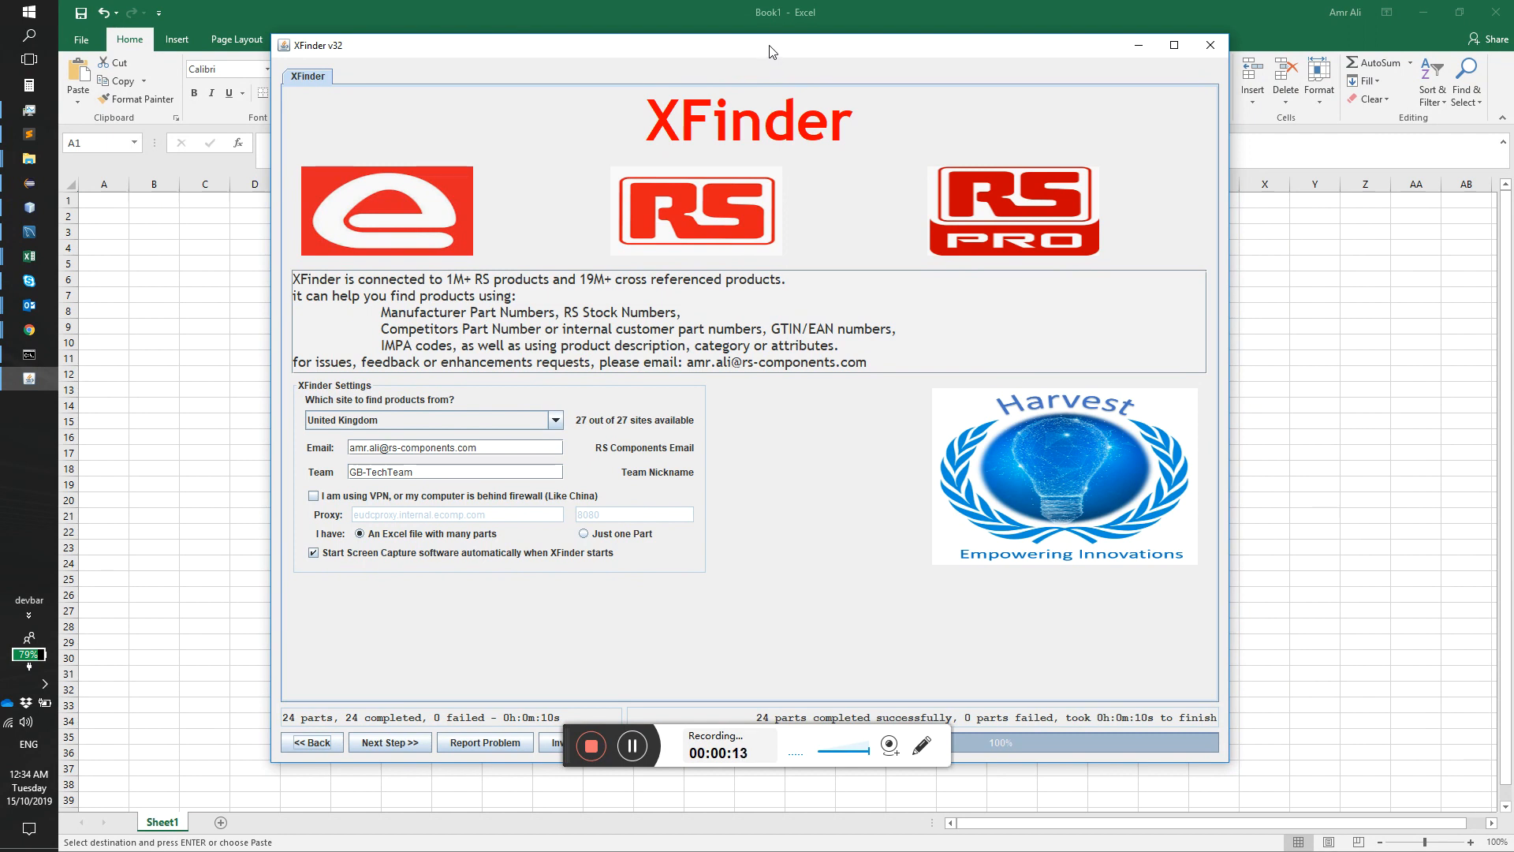
Step: Switch to the Test Data.xlsx workbook in Excel and copy the three part descriptions in B5:B7 of the Demos sheet
drag(772, 52, 755, 27)
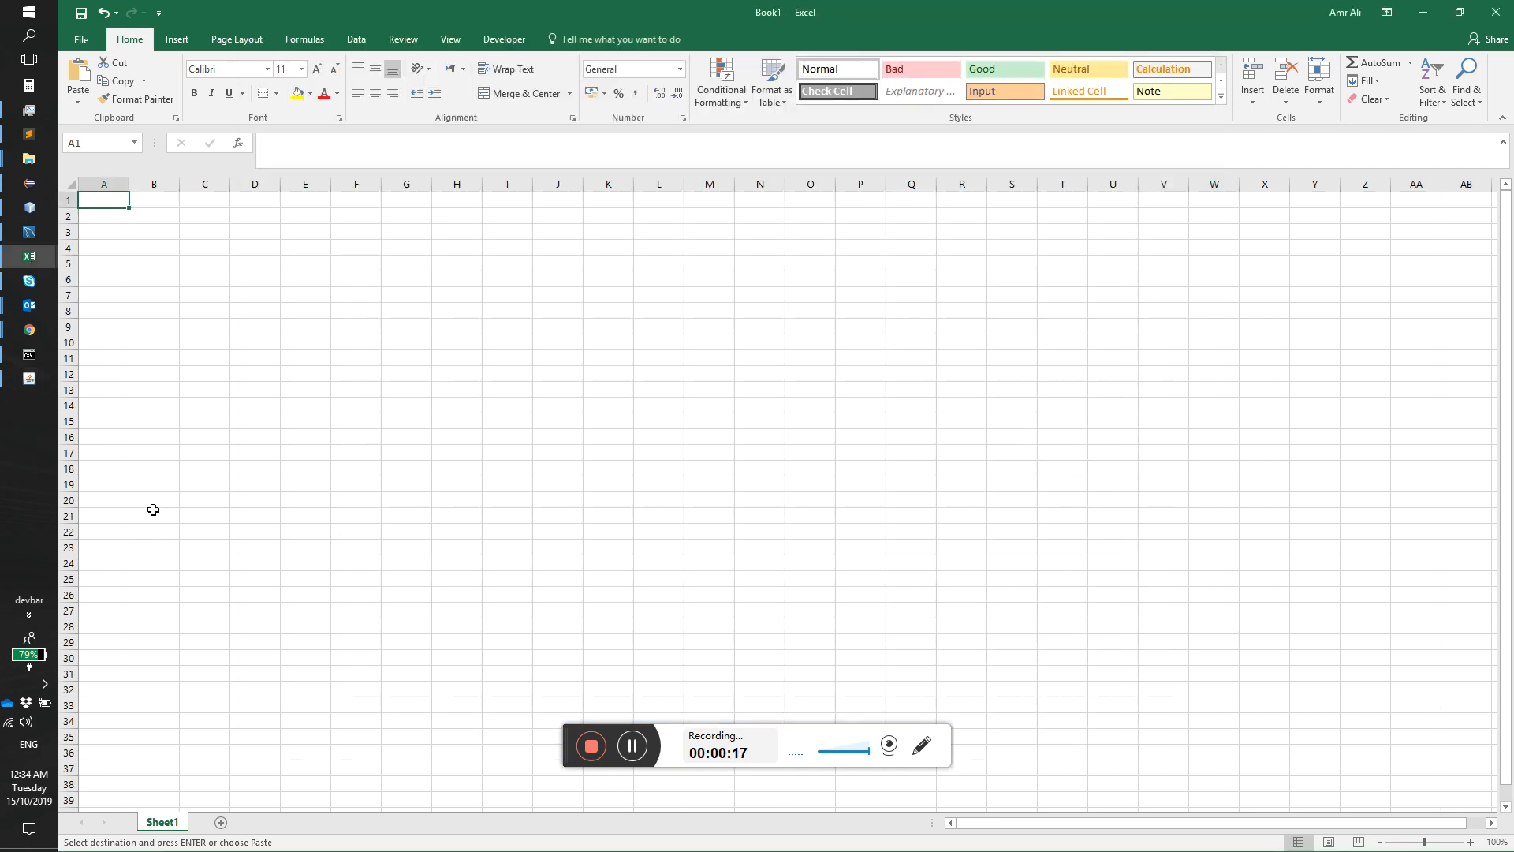
click(35, 262)
click(97, 335)
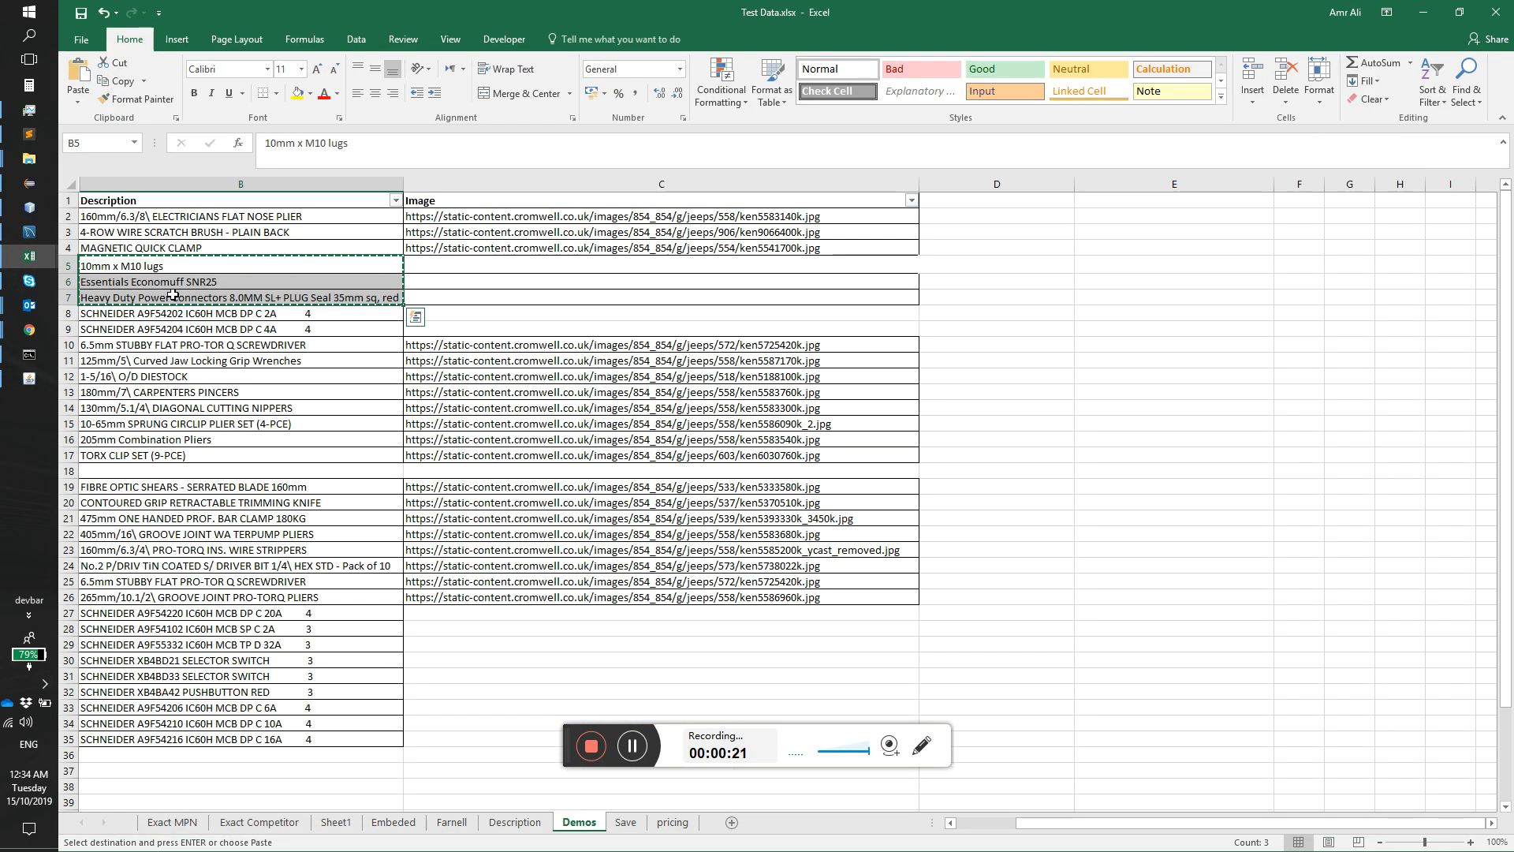
drag(191, 264, 197, 293)
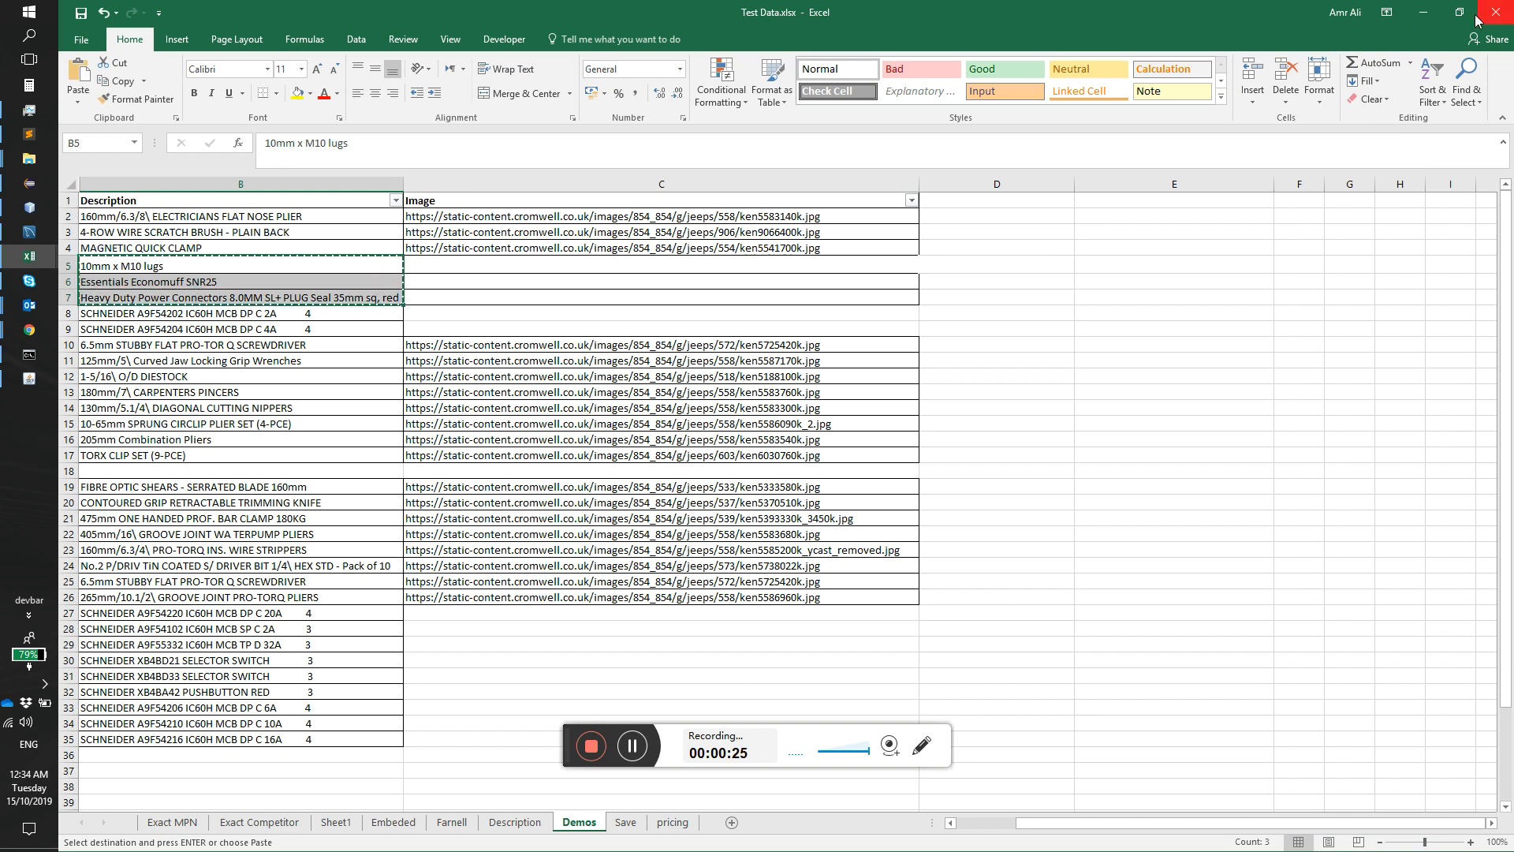
click(1424, 12)
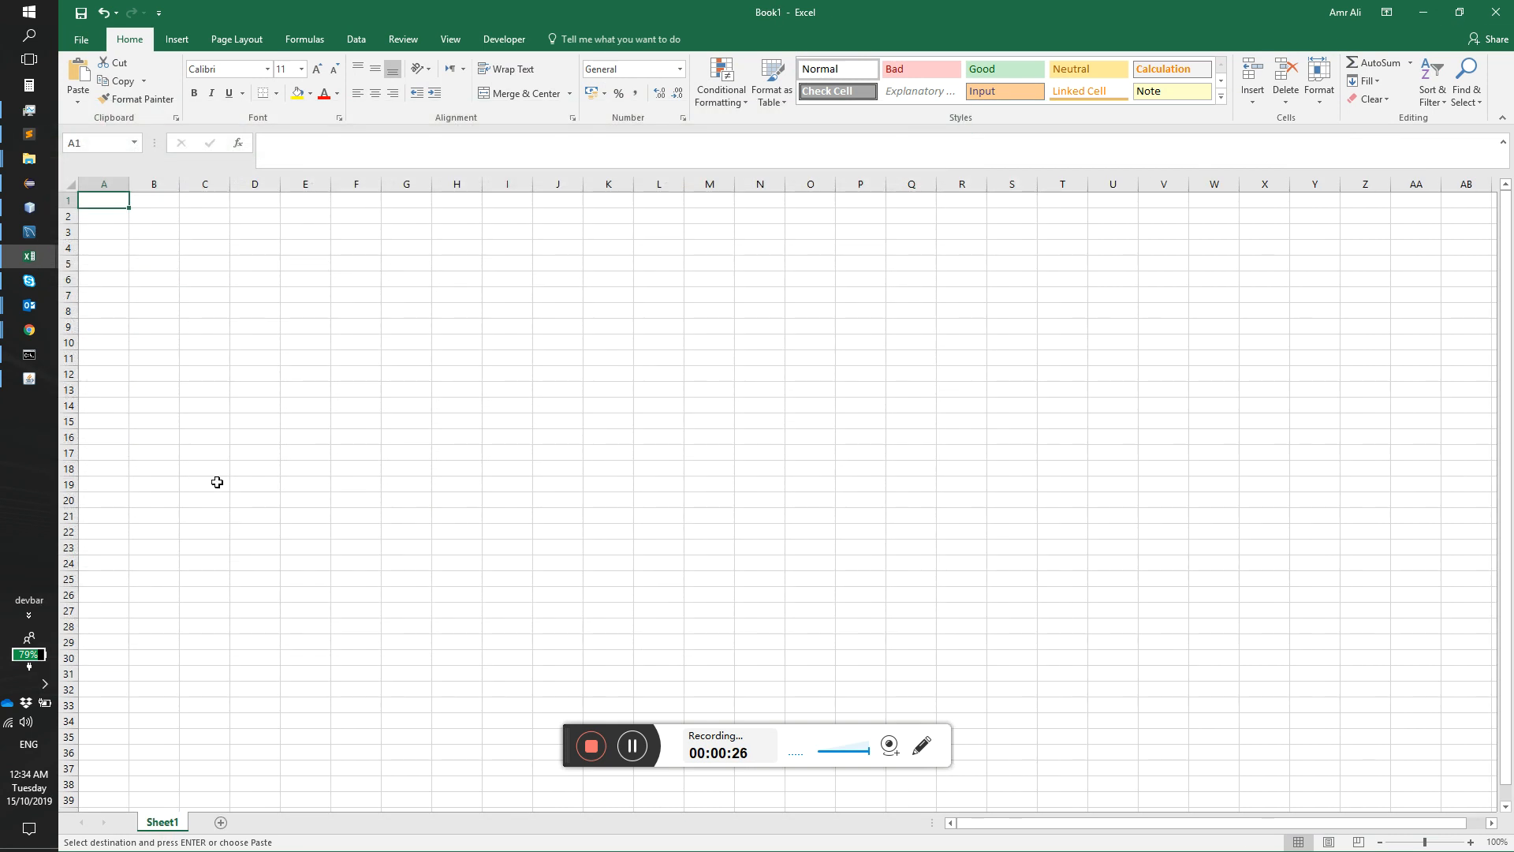
Step: Switch to XFinder, paste the three copied part descriptions as the parts list, and proceed to the column labelling stage
click(40, 384)
click(375, 714)
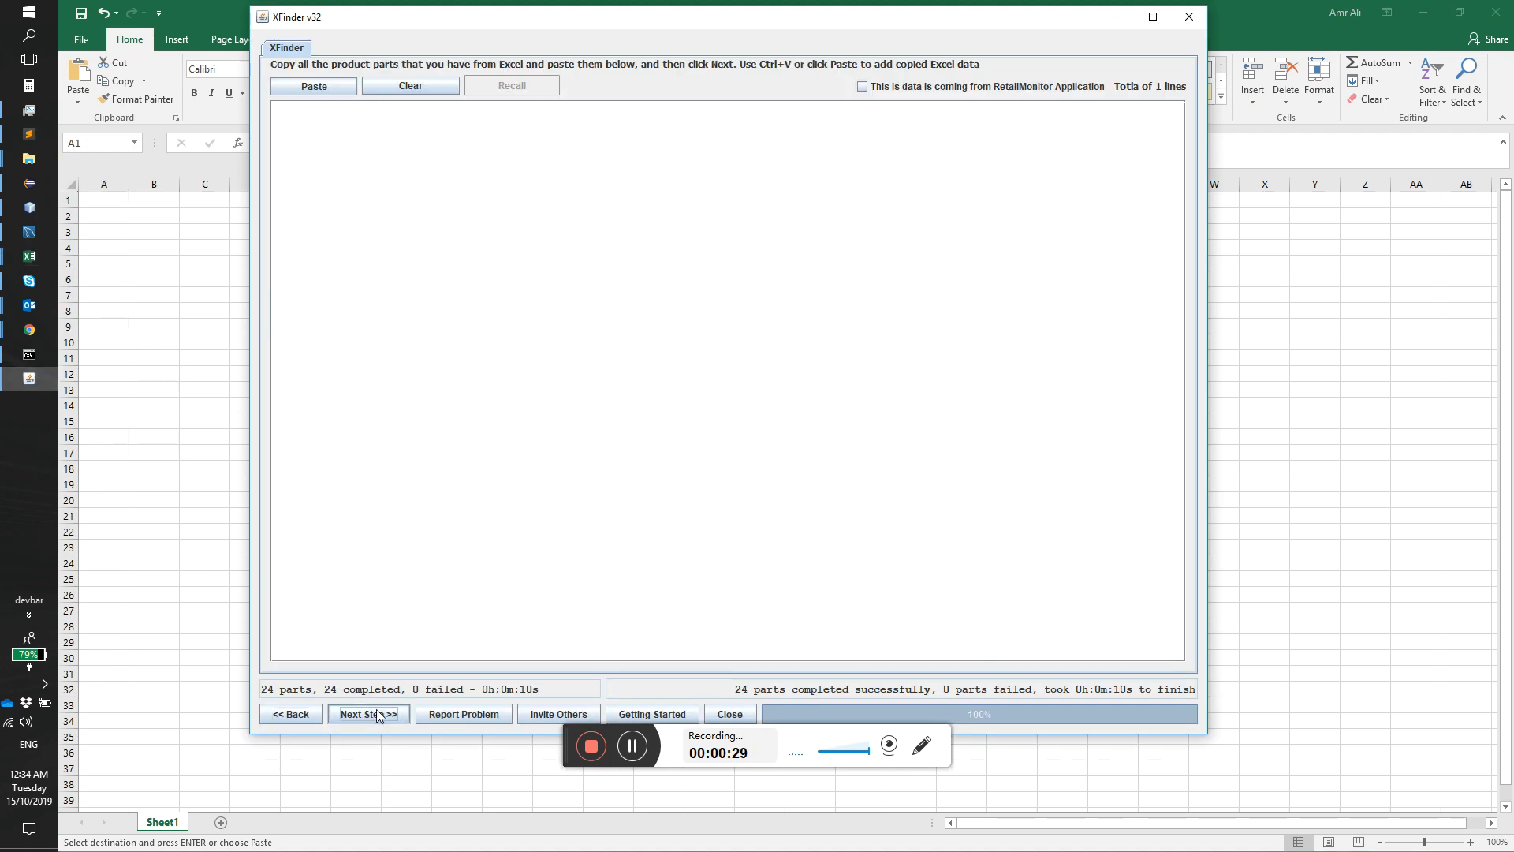
click(333, 95)
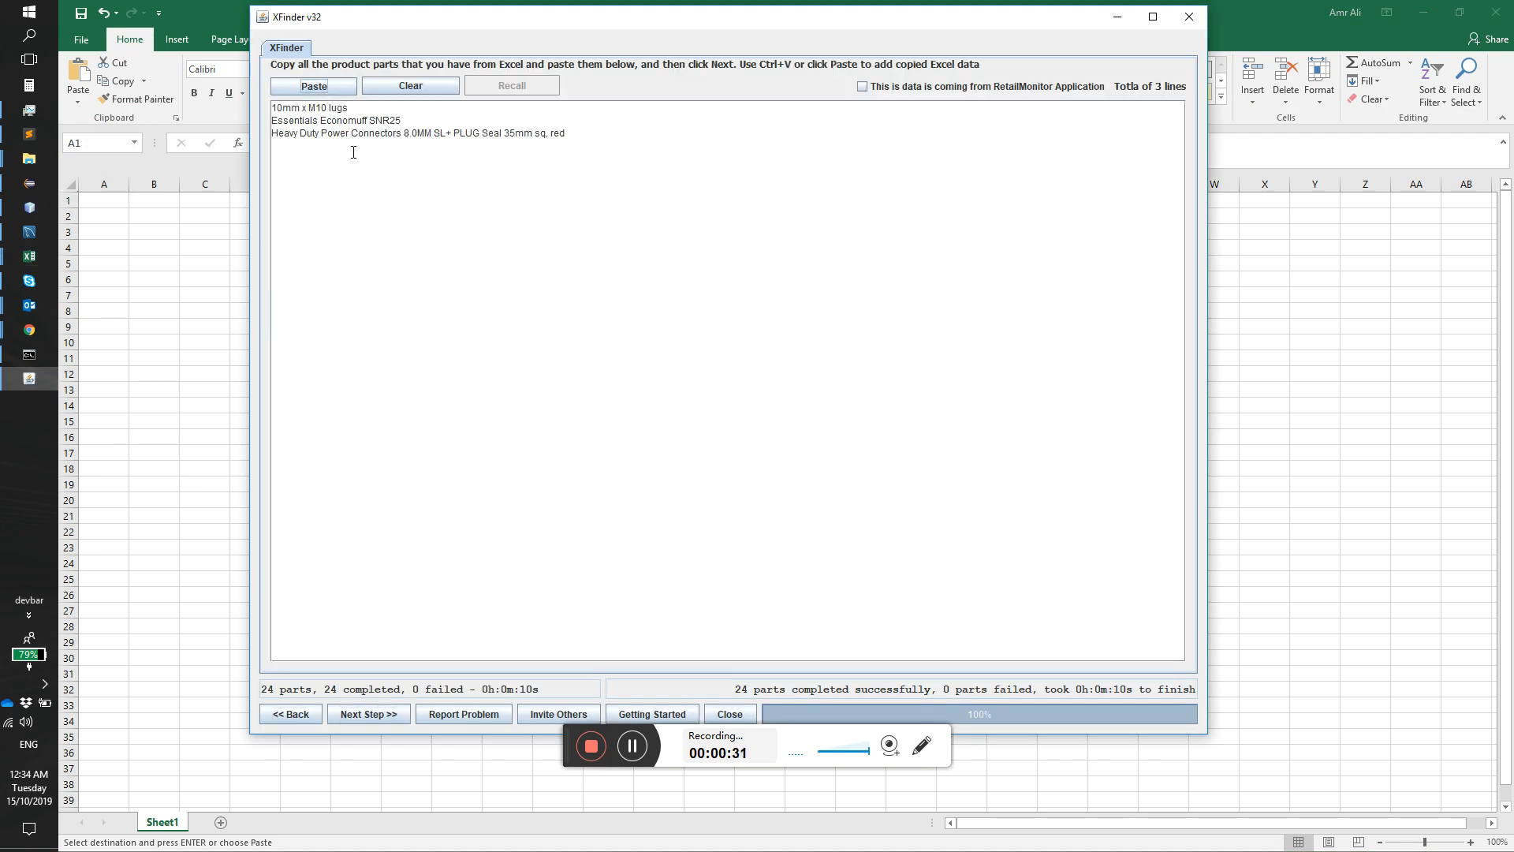
click(358, 710)
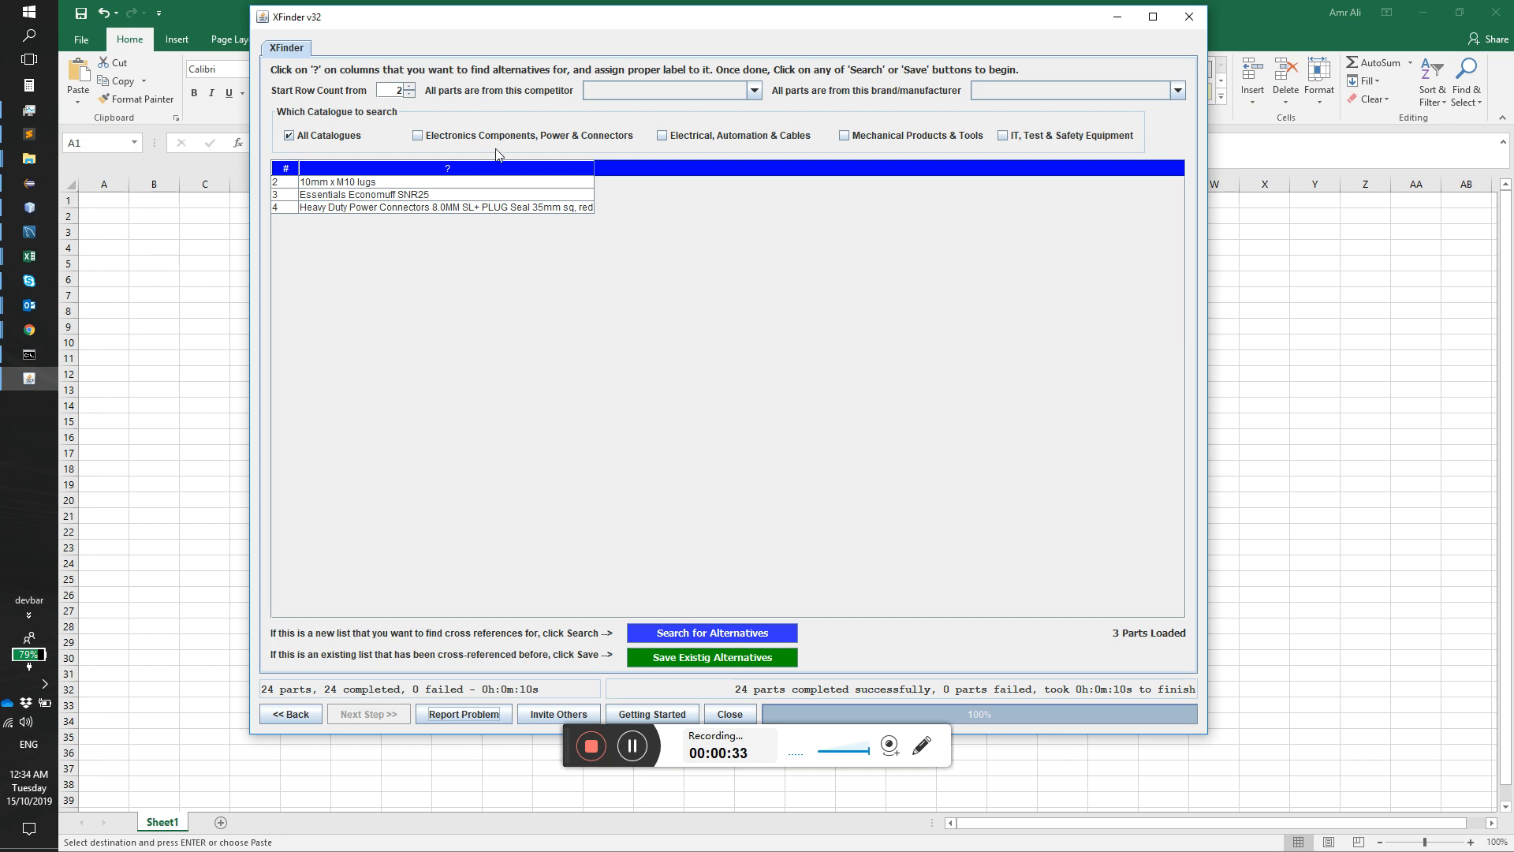
Step: Label the parts column as Description and search for alternatives, accepting the default customer information and a default quantity of 1
click(482, 169)
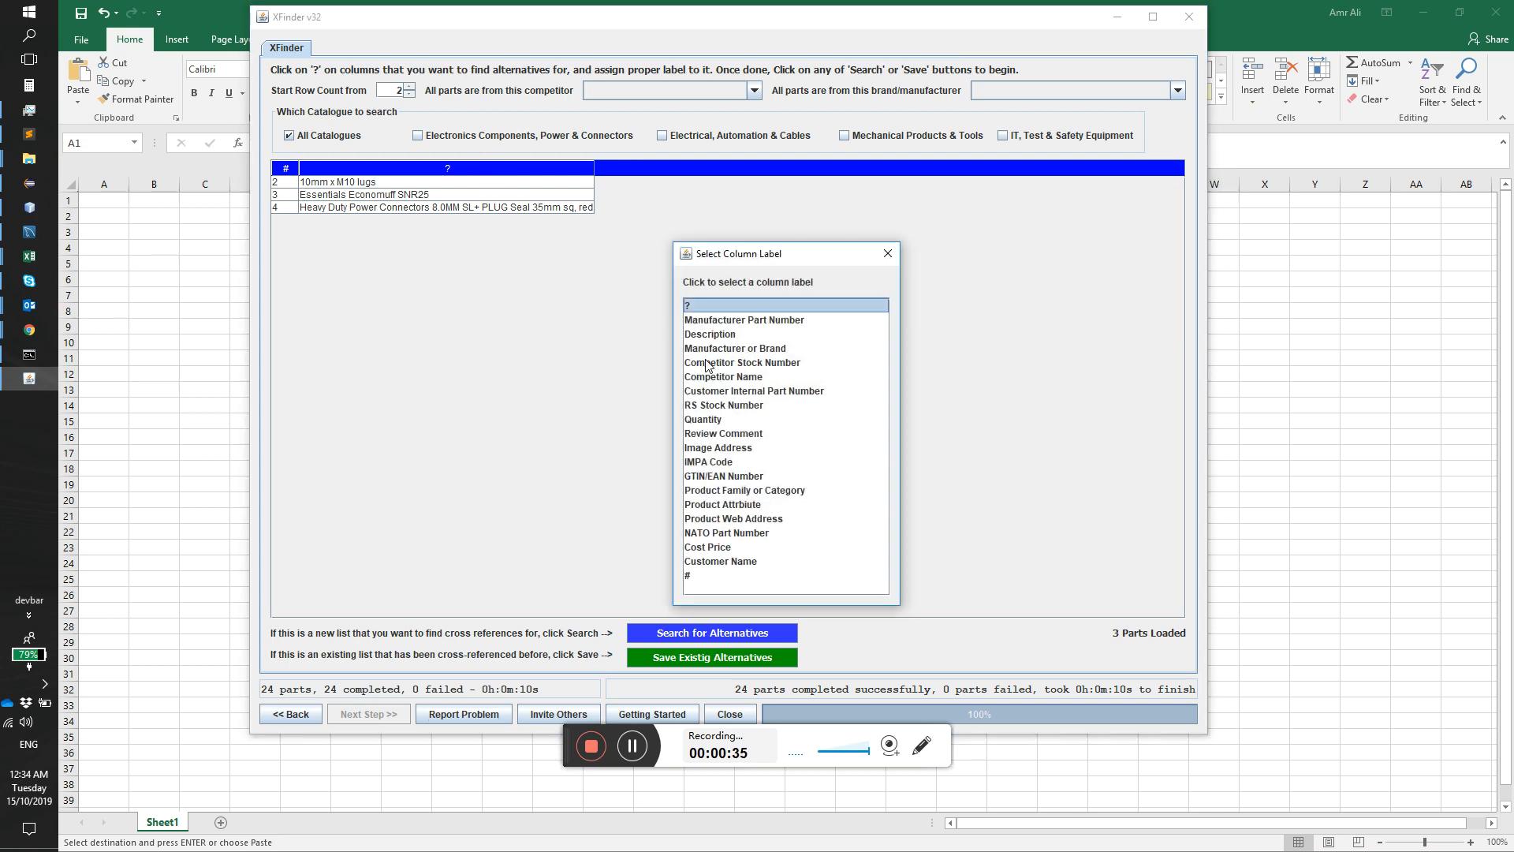
click(709, 332)
click(702, 634)
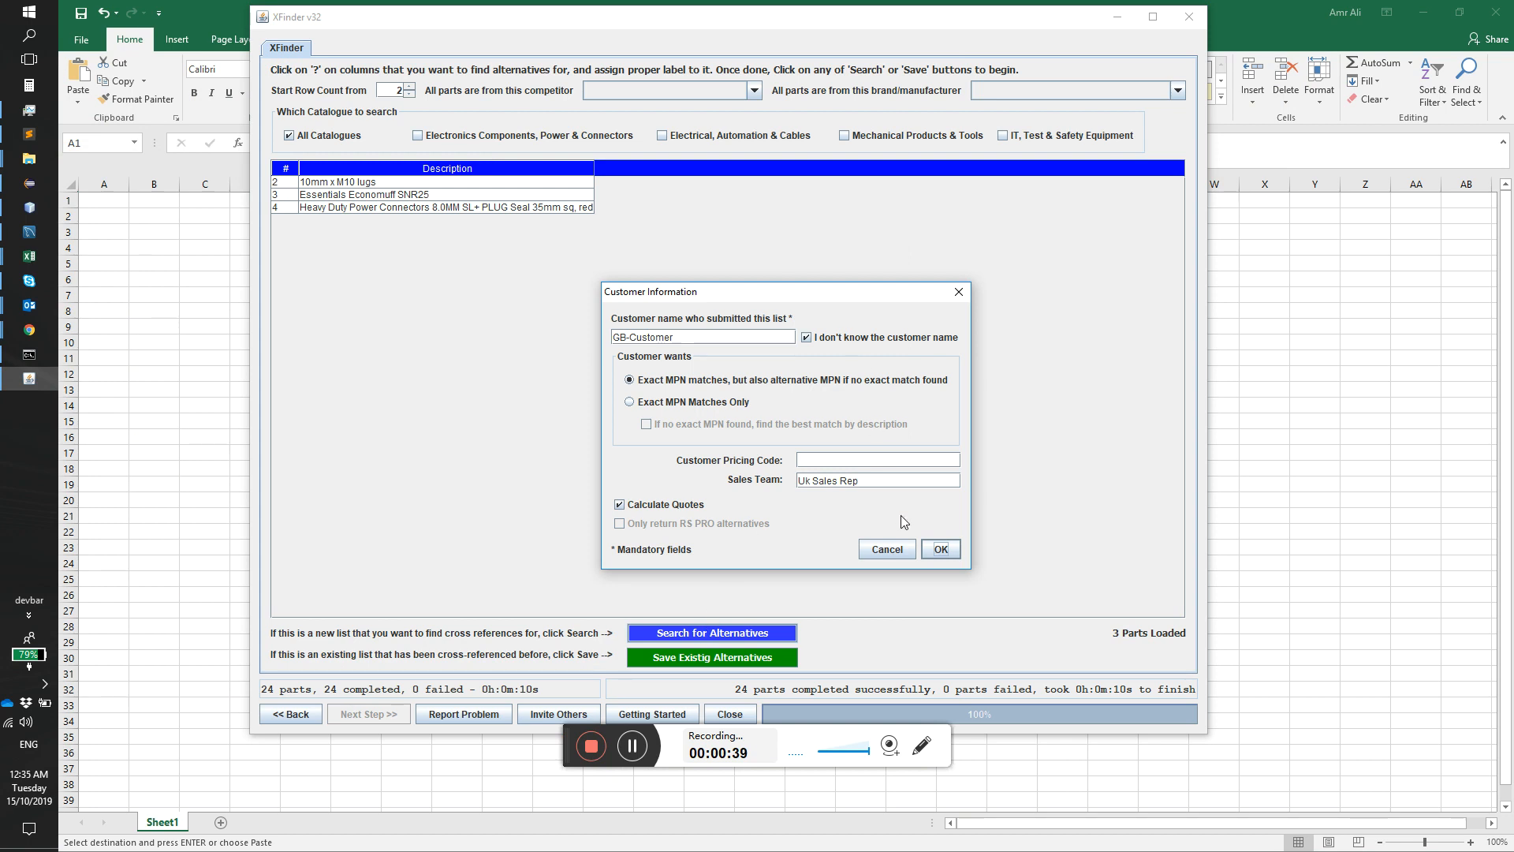
click(941, 550)
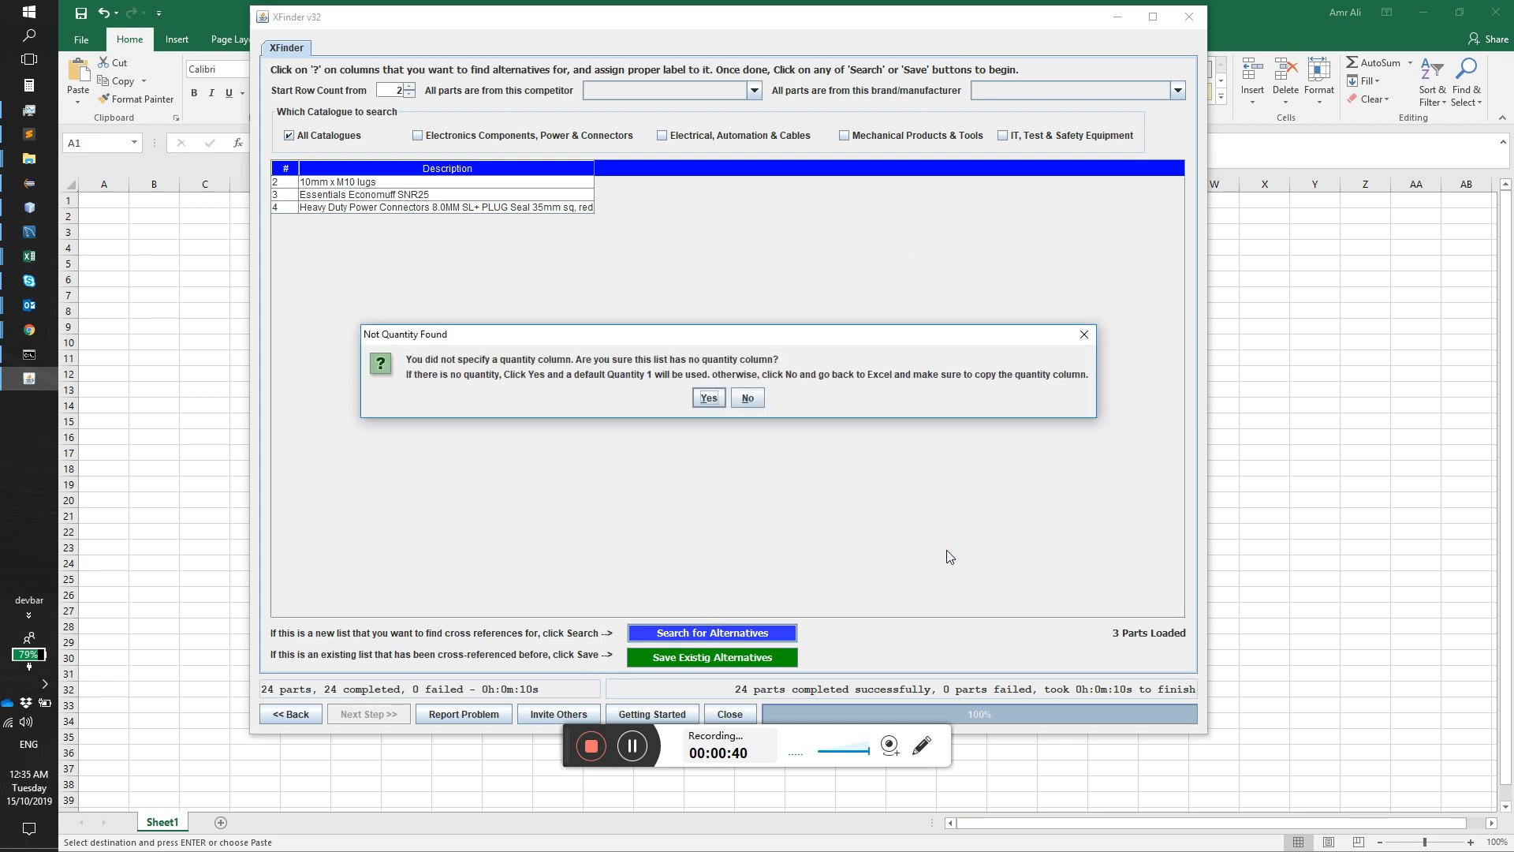
click(708, 397)
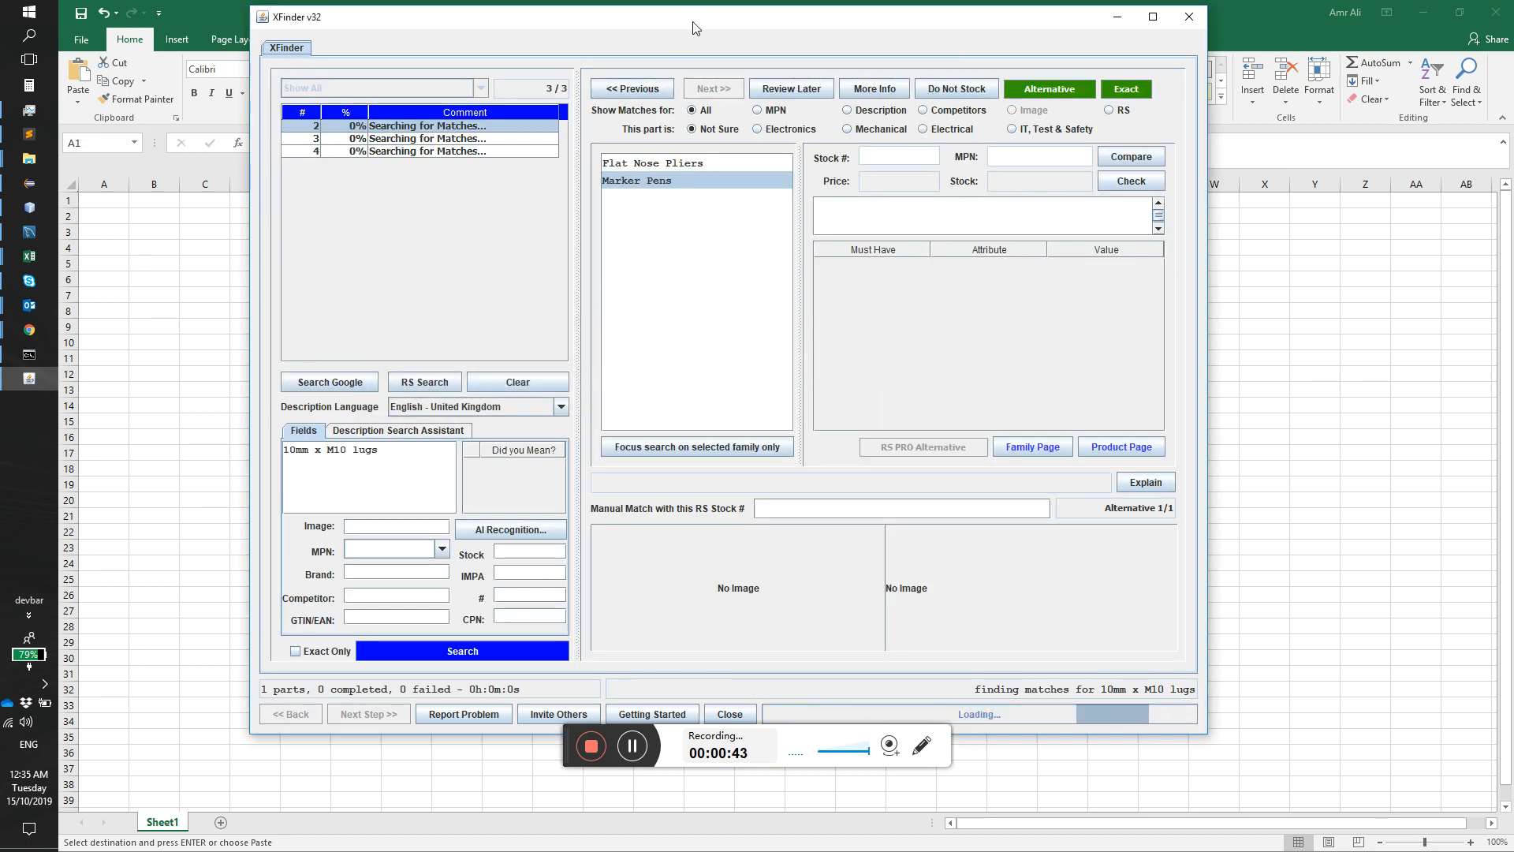
Step: Select the Essentials Economuff SNR25 part, look up its description on the RS website, and return to XFinder
drag(692, 28, 832, 56)
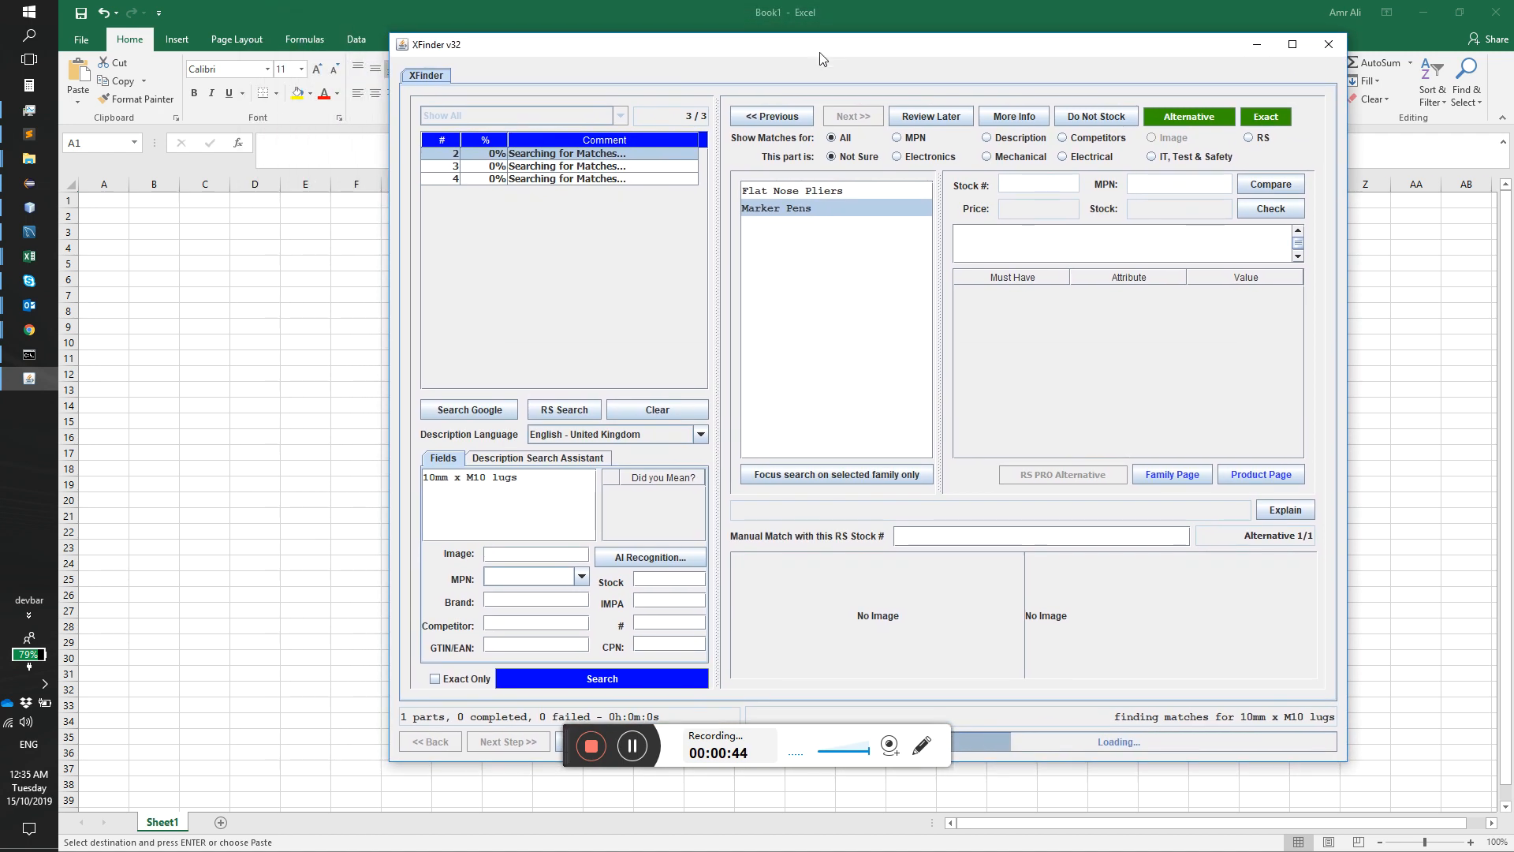
click(542, 169)
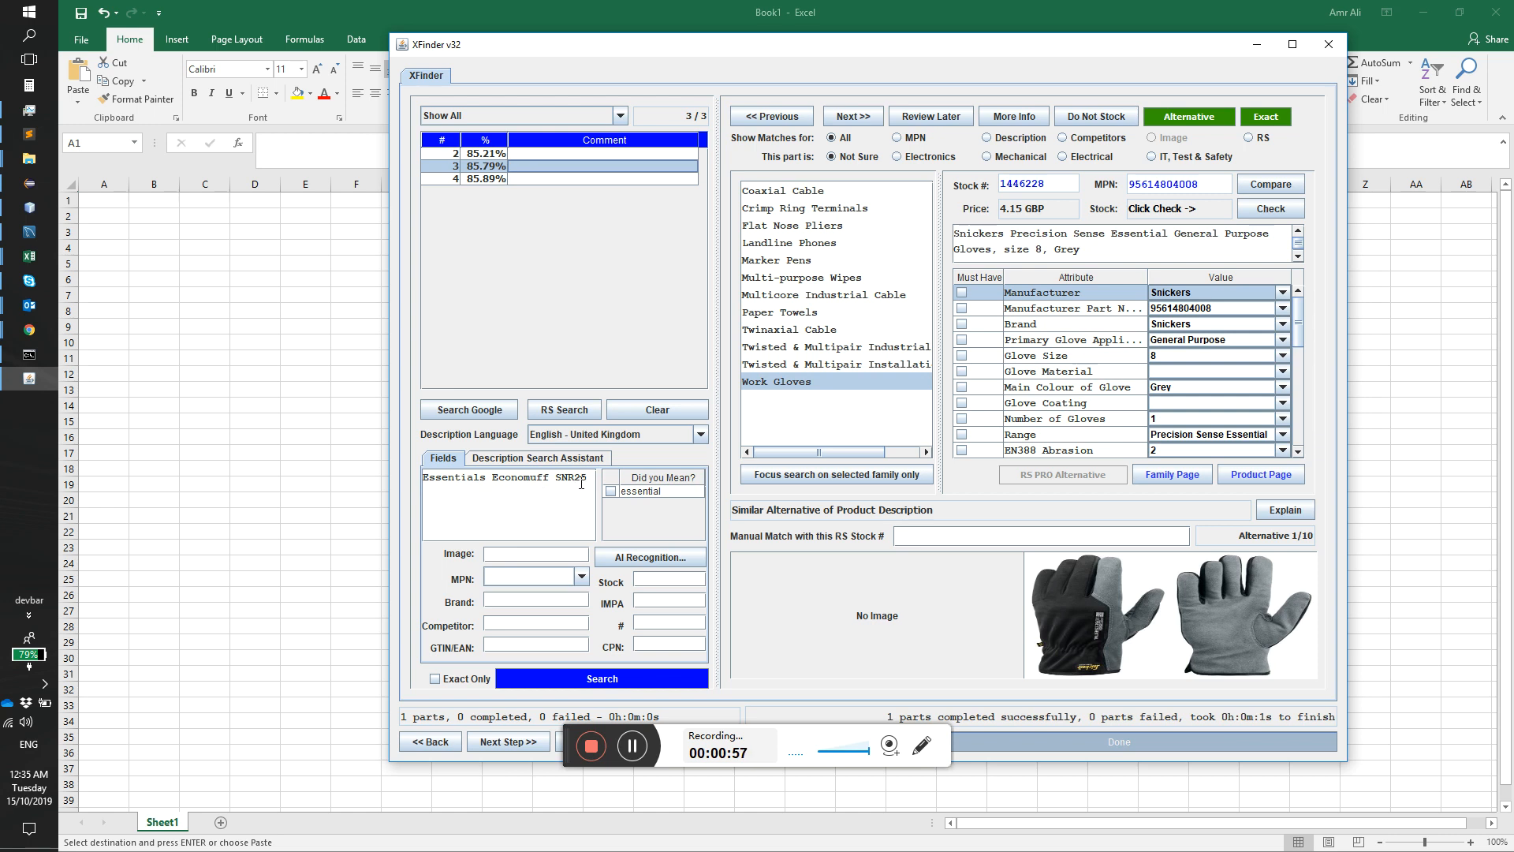
drag(585, 478, 403, 484)
drag(738, 52, 620, 21)
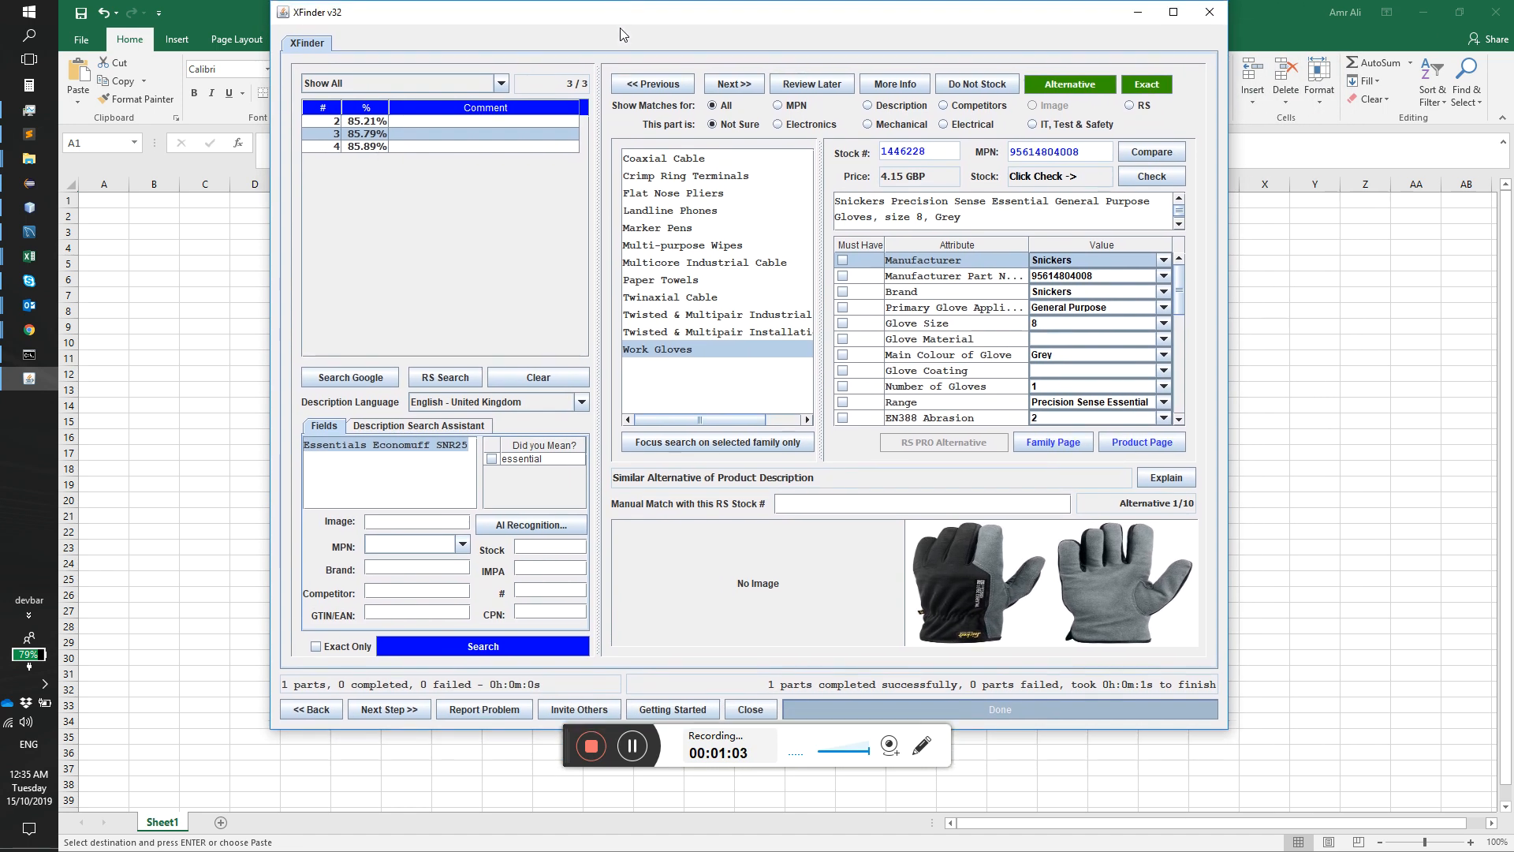
click(445, 378)
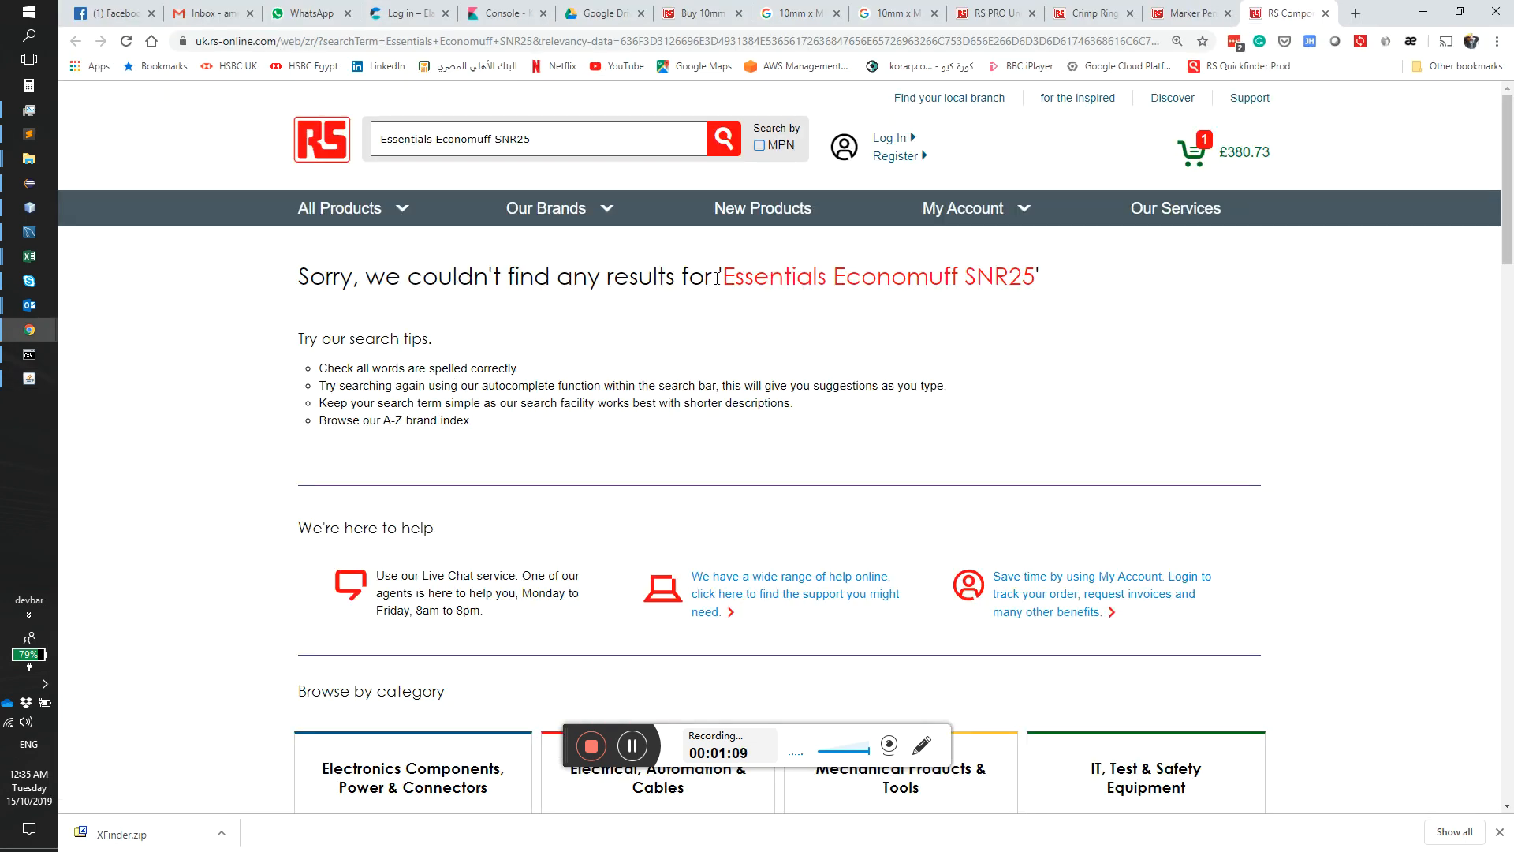
drag(724, 278, 1039, 273)
key(alt+Tab)
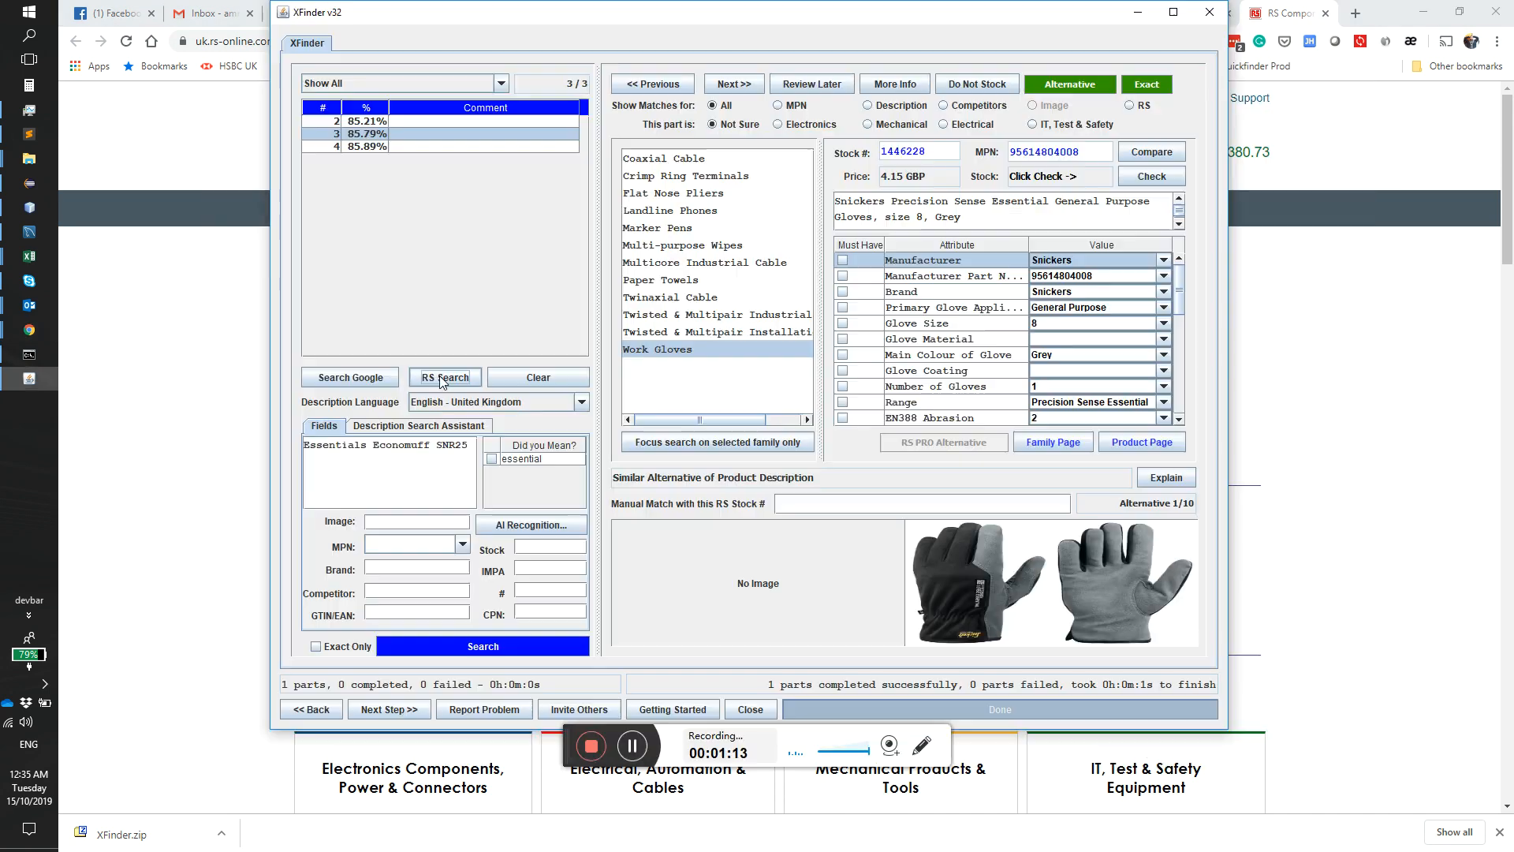
Step: Search Google for Essentials Economuff SNR25, open the Arco Essentials Economuff specification sheet, and review its product details
click(371, 378)
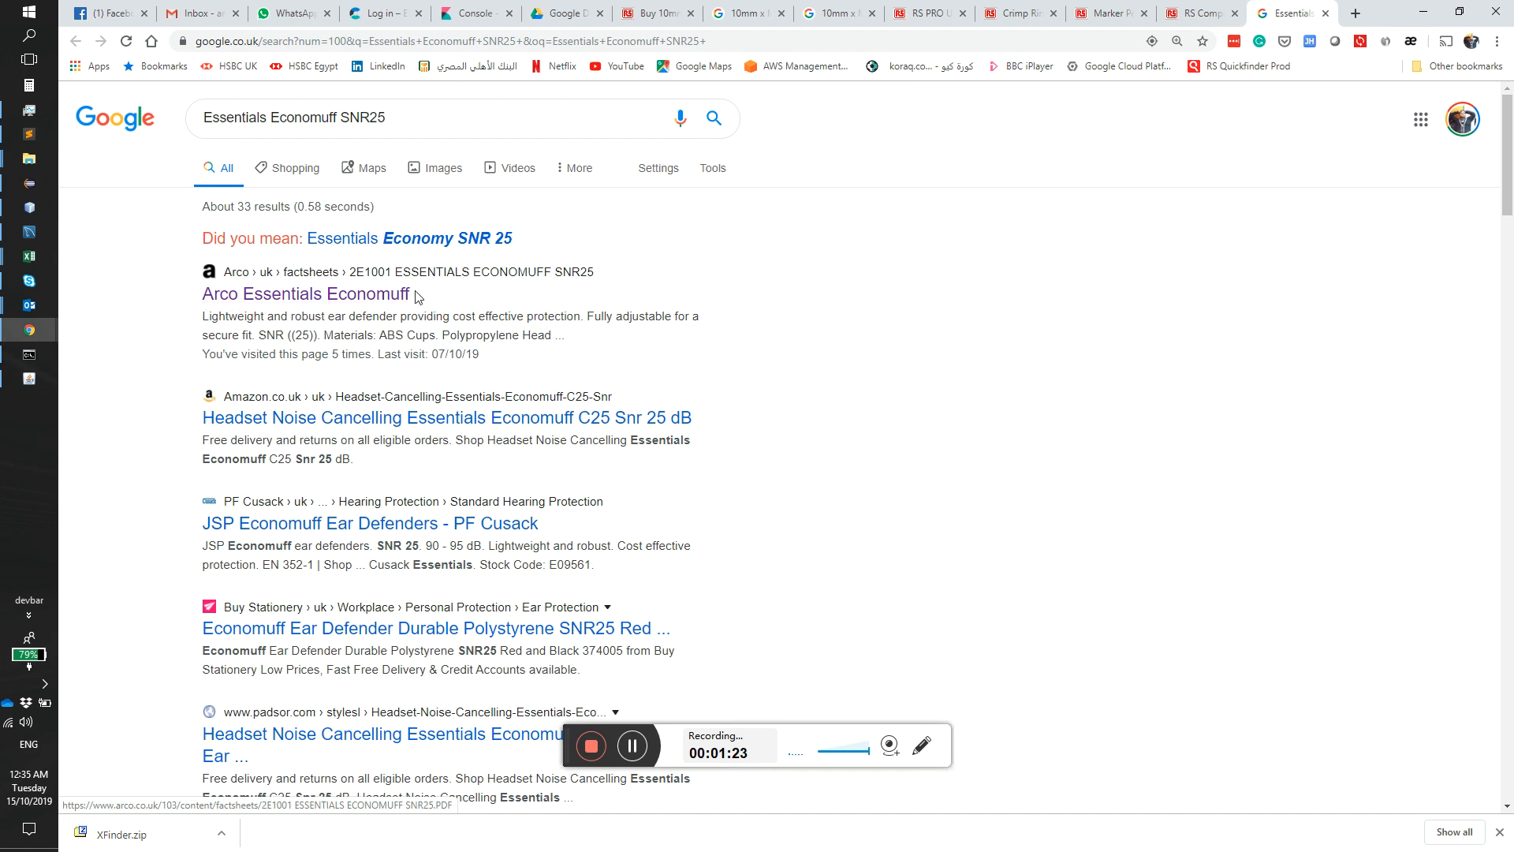
drag(409, 300, 209, 302)
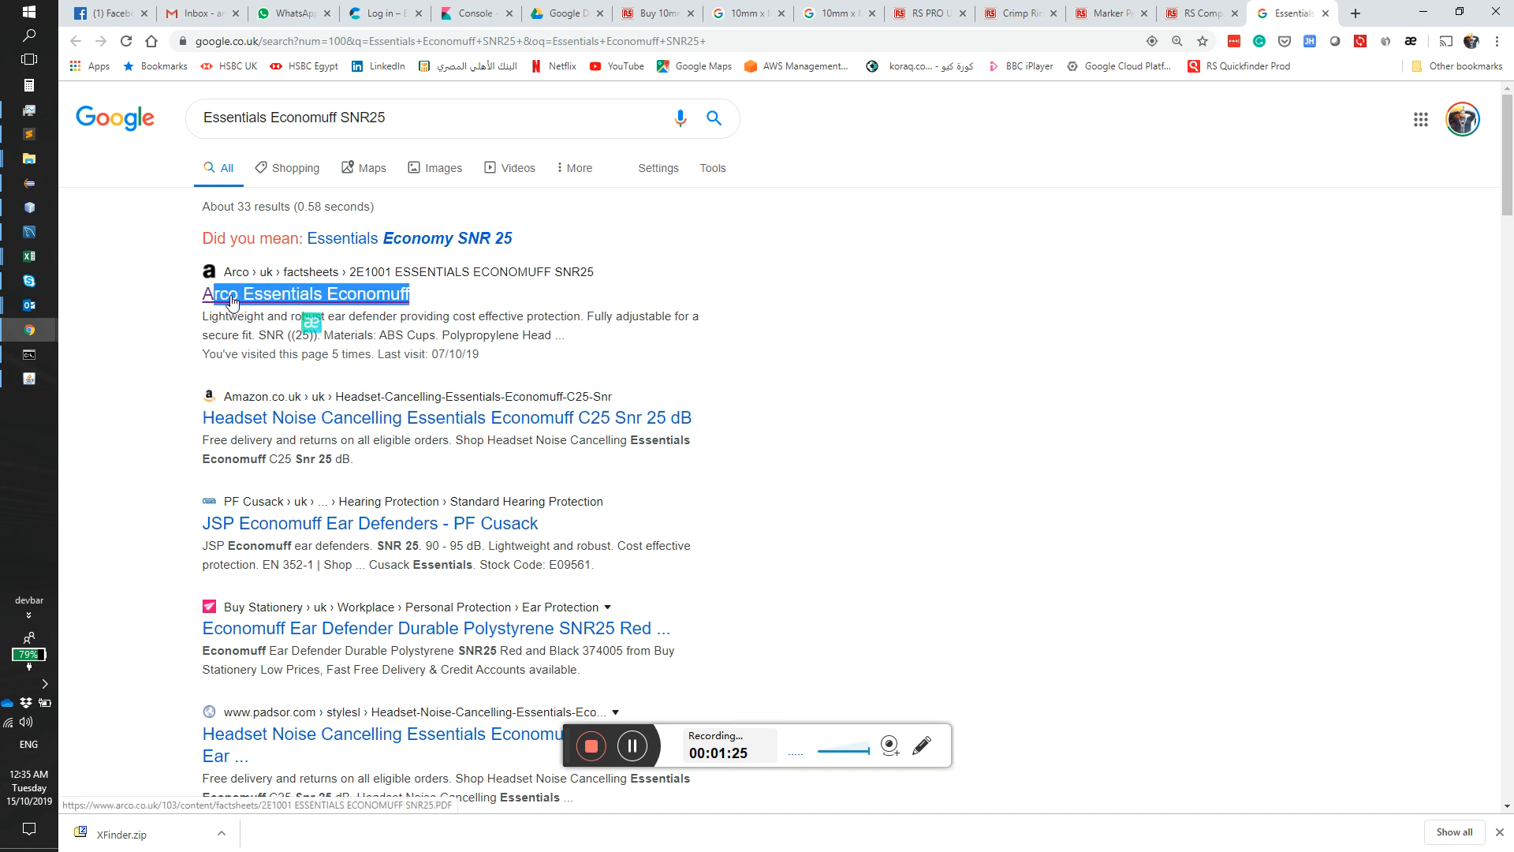
click(233, 302)
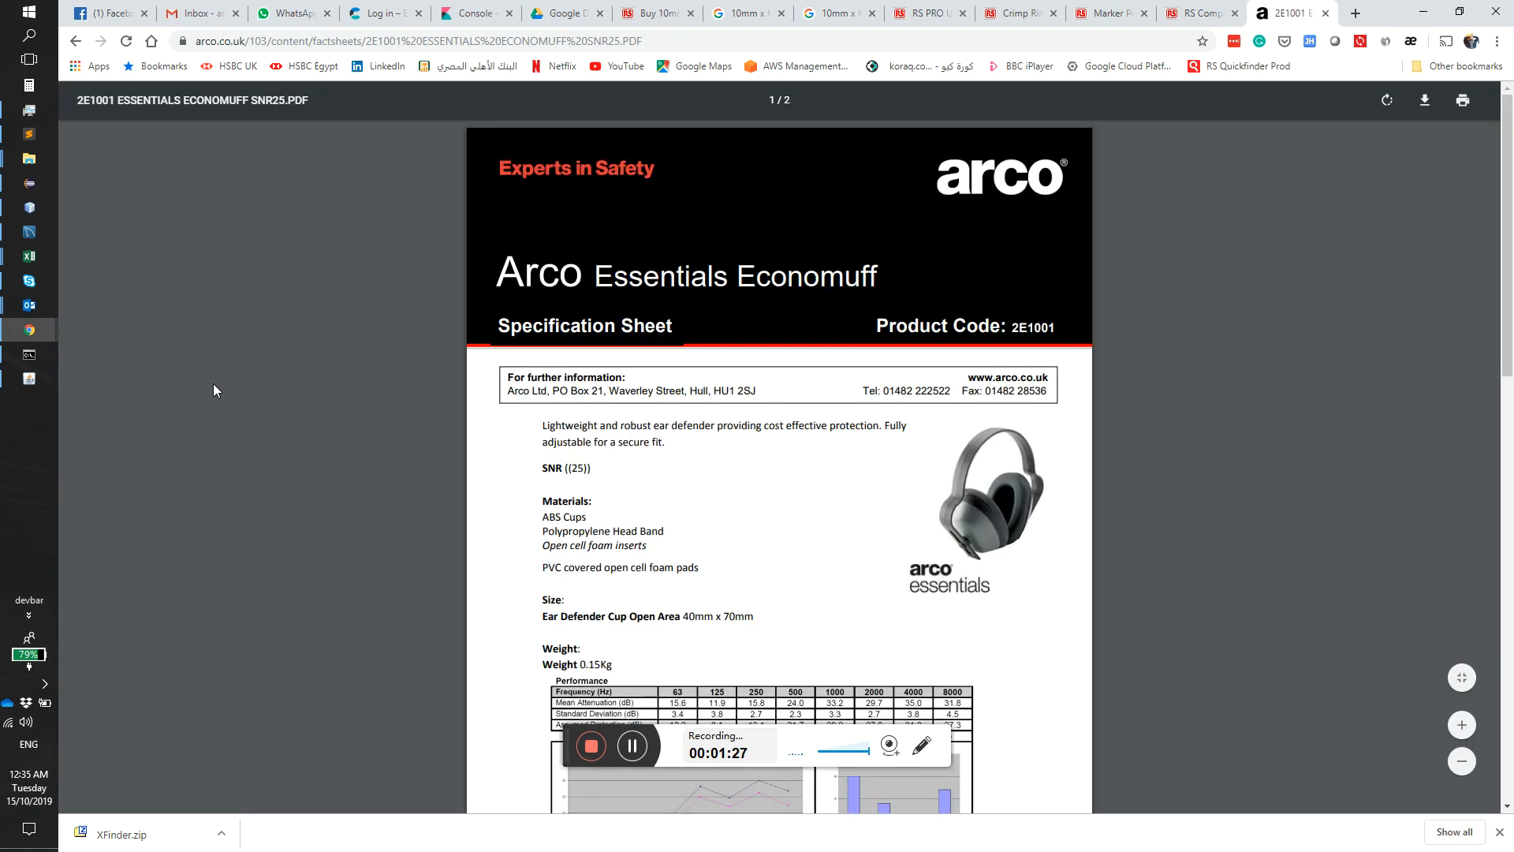
scroll(272, 395, down, 1)
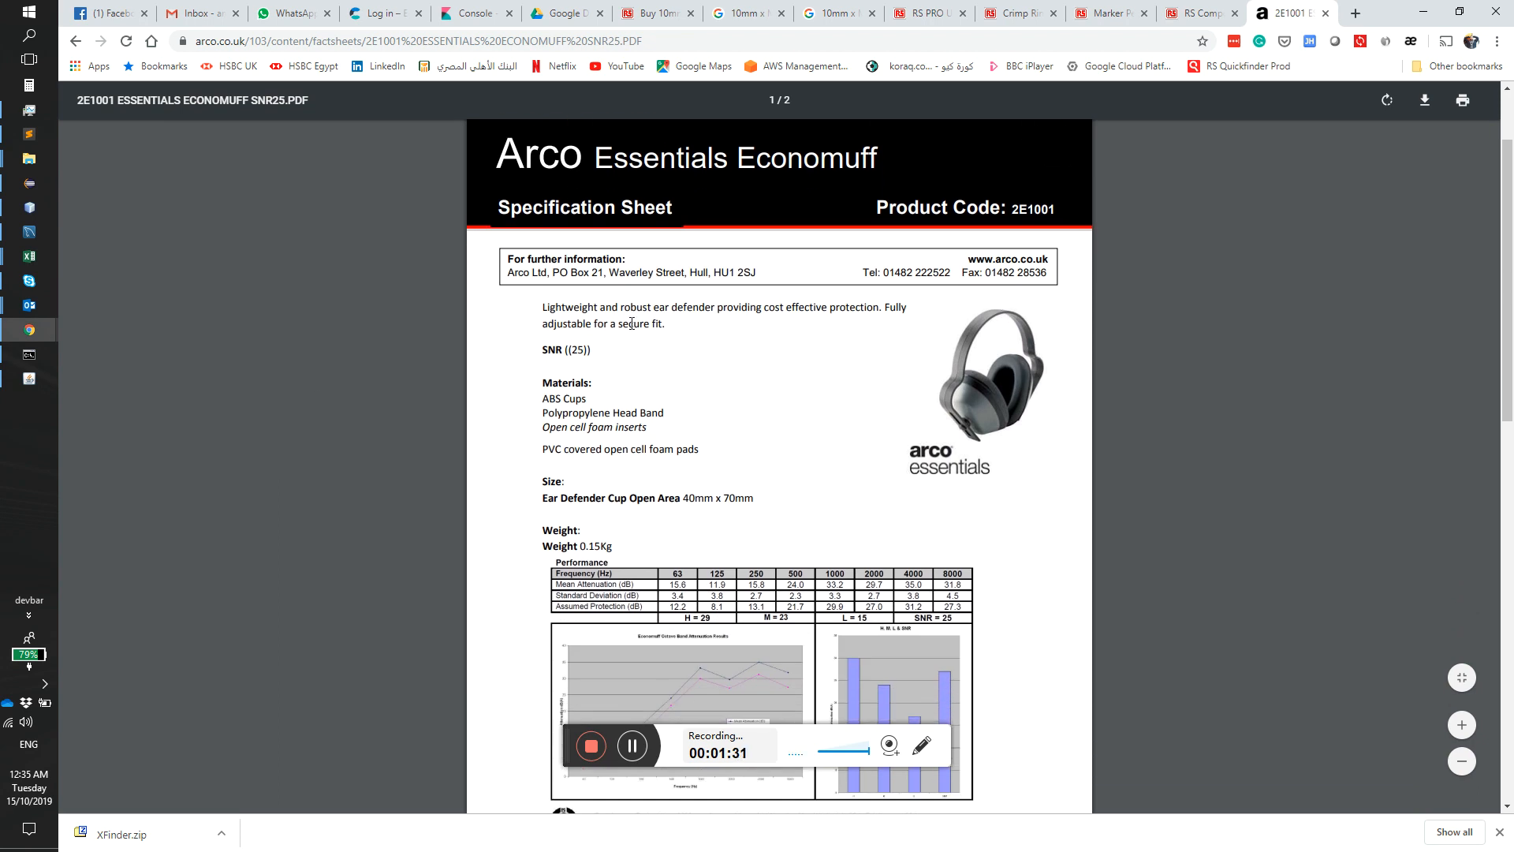
drag(539, 496, 683, 506)
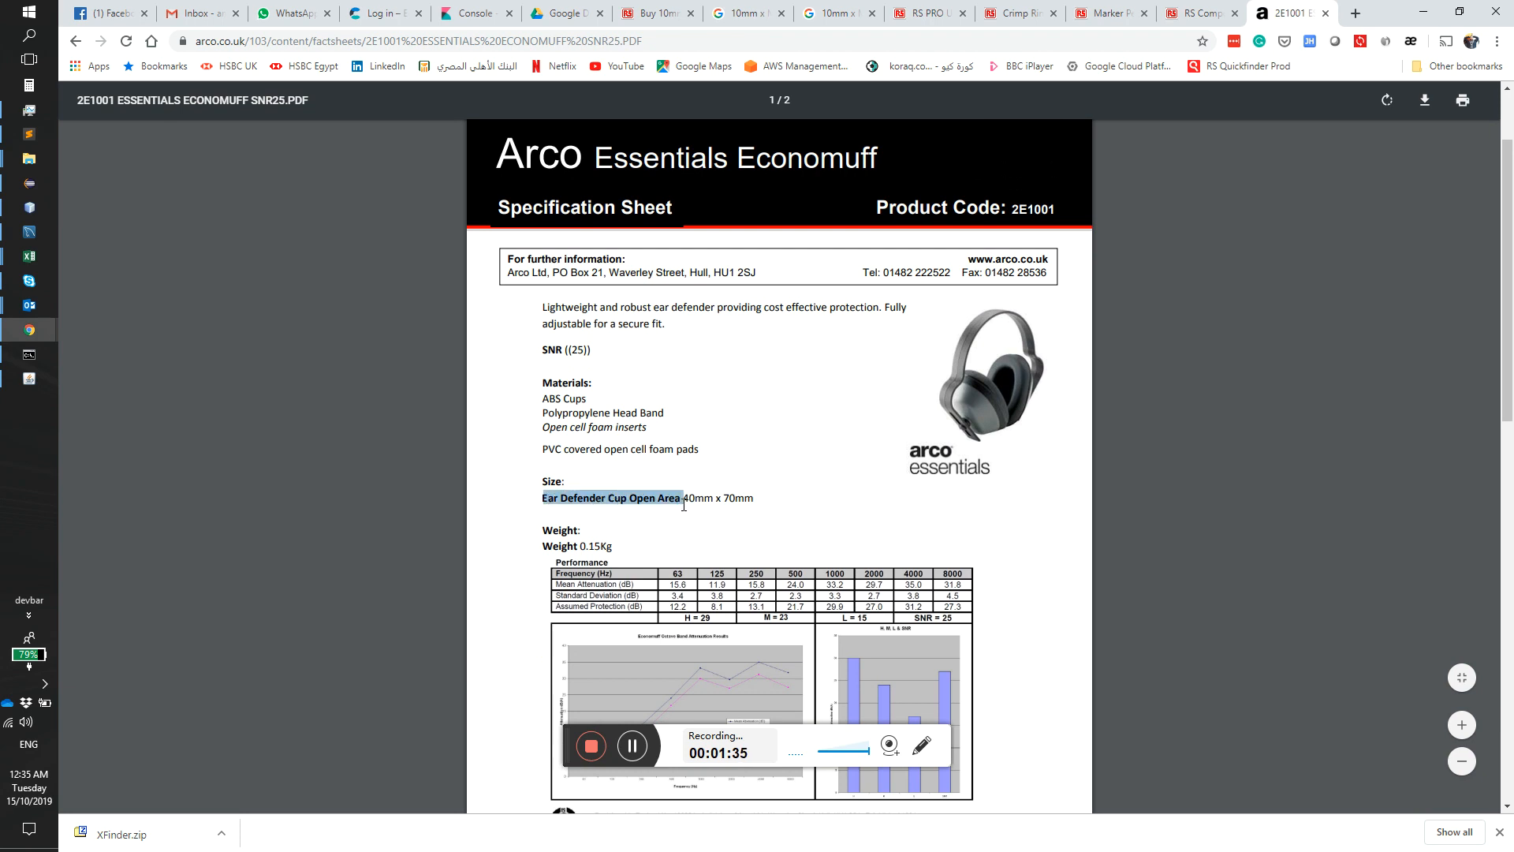
click(692, 453)
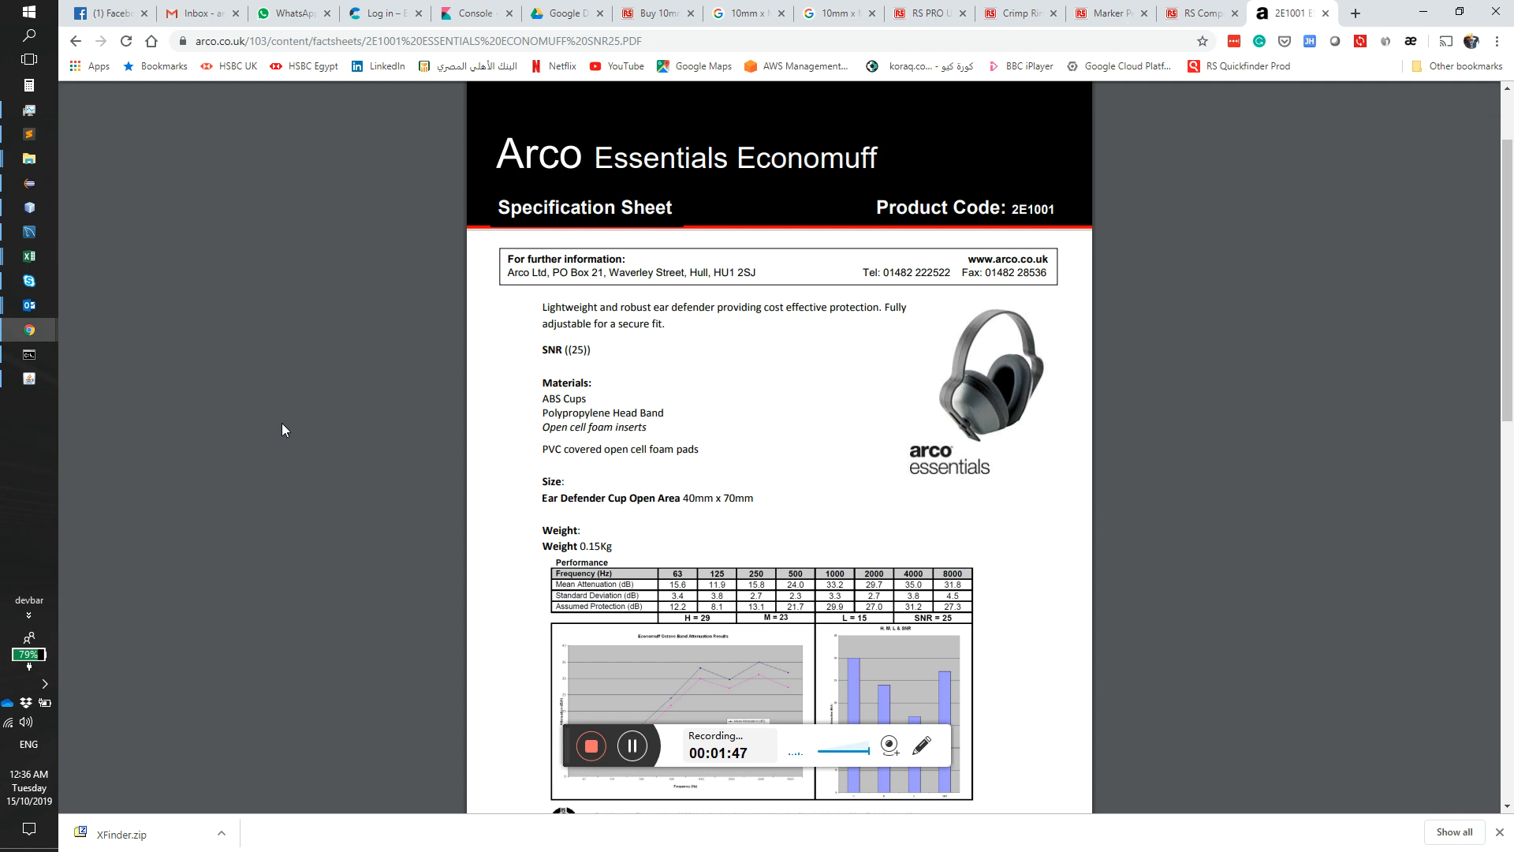
Step: Capture the ear defender photo from the Arco specification sheet as the part image and switch back to XFinder
key(Print)
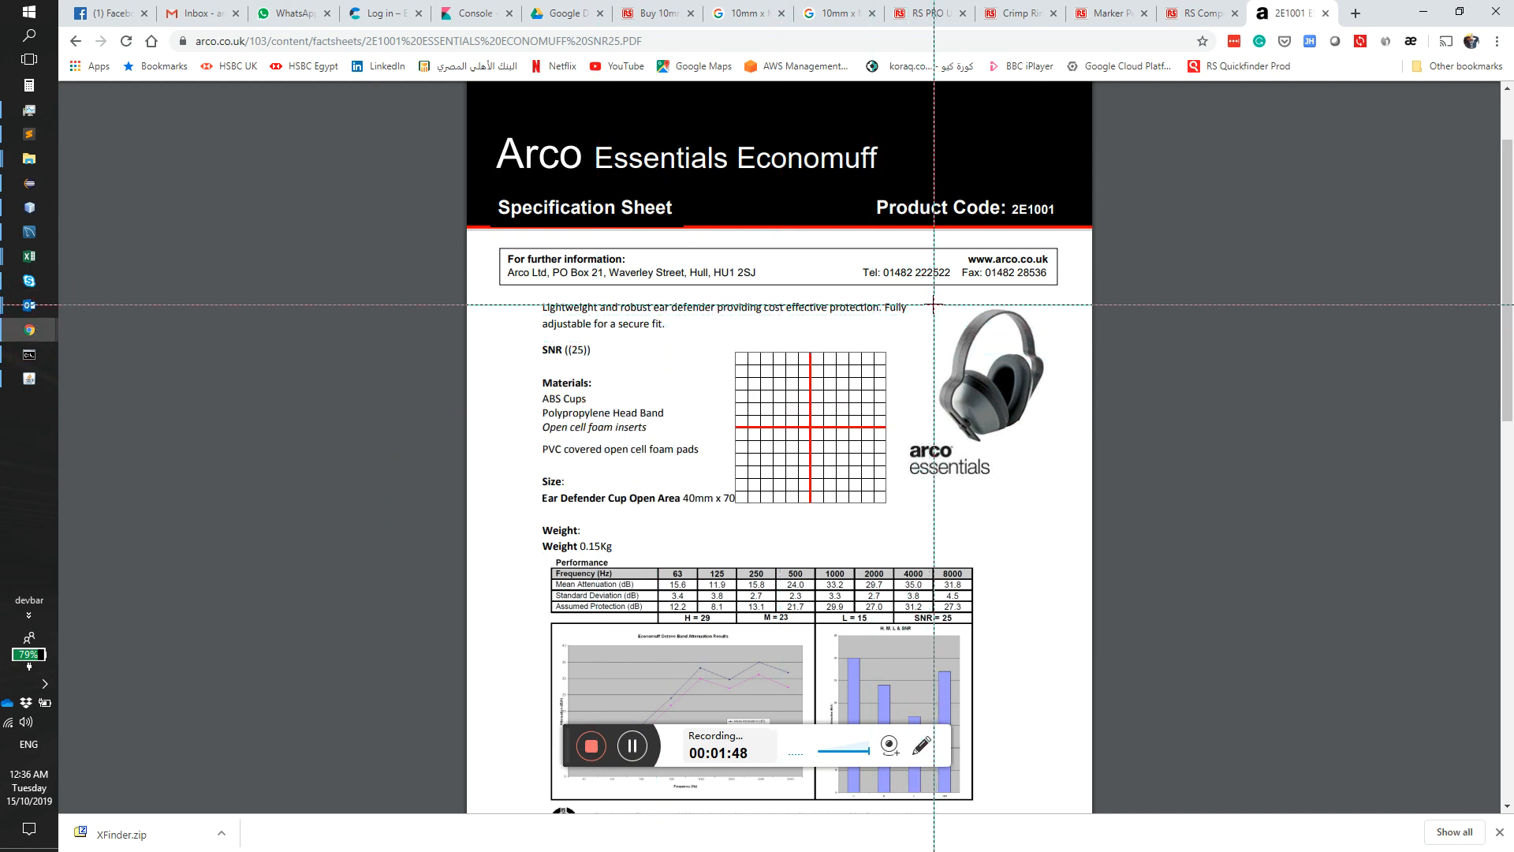
drag(933, 304, 1043, 444)
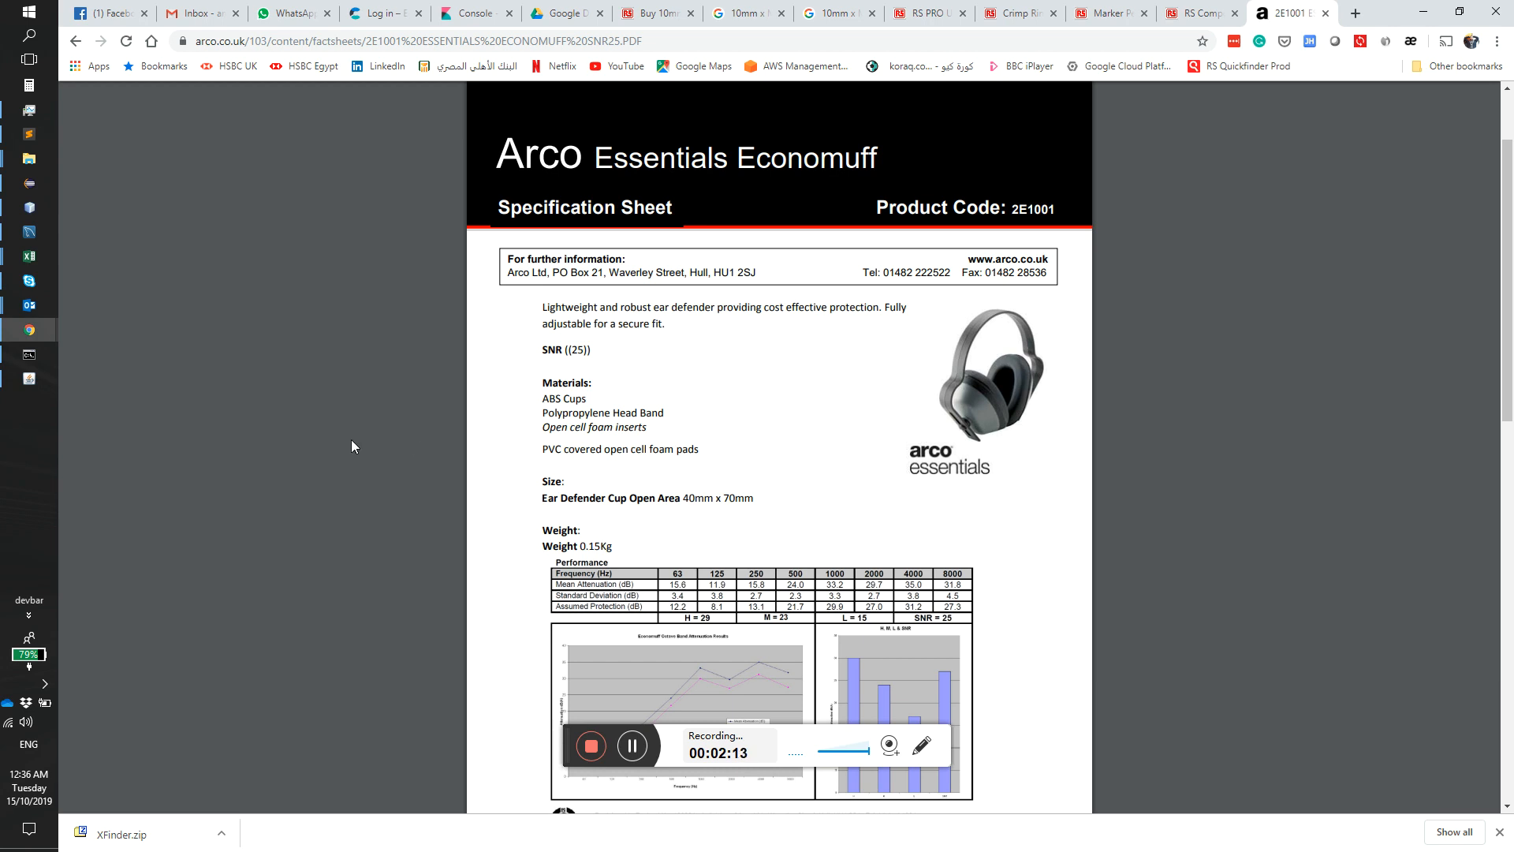
click(29, 379)
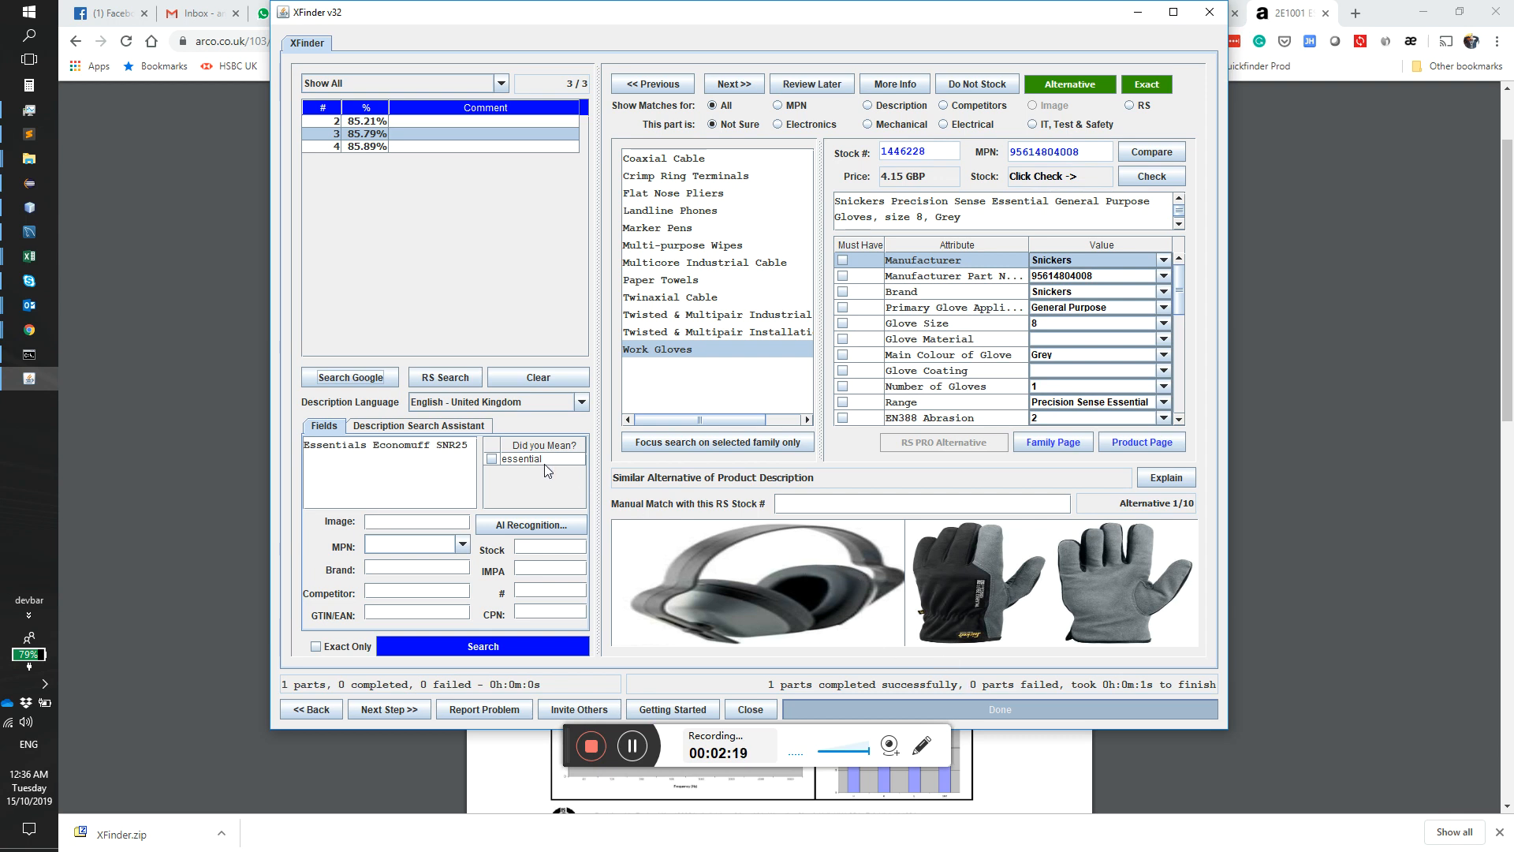
Step: Run AI recognition on the captured part image and compare it with suggested families from Headphones to Ear Defenders, enlarging the yellow ear defender
click(527, 530)
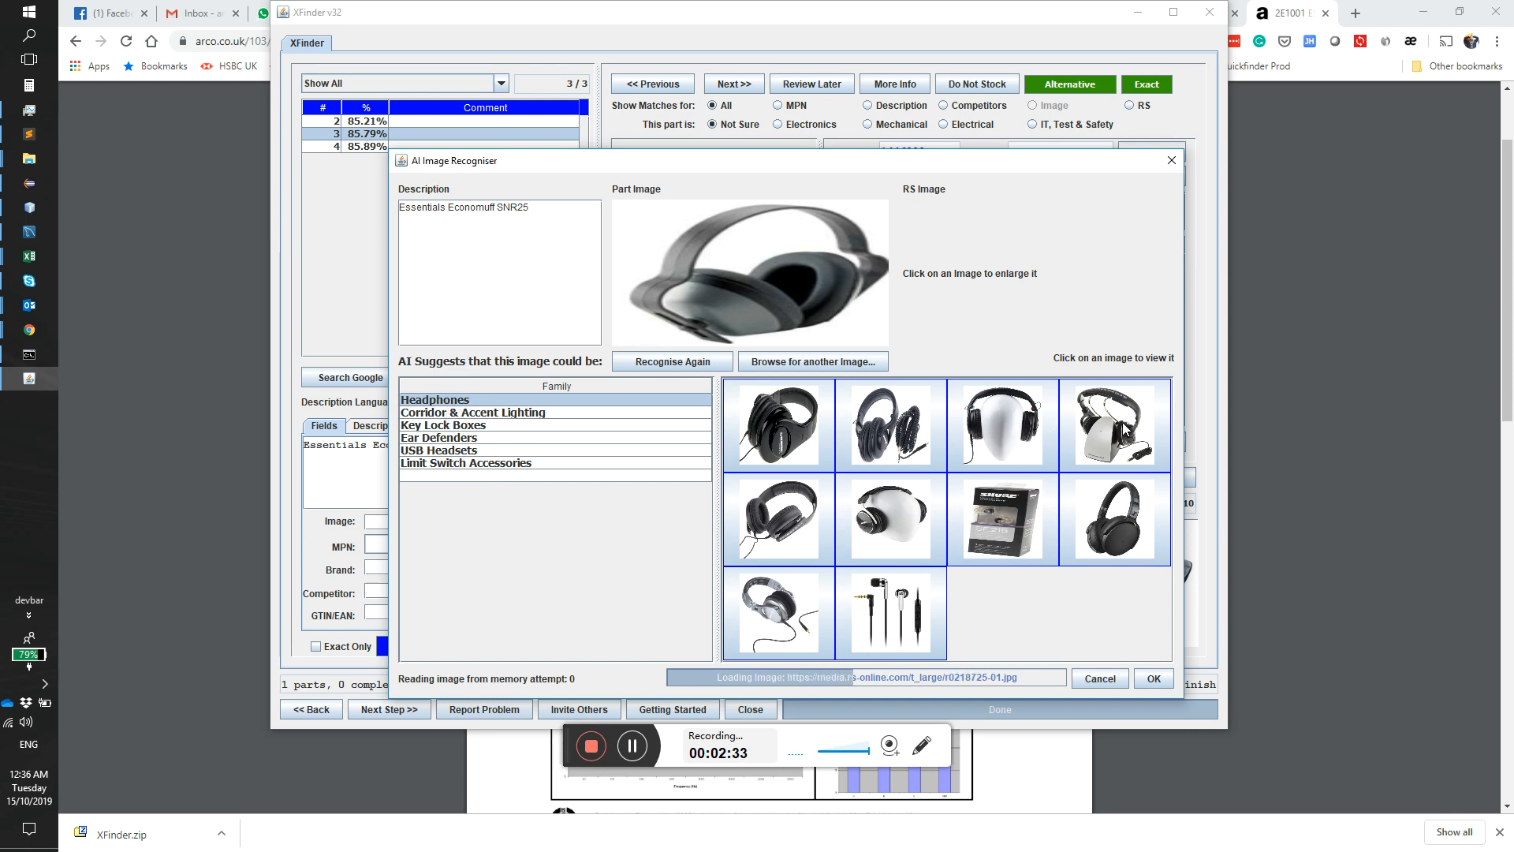
click(882, 435)
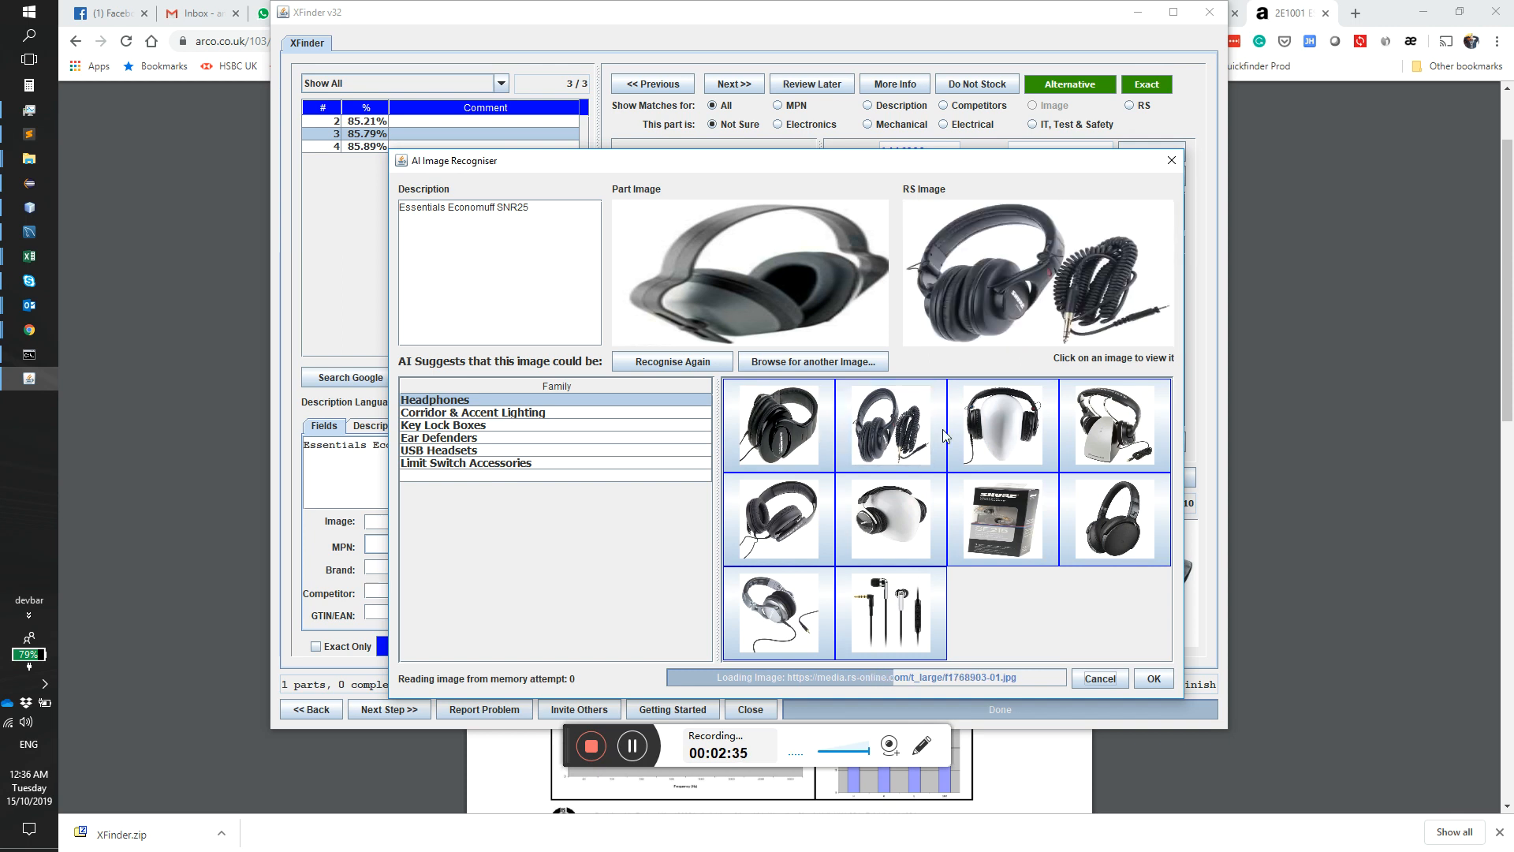
click(418, 413)
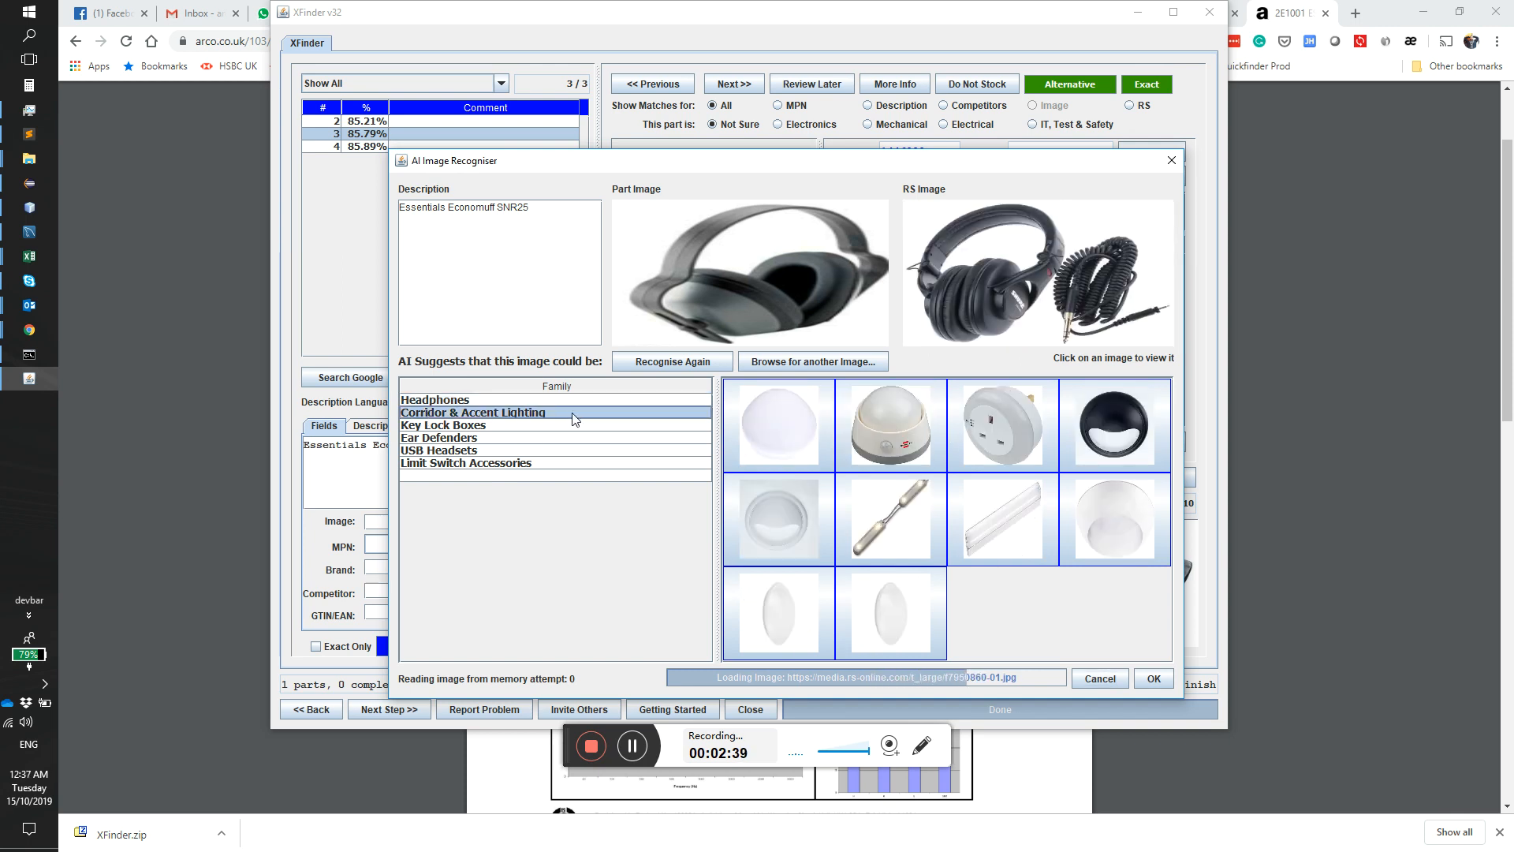
click(492, 425)
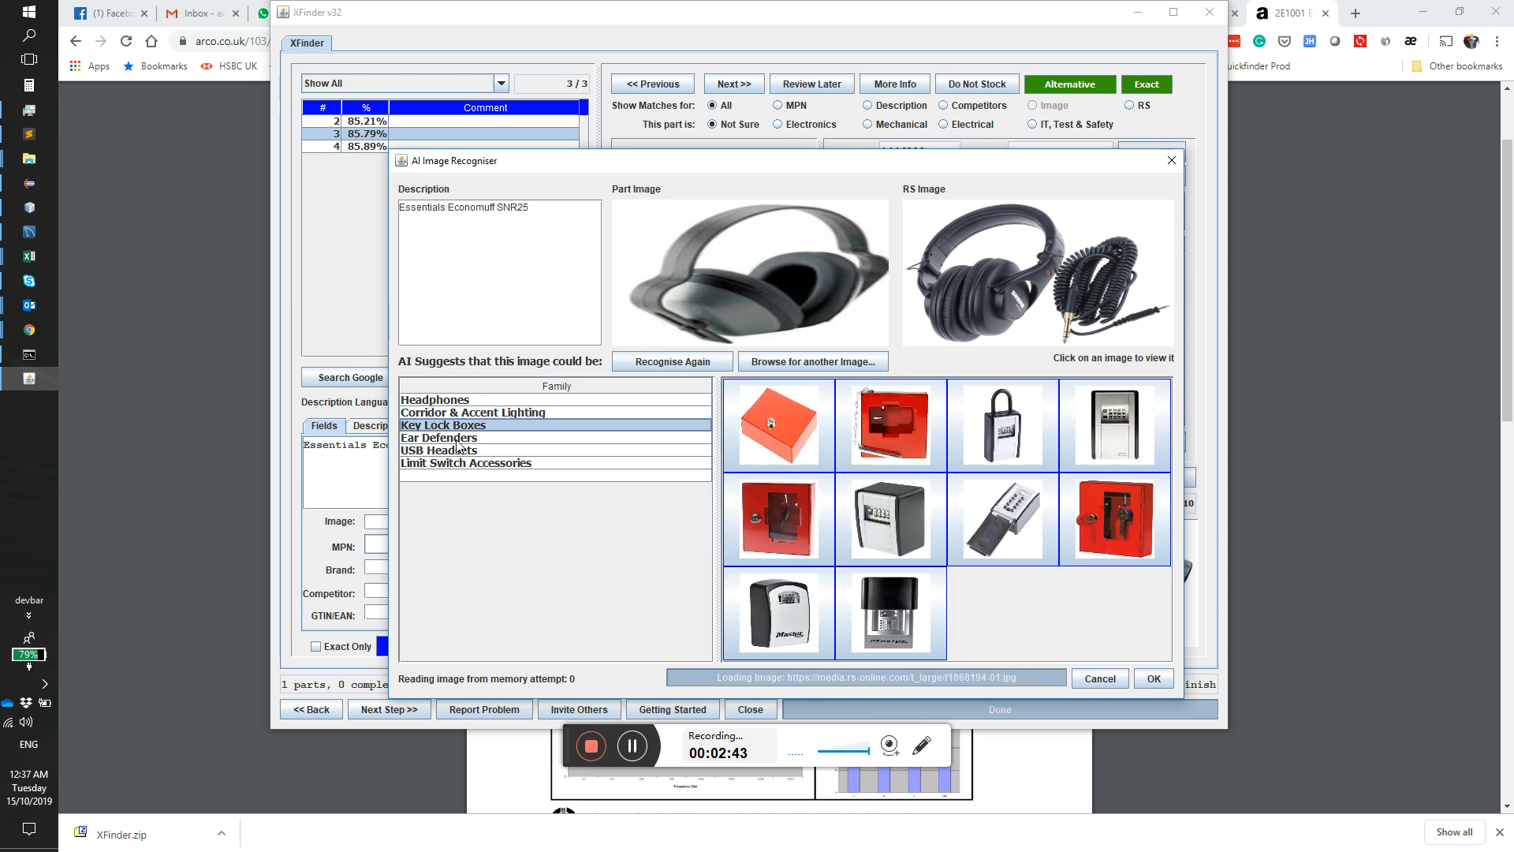
click(457, 442)
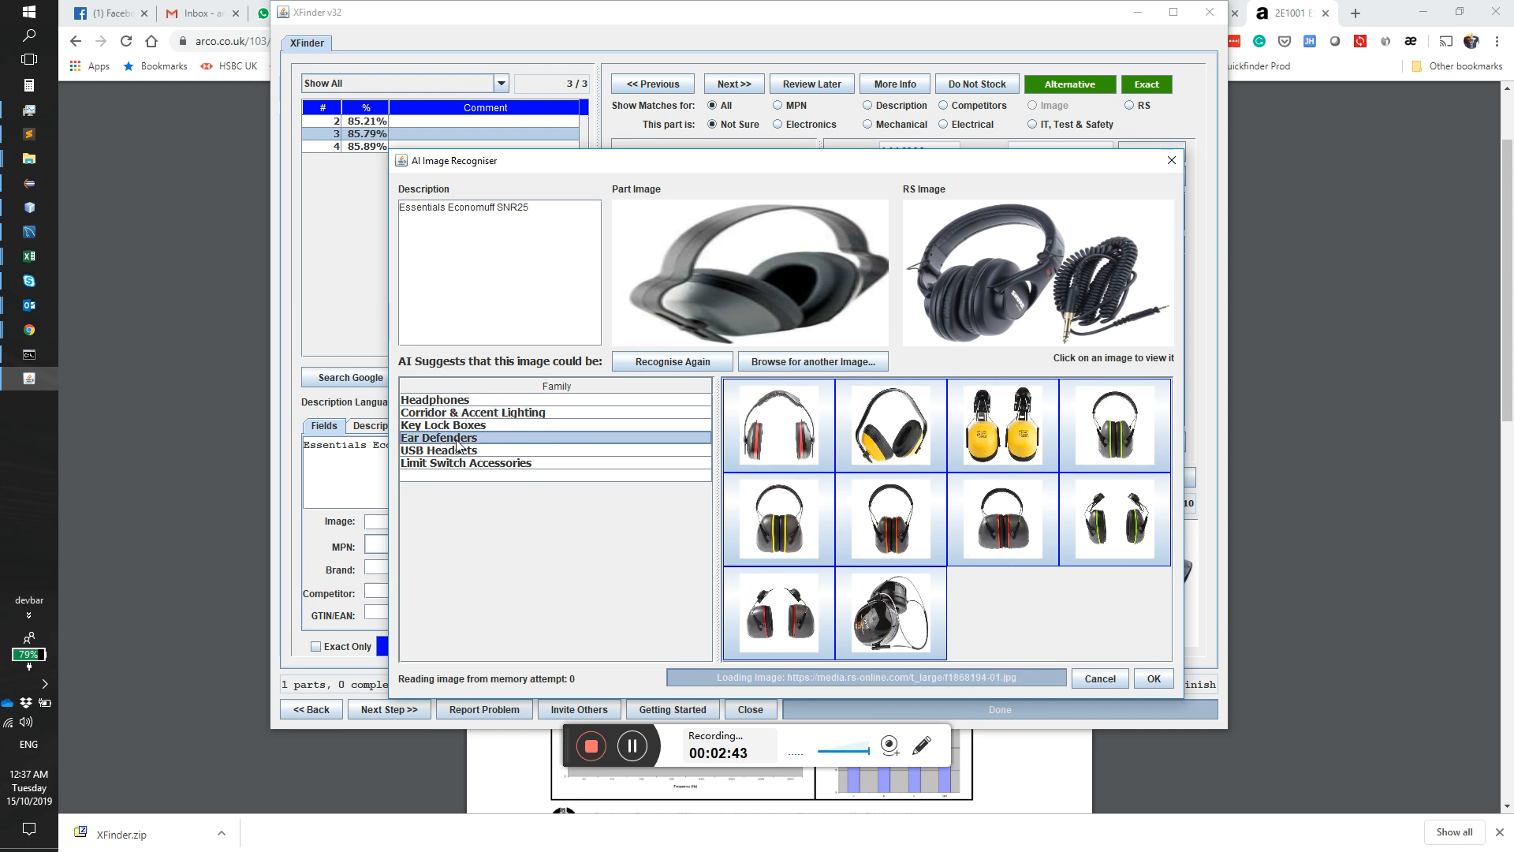
click(917, 457)
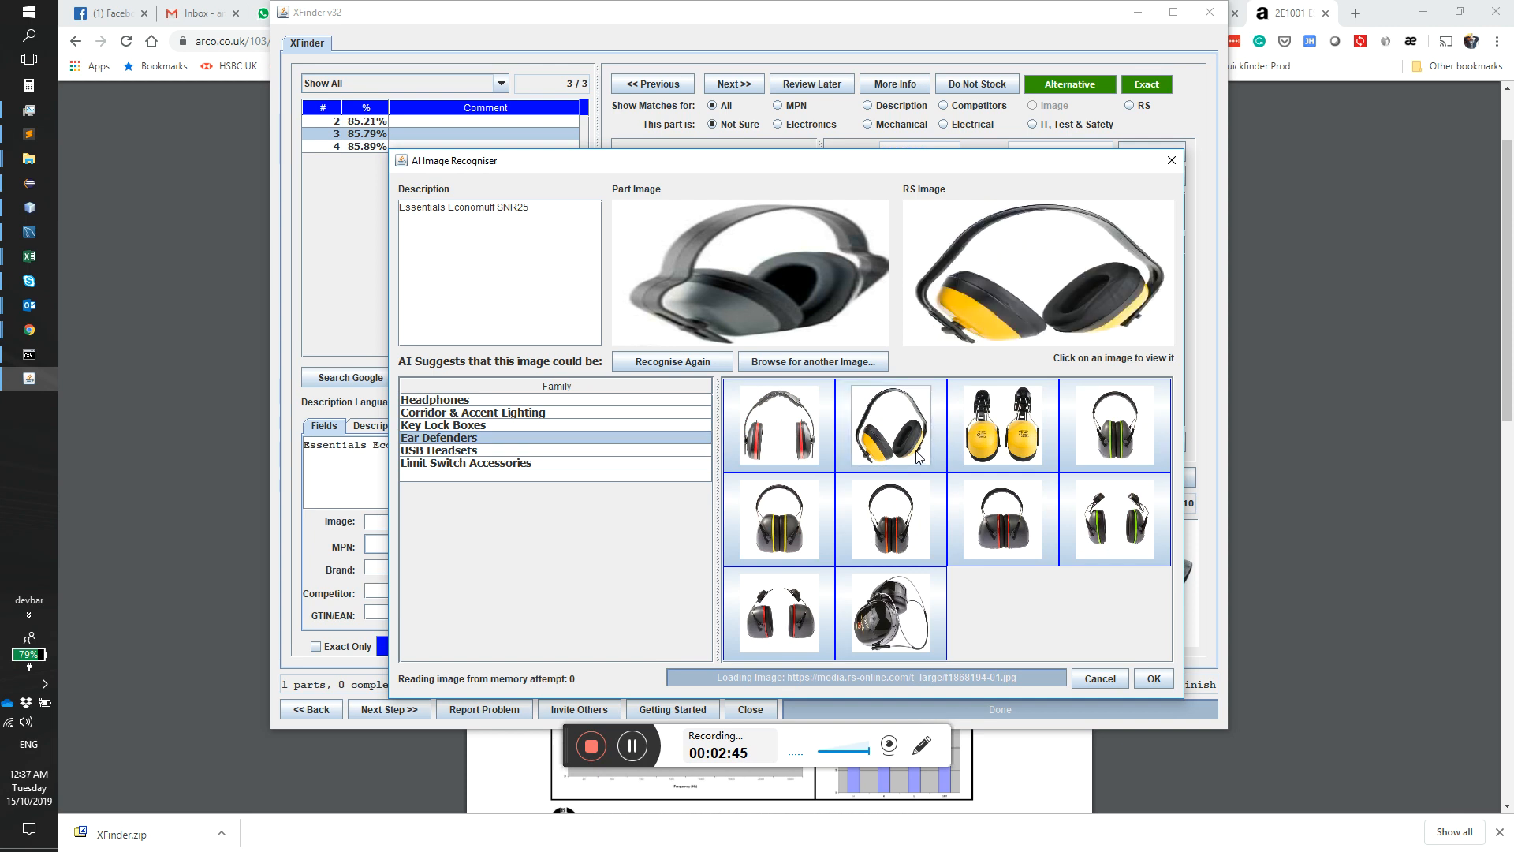
Step: Compare the part image with the USB Headsets and Limit Switch Accessories families, and go back to the Headphones family
click(453, 452)
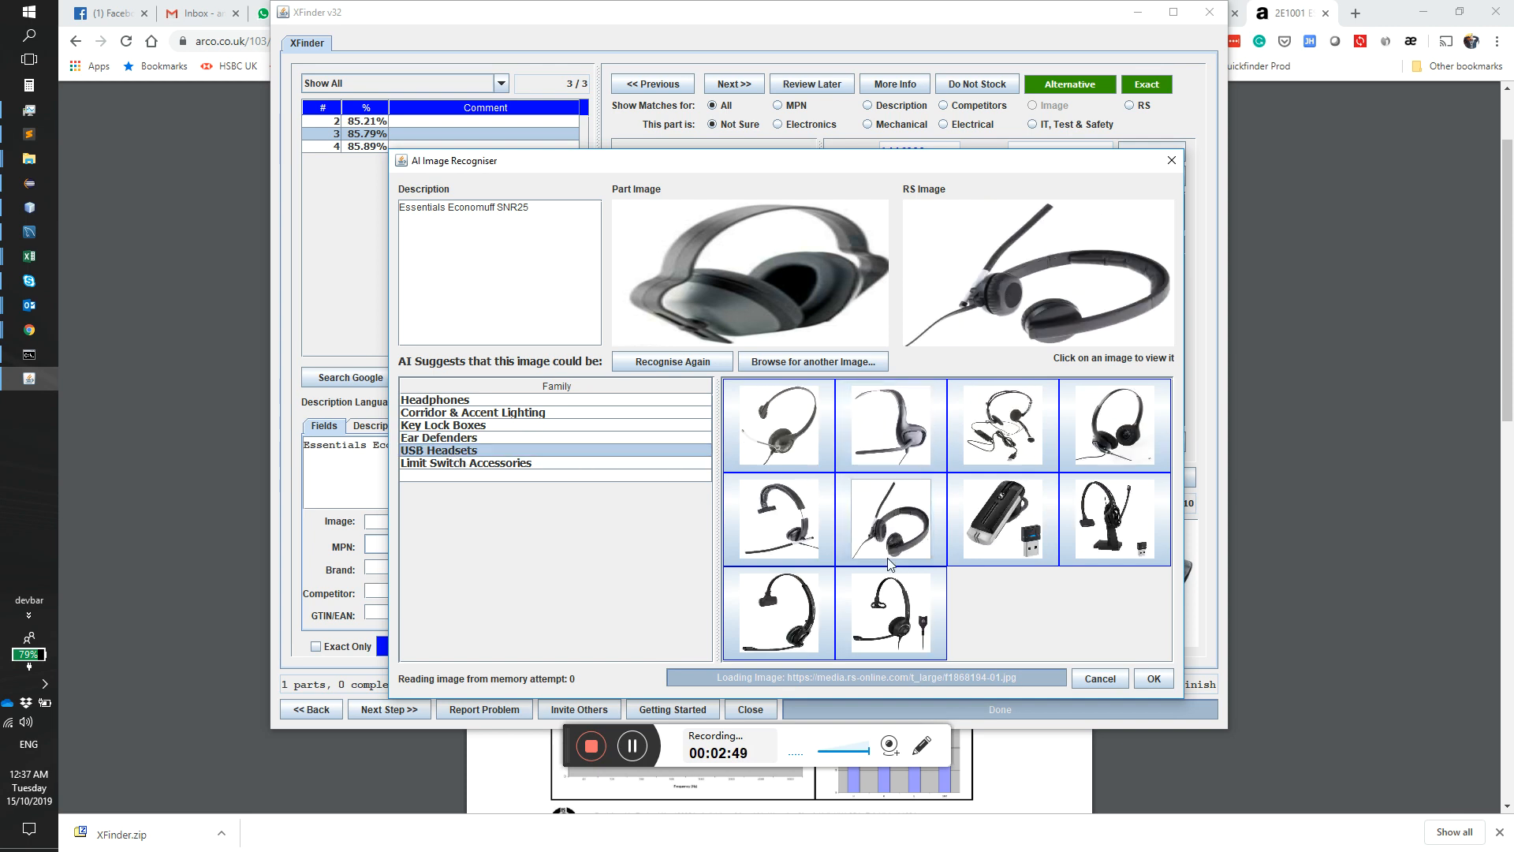
click(886, 612)
click(434, 463)
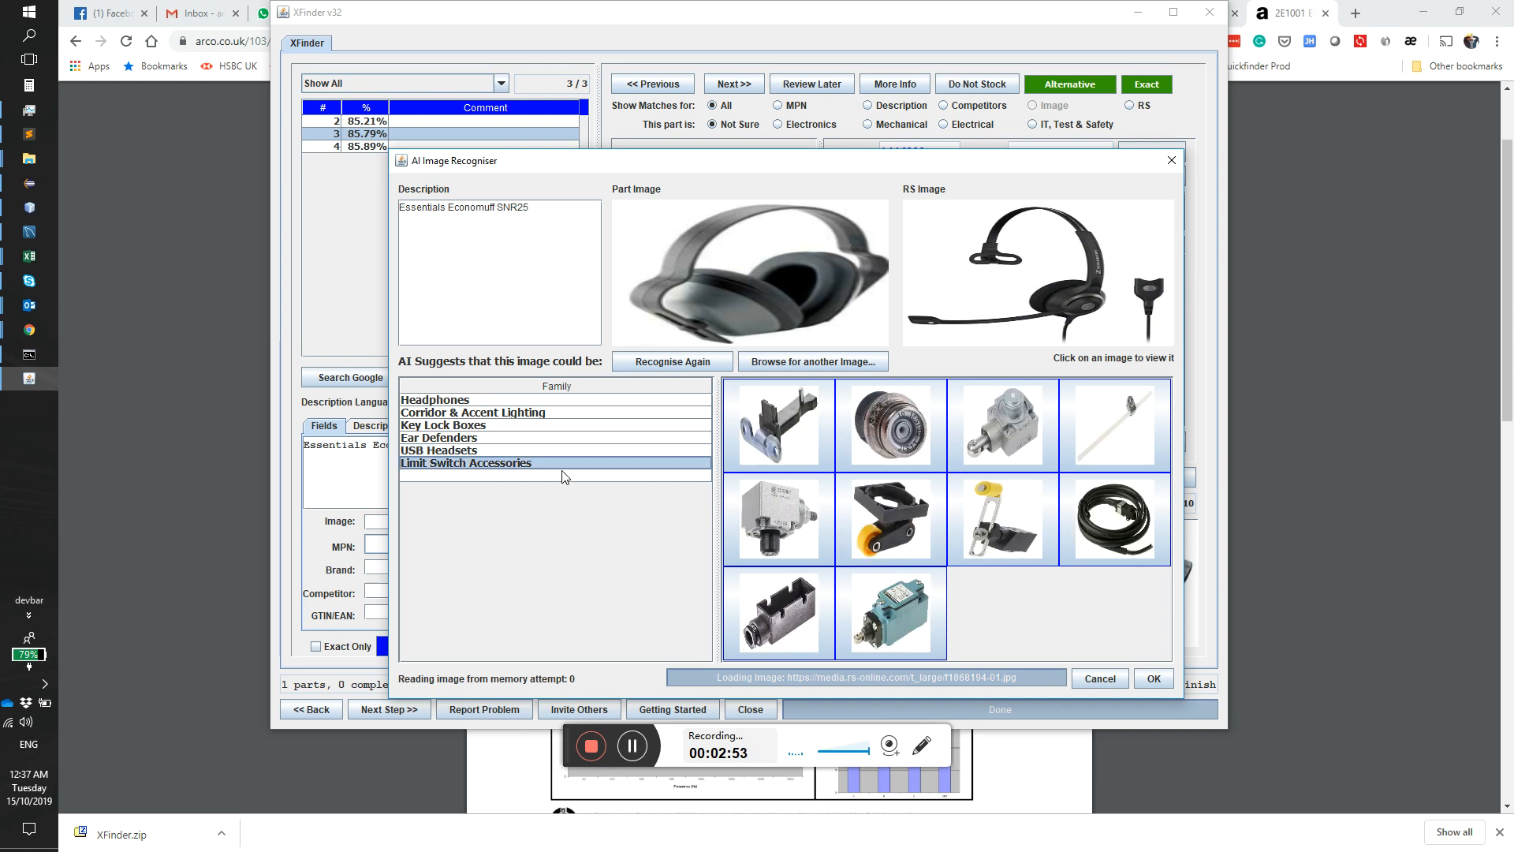
click(449, 451)
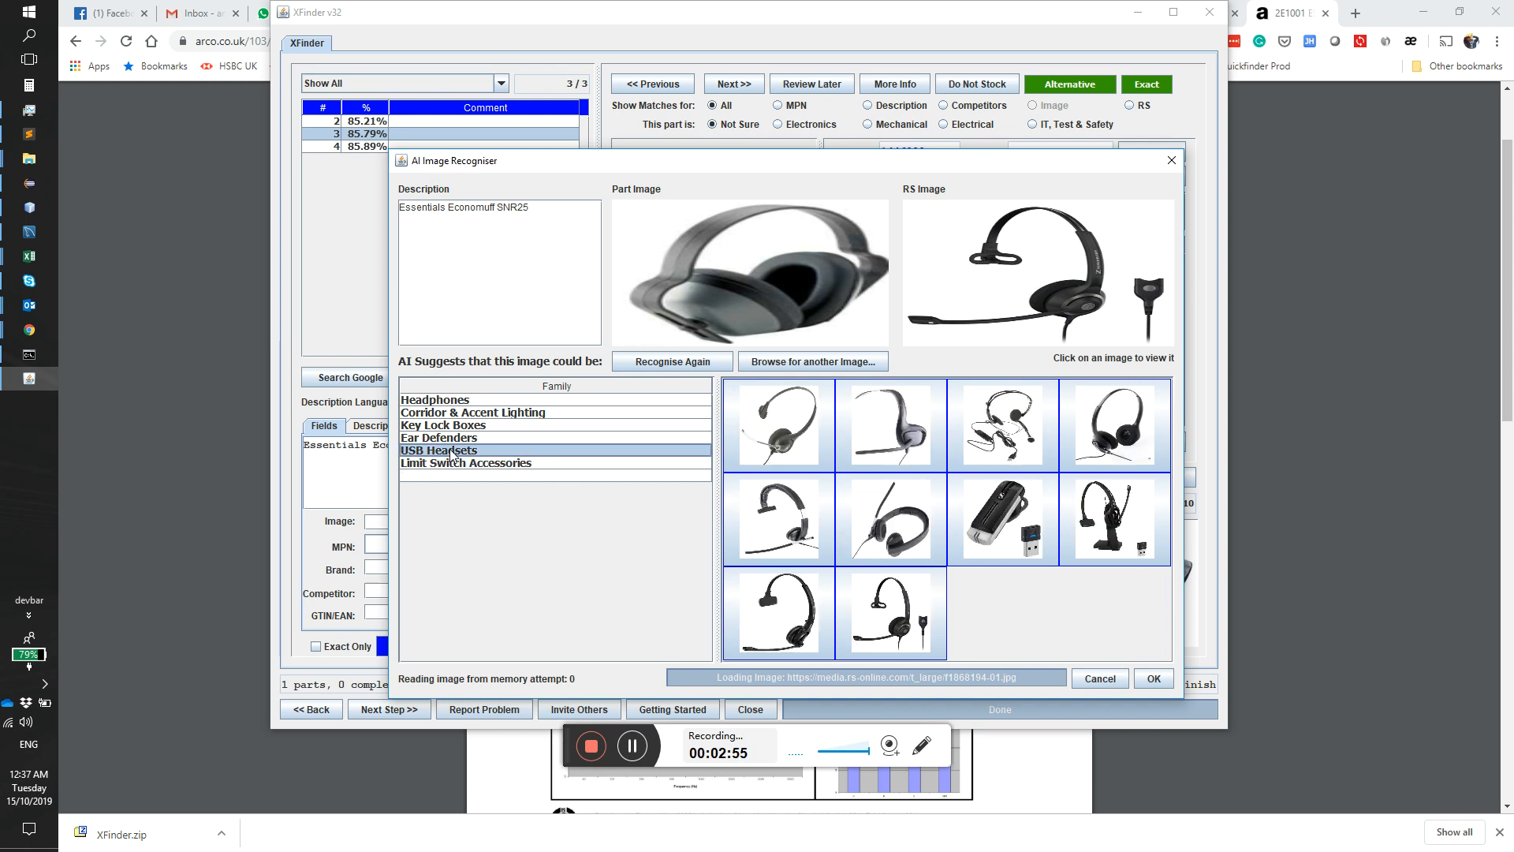
click(453, 440)
click(453, 401)
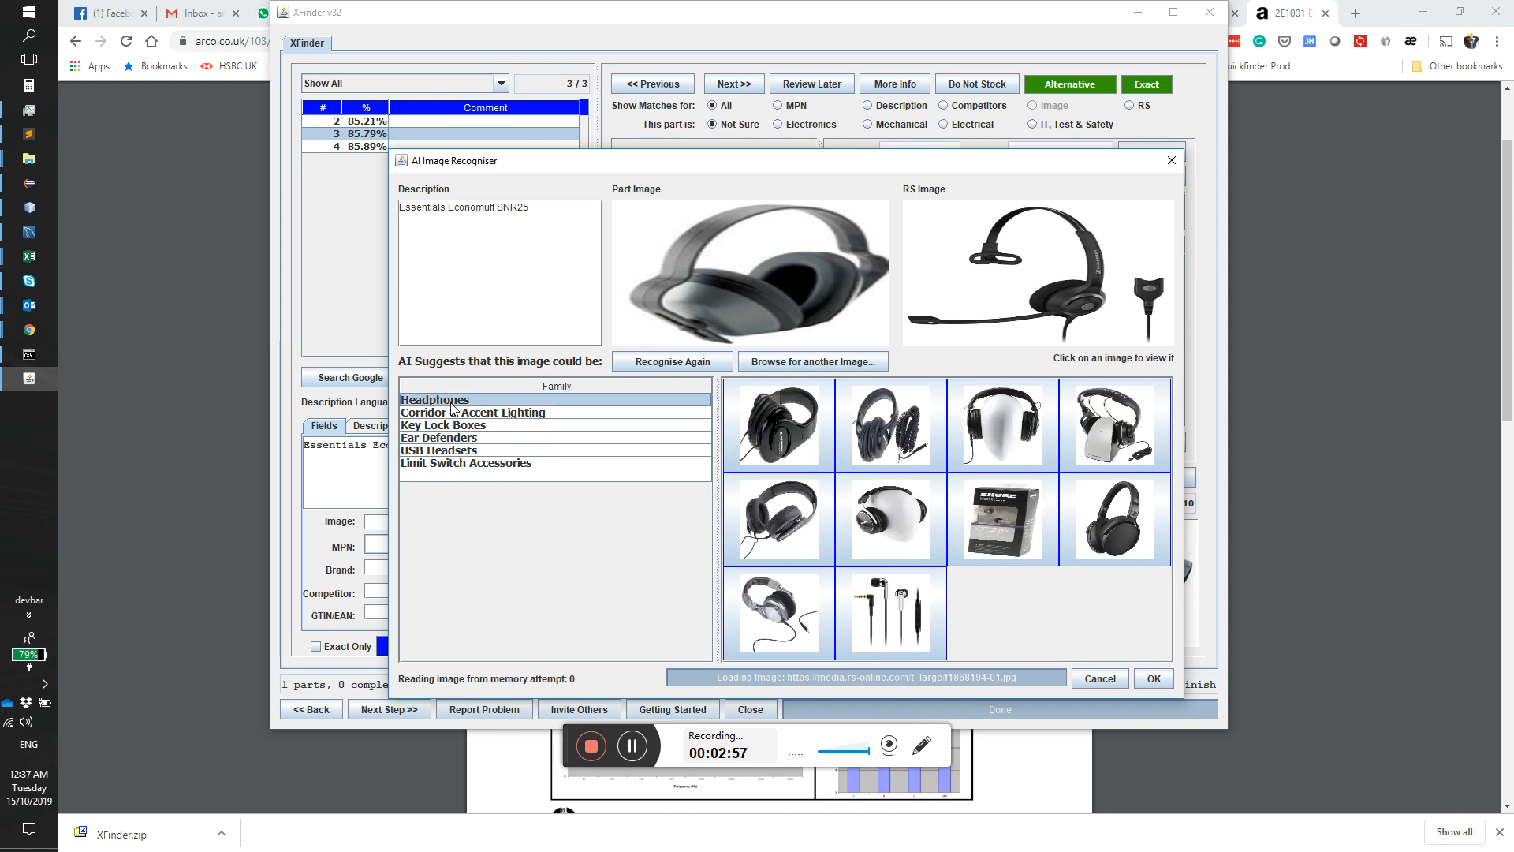
Step: Compare the part image with the USB Headsets family, and accept Ear Defenders as the part's recognised family
click(466, 453)
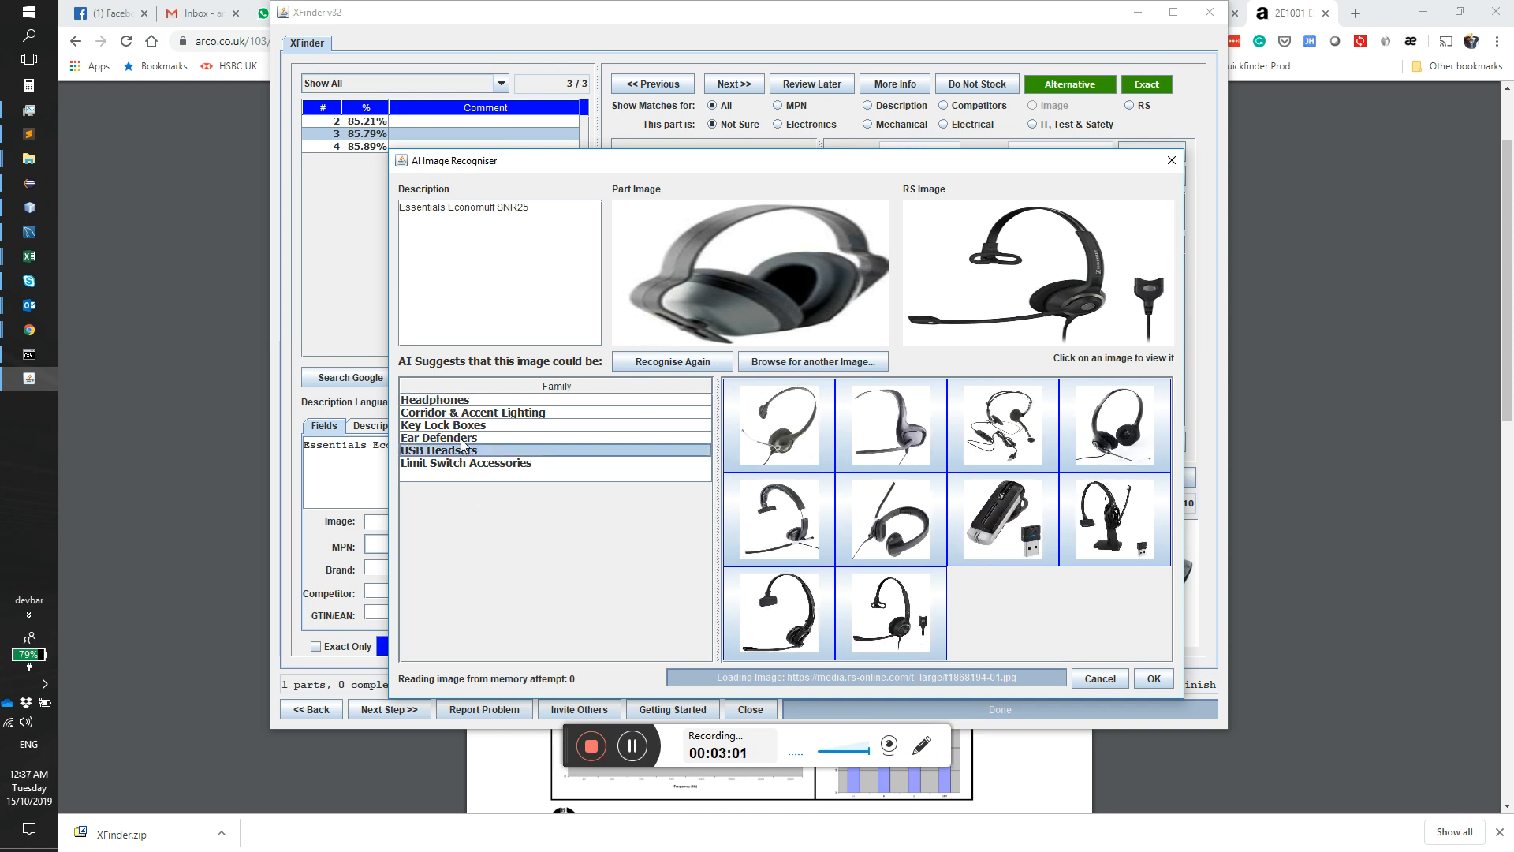
click(464, 440)
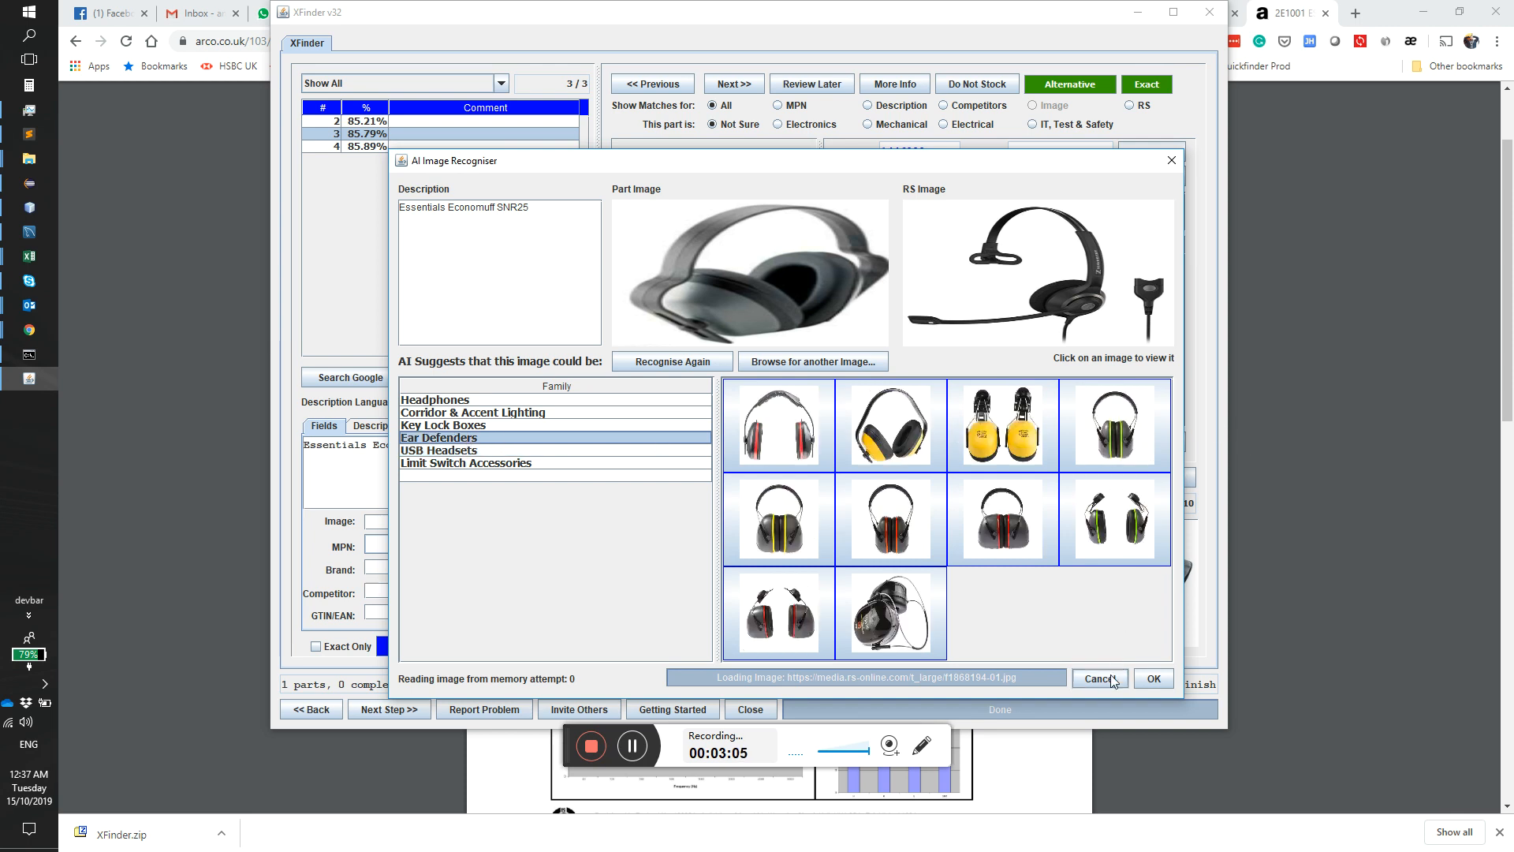
click(1148, 683)
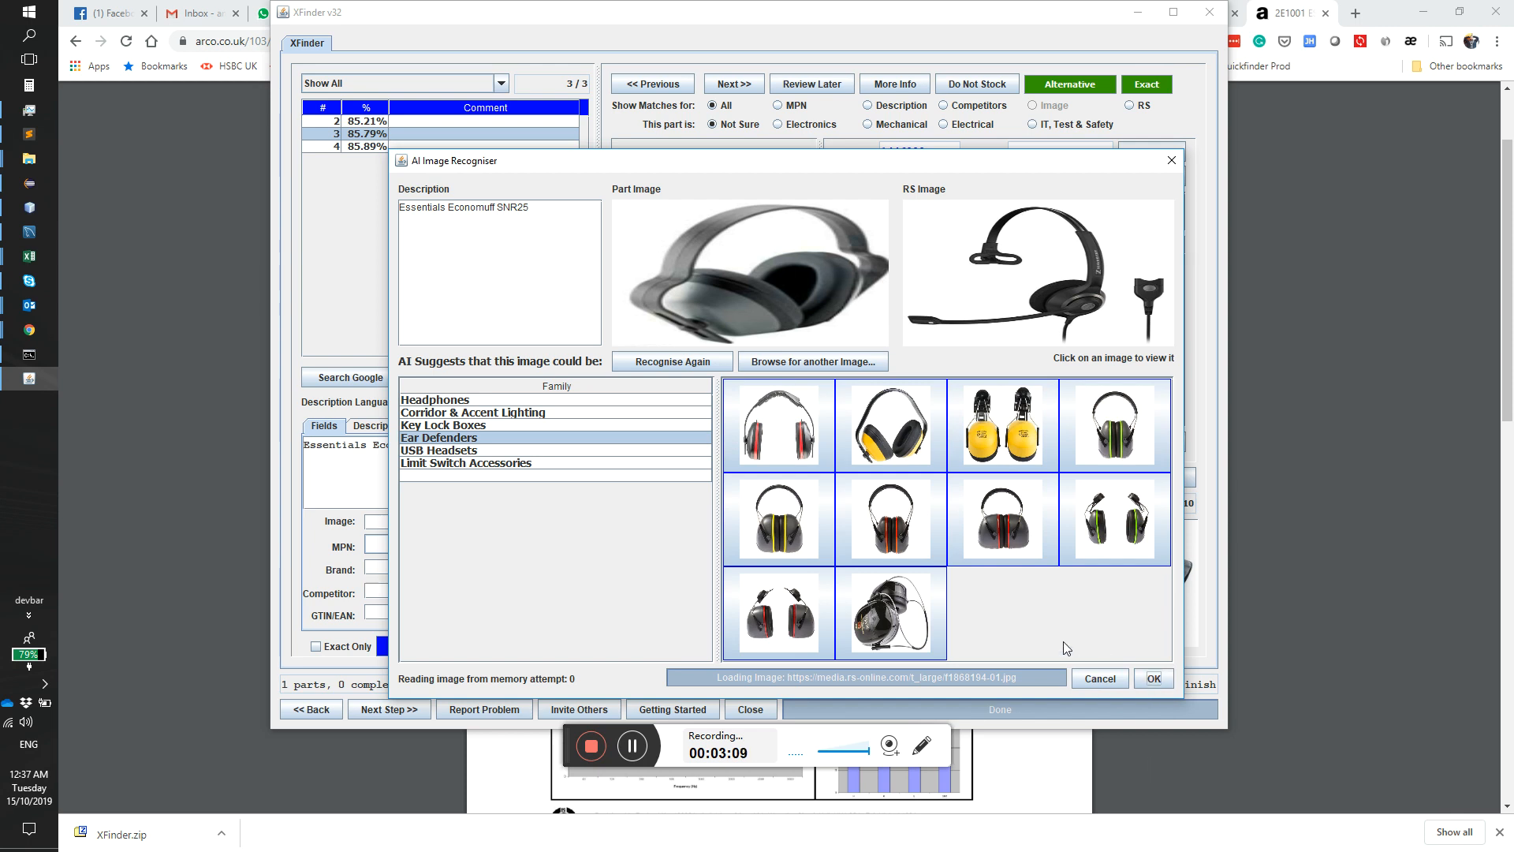
click(1150, 679)
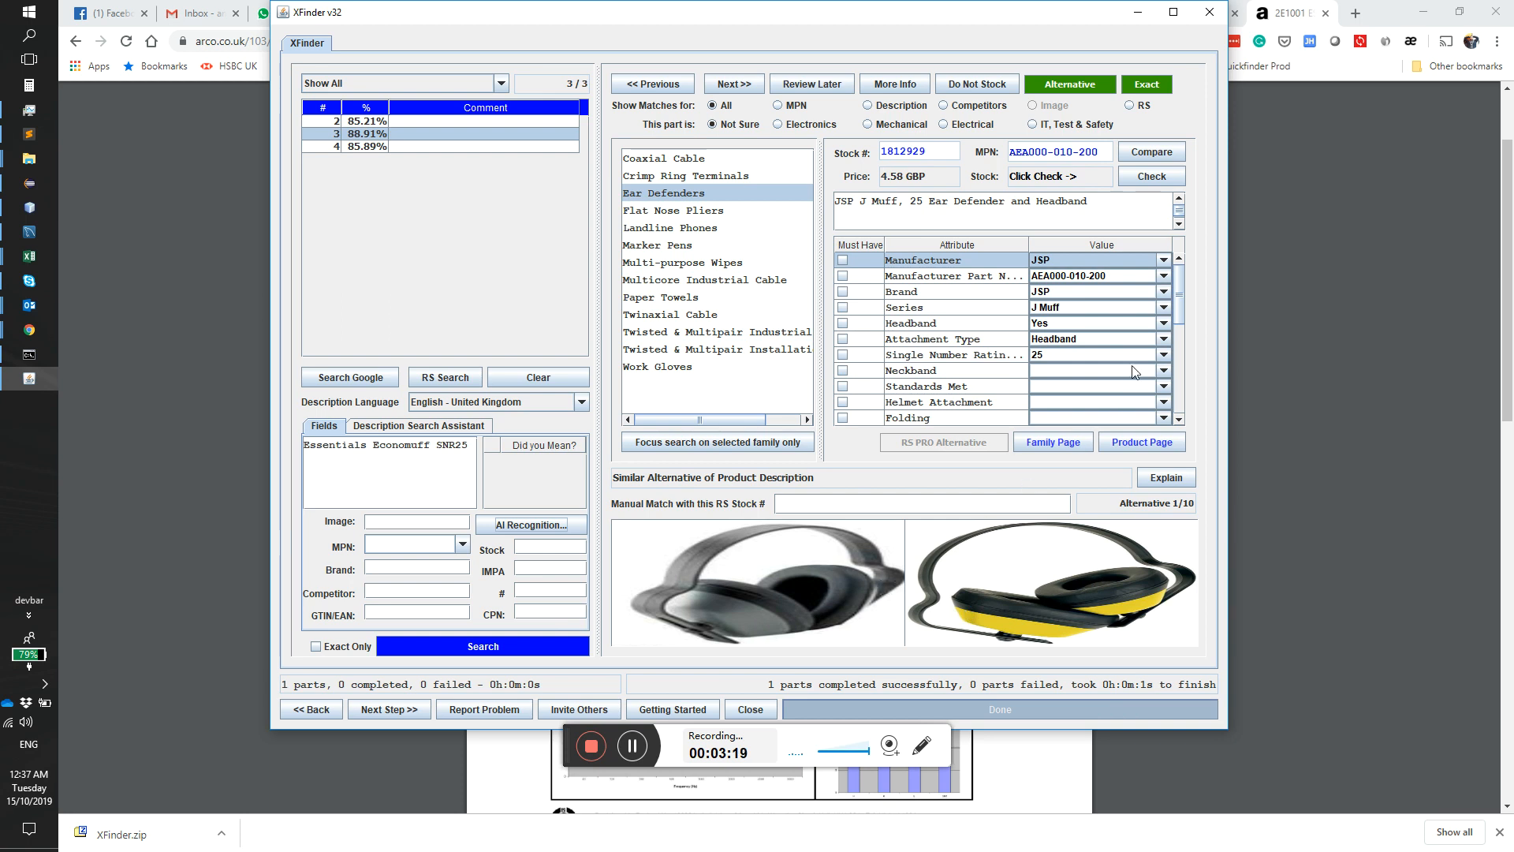
Step: Try to narrow the ear defender alternatives to the colour Grey, and clear the colour requirement again
scroll(1179, 300, down, 3)
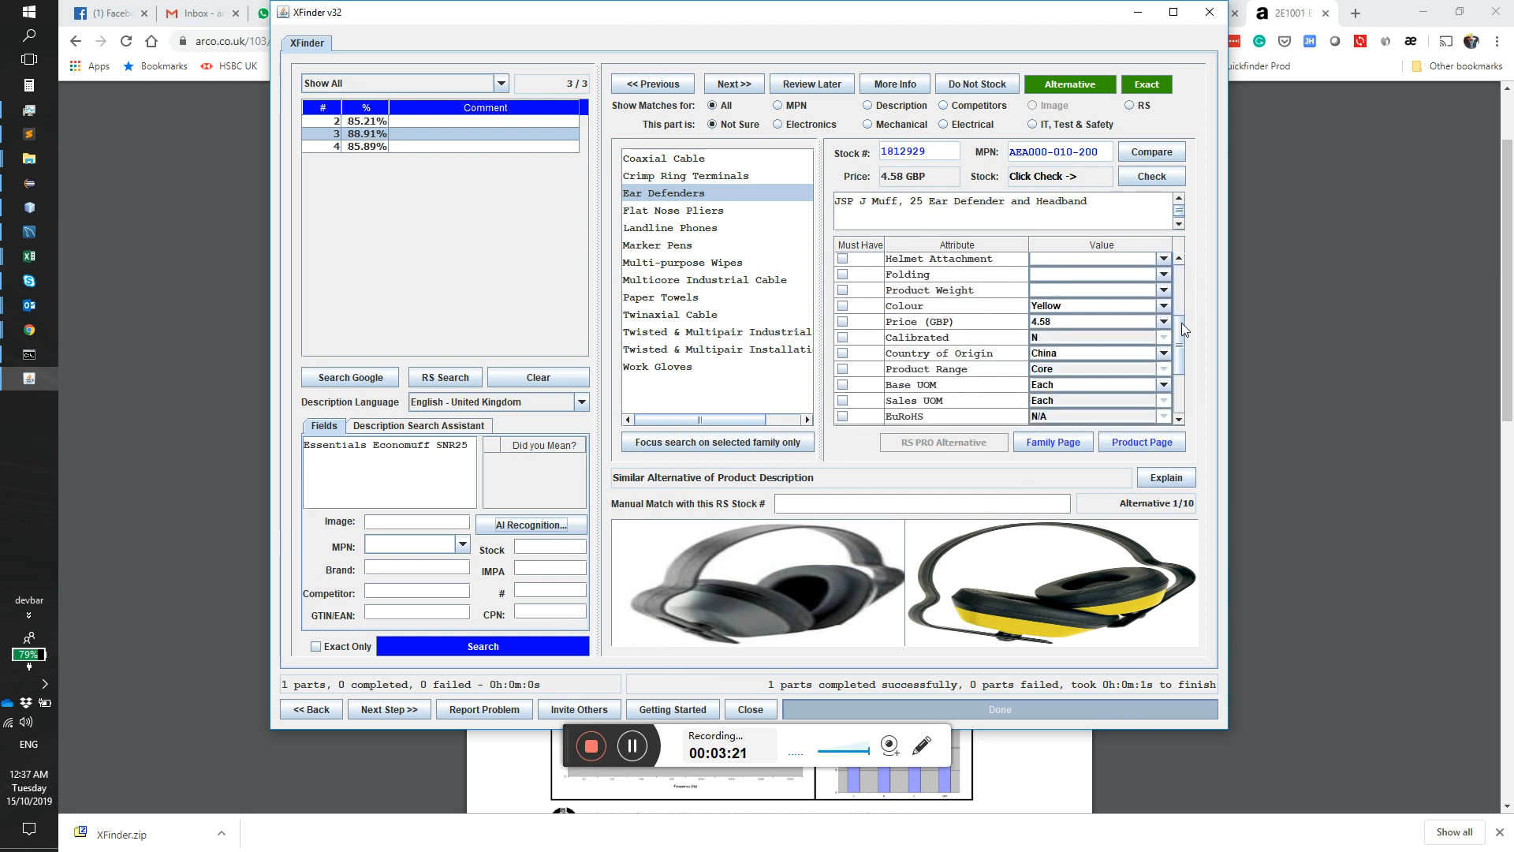
click(1162, 306)
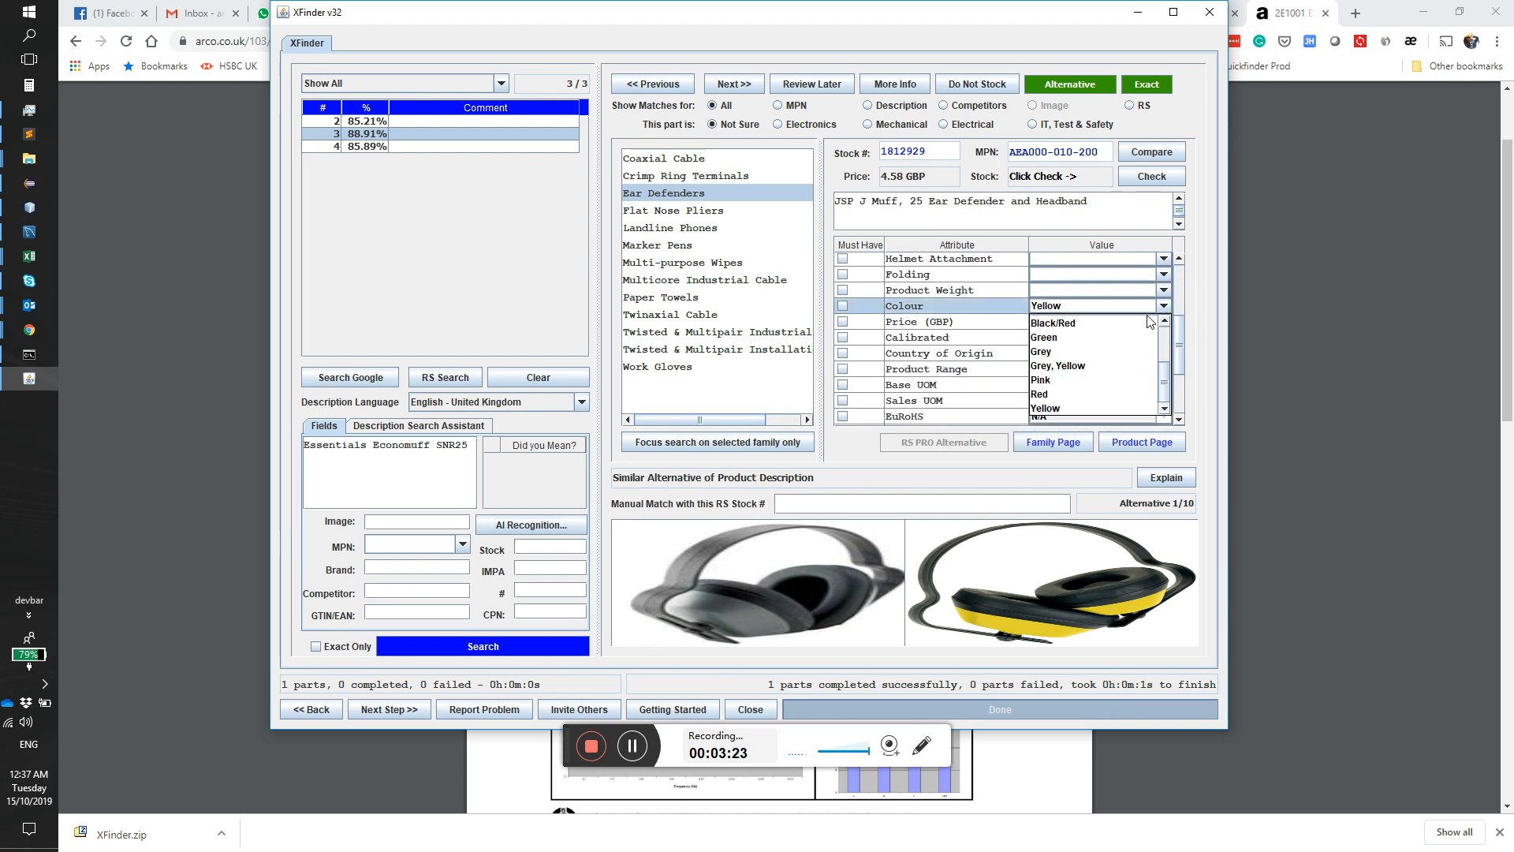
click(1089, 351)
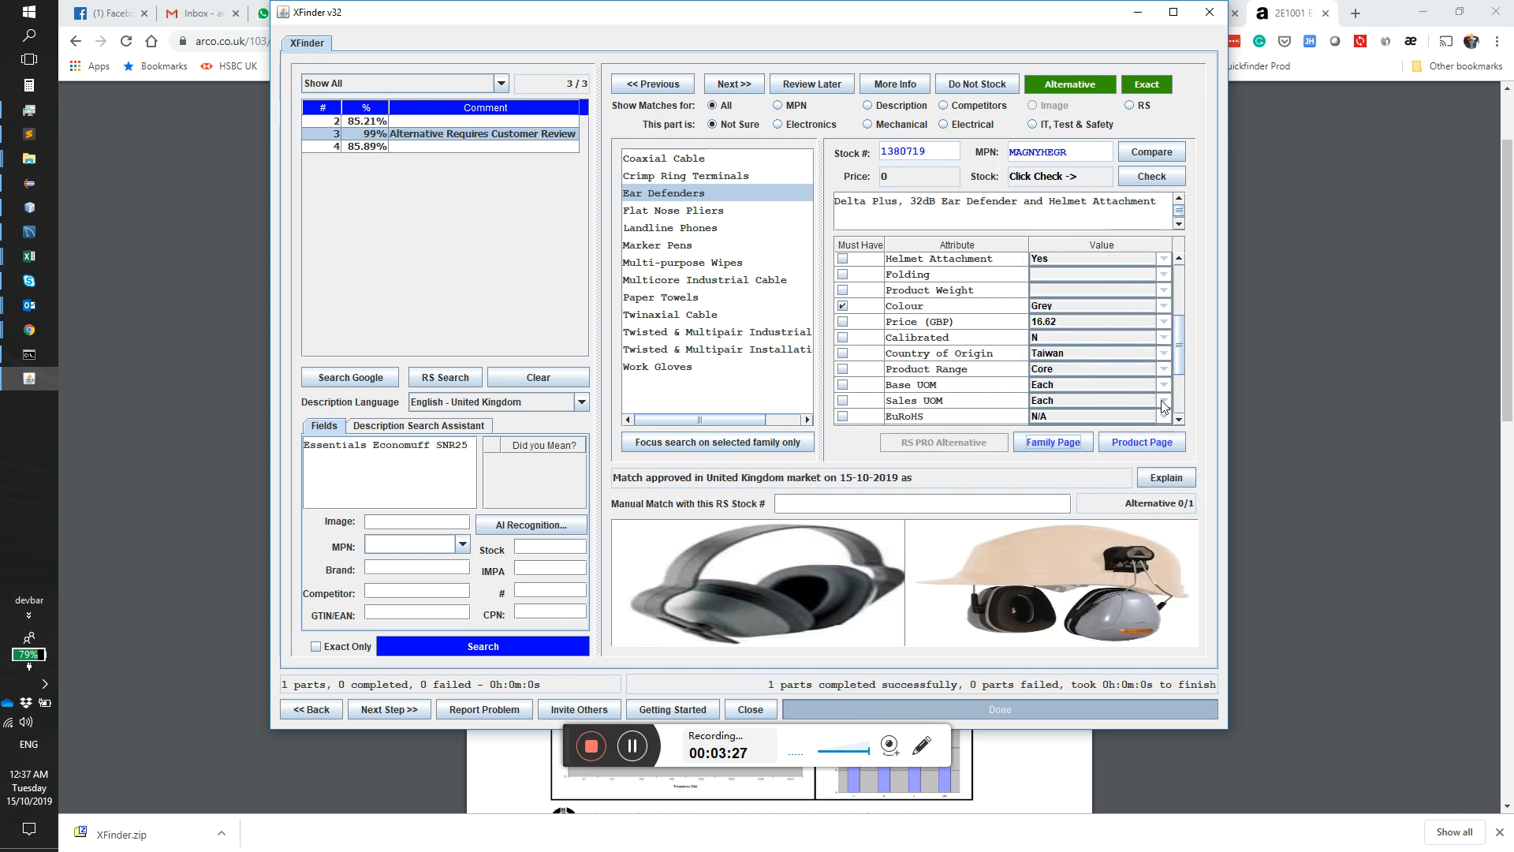
click(843, 306)
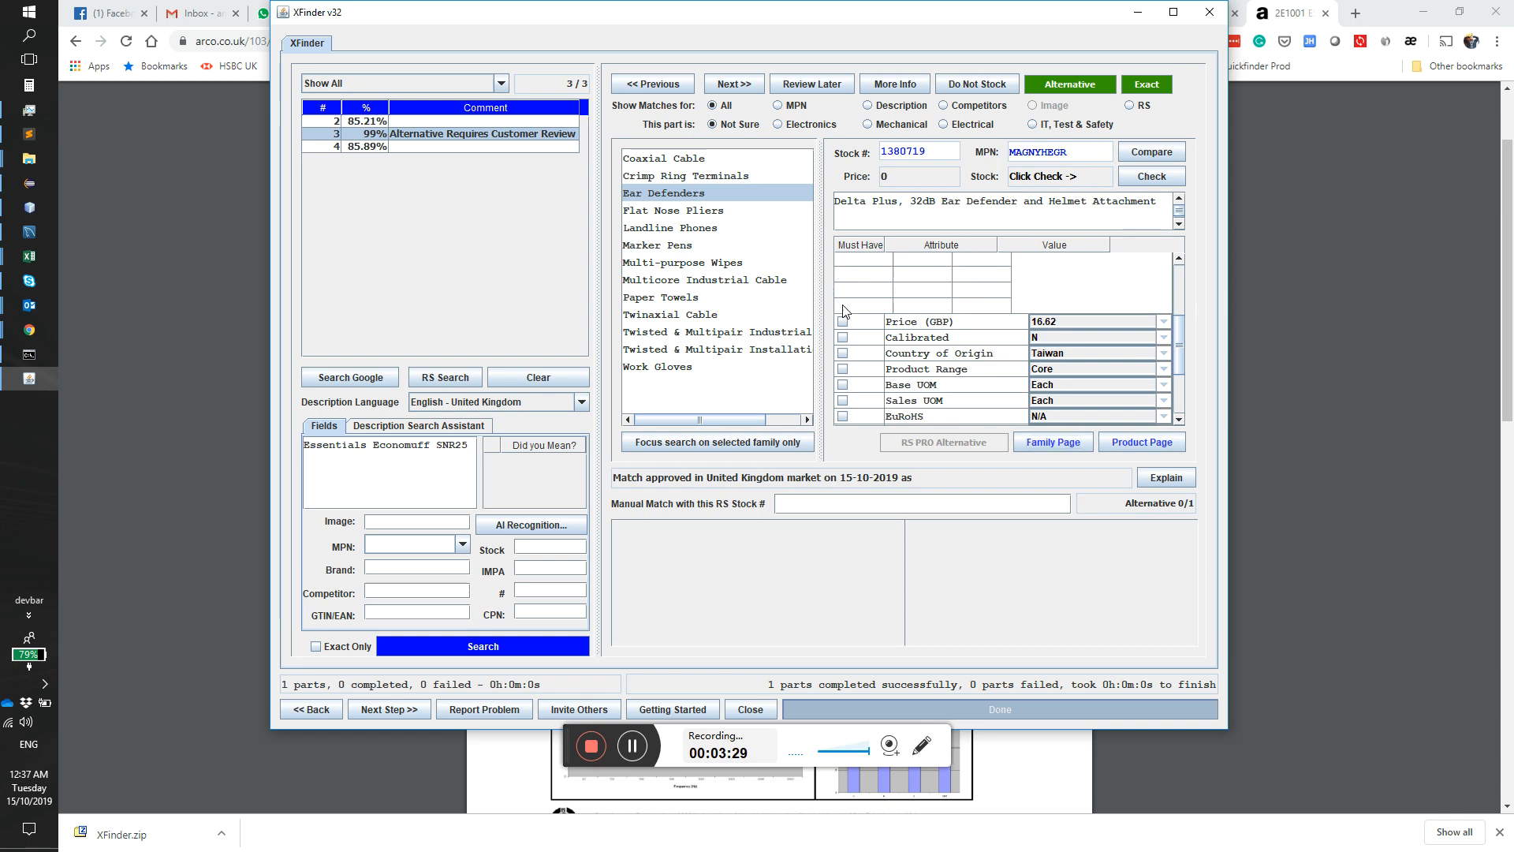
click(680, 197)
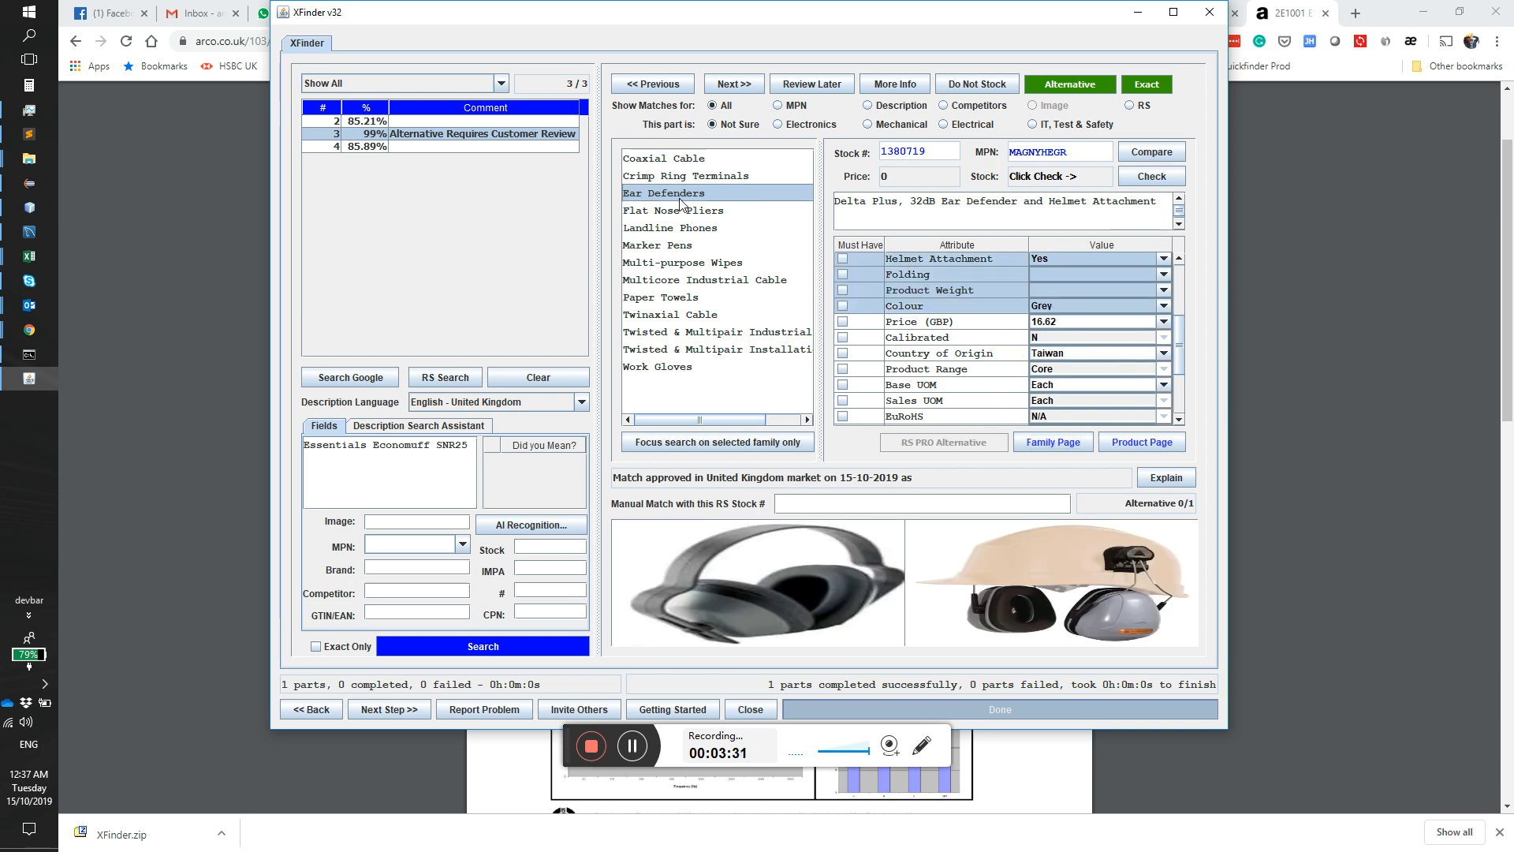
click(729, 85)
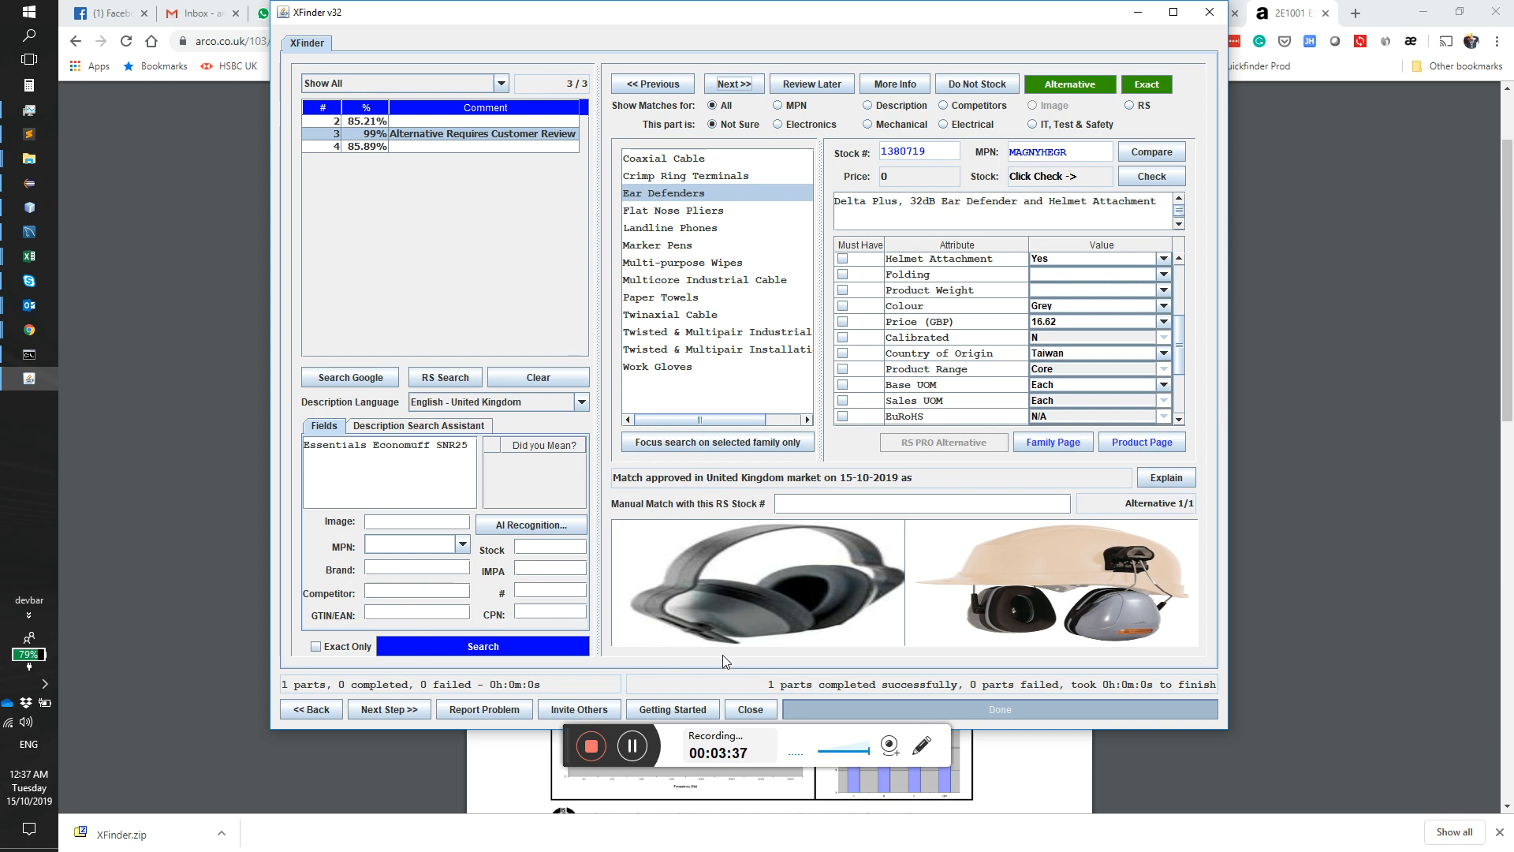
Step: Search again for Essentials Economuff SNR25, accept Ear Defenders through AI recognition, and browse to the third alternative
click(463, 652)
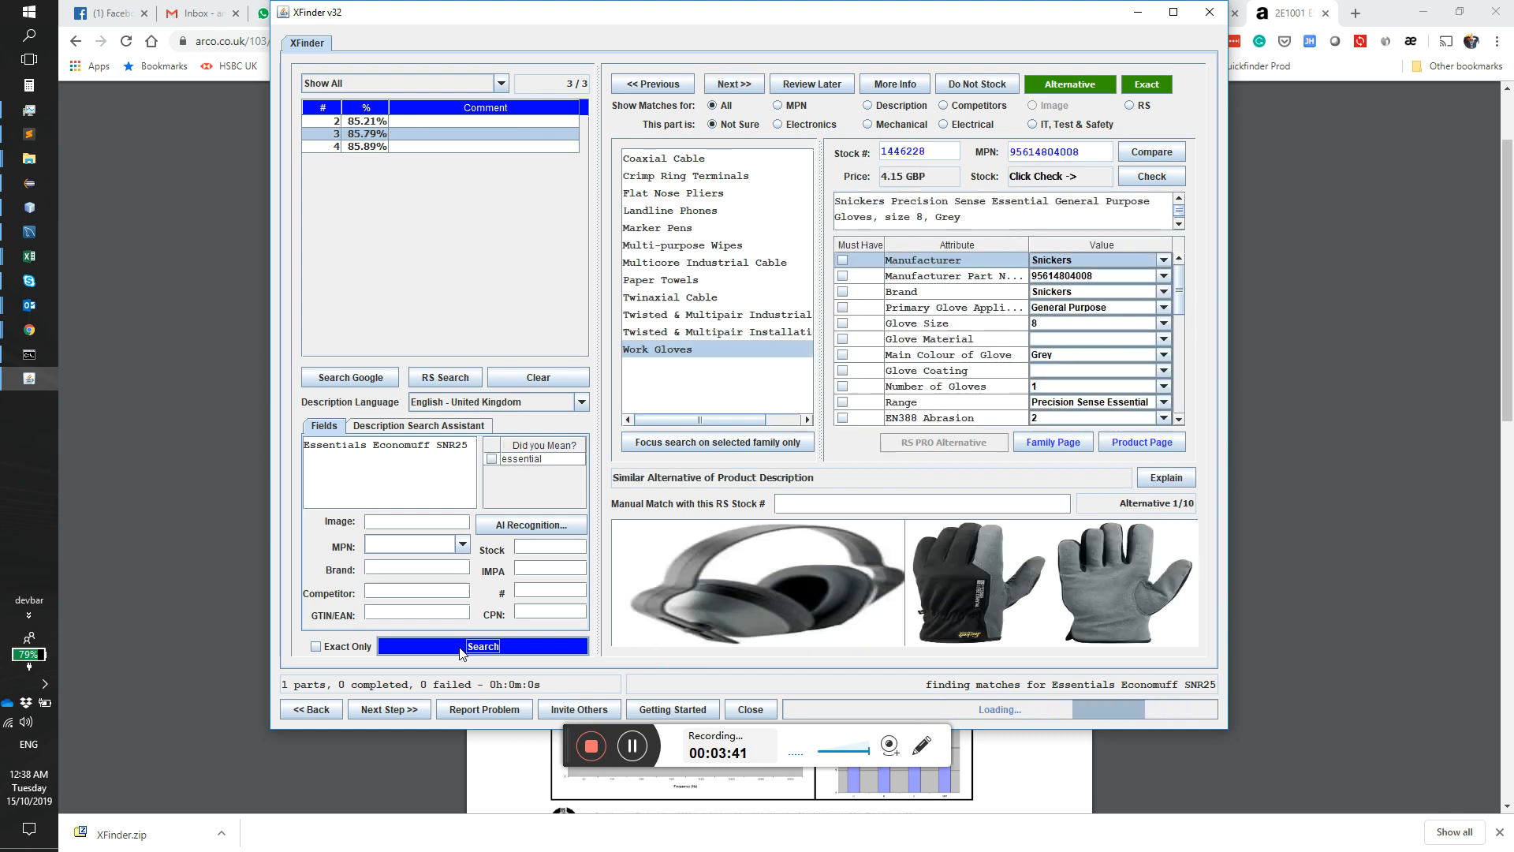
click(533, 518)
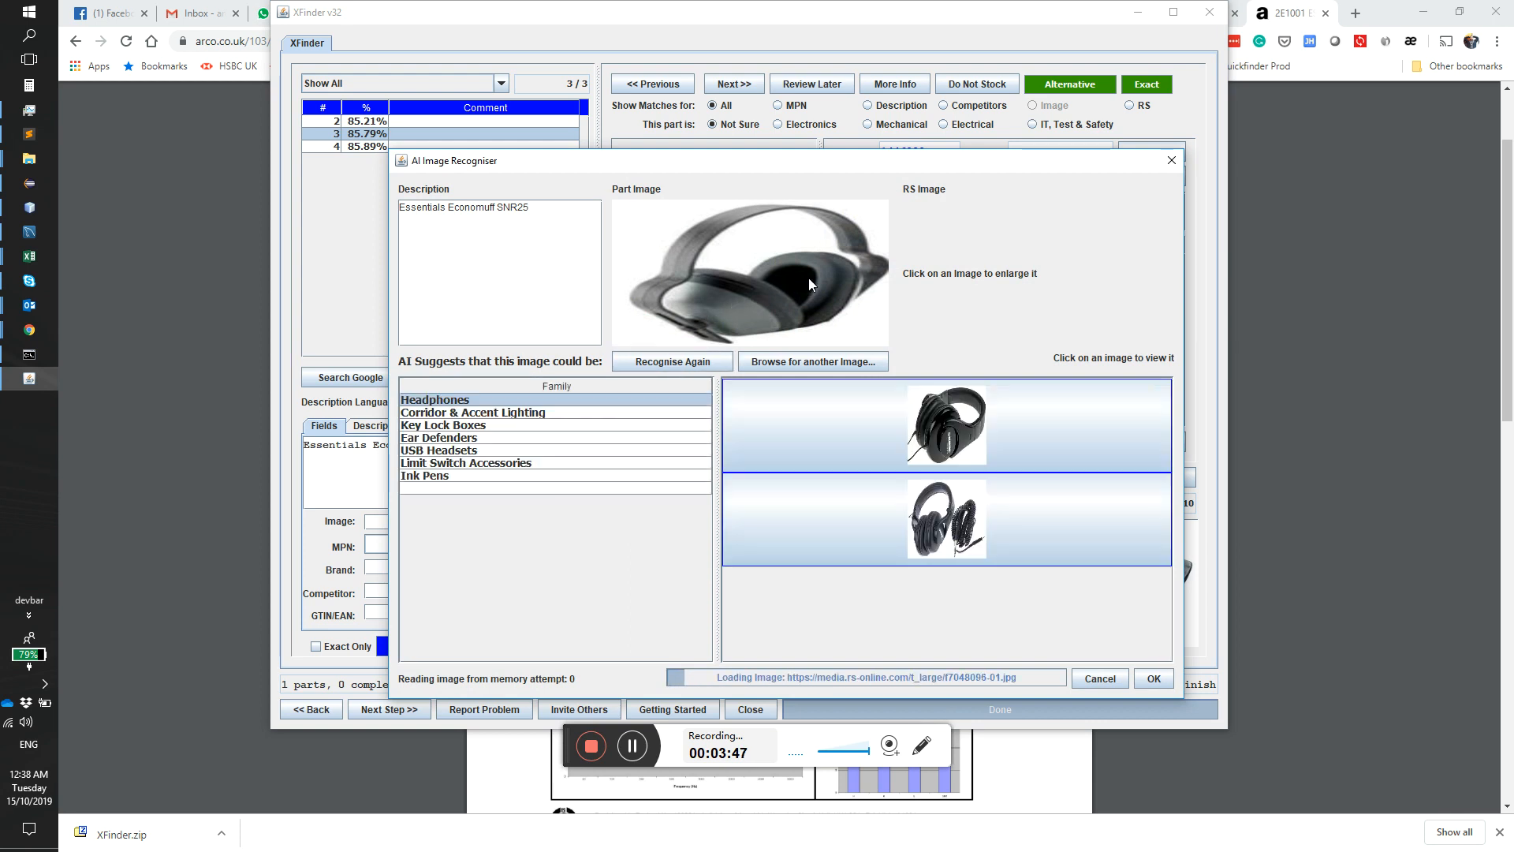
click(428, 438)
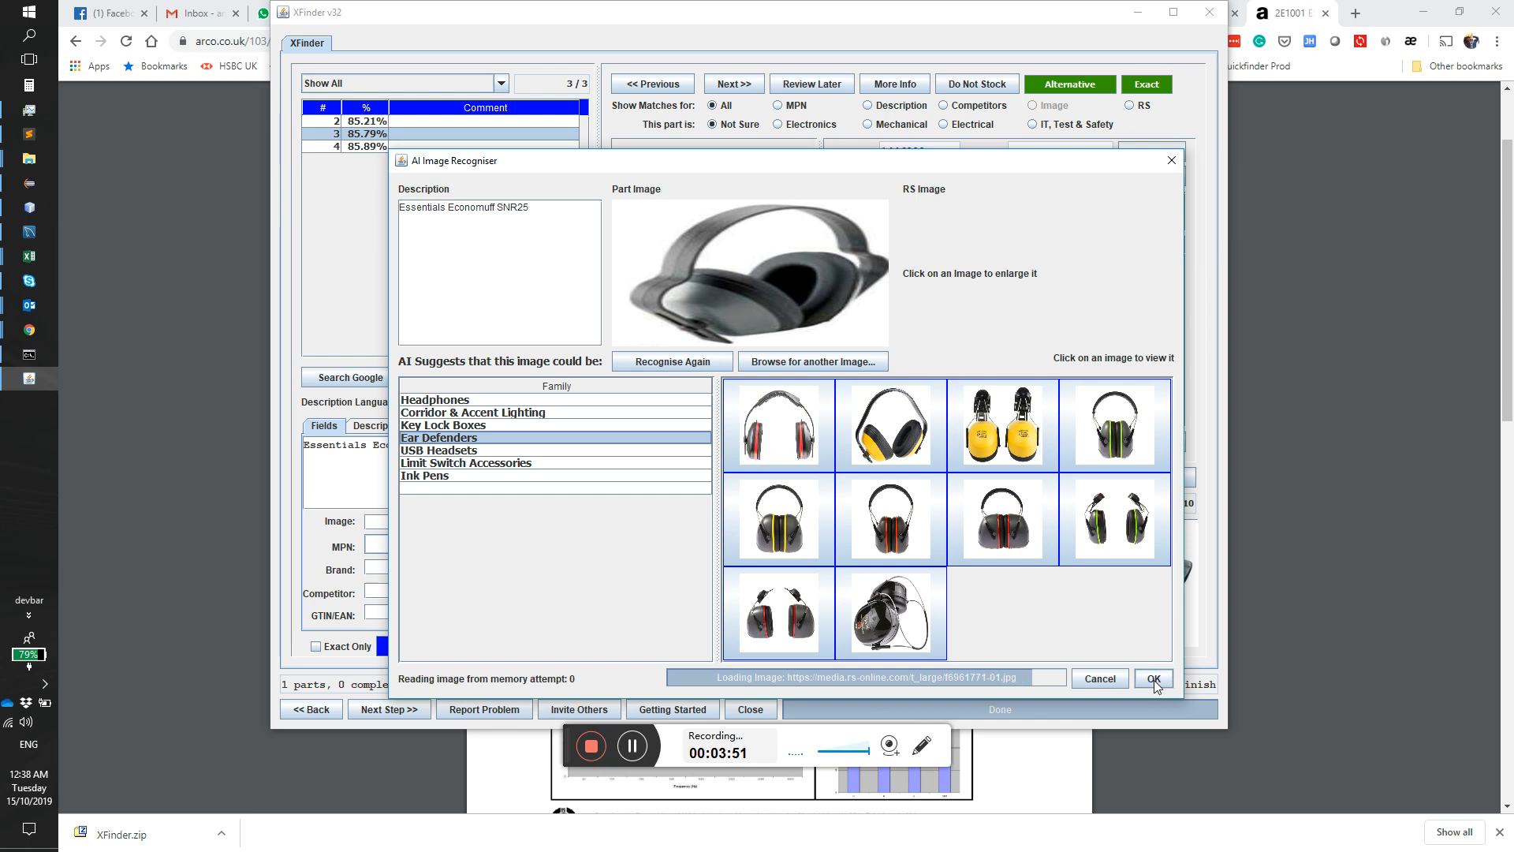
click(1154, 678)
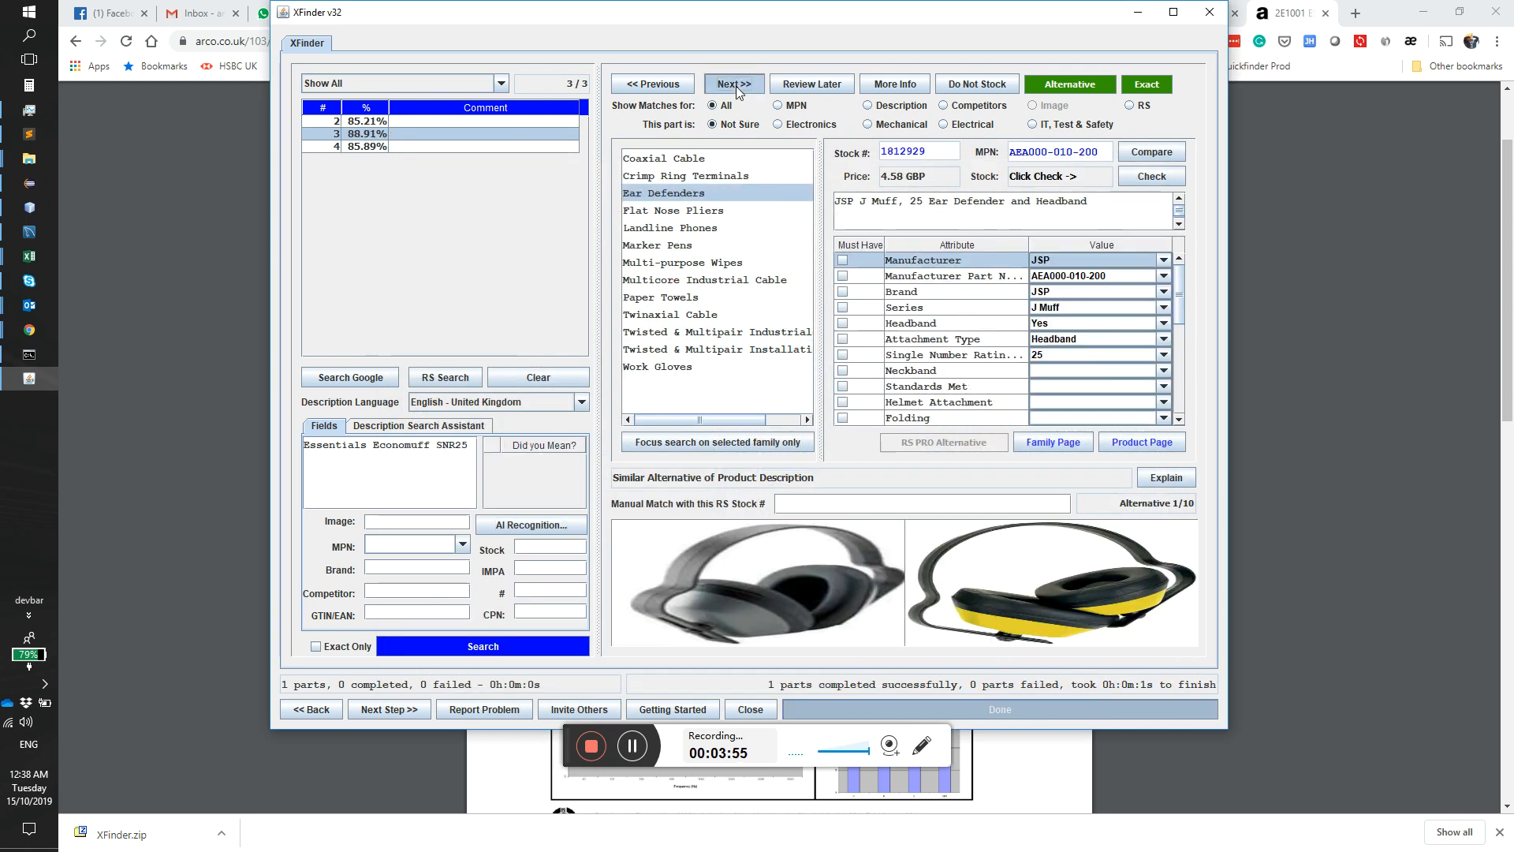
click(736, 85)
click(736, 85)
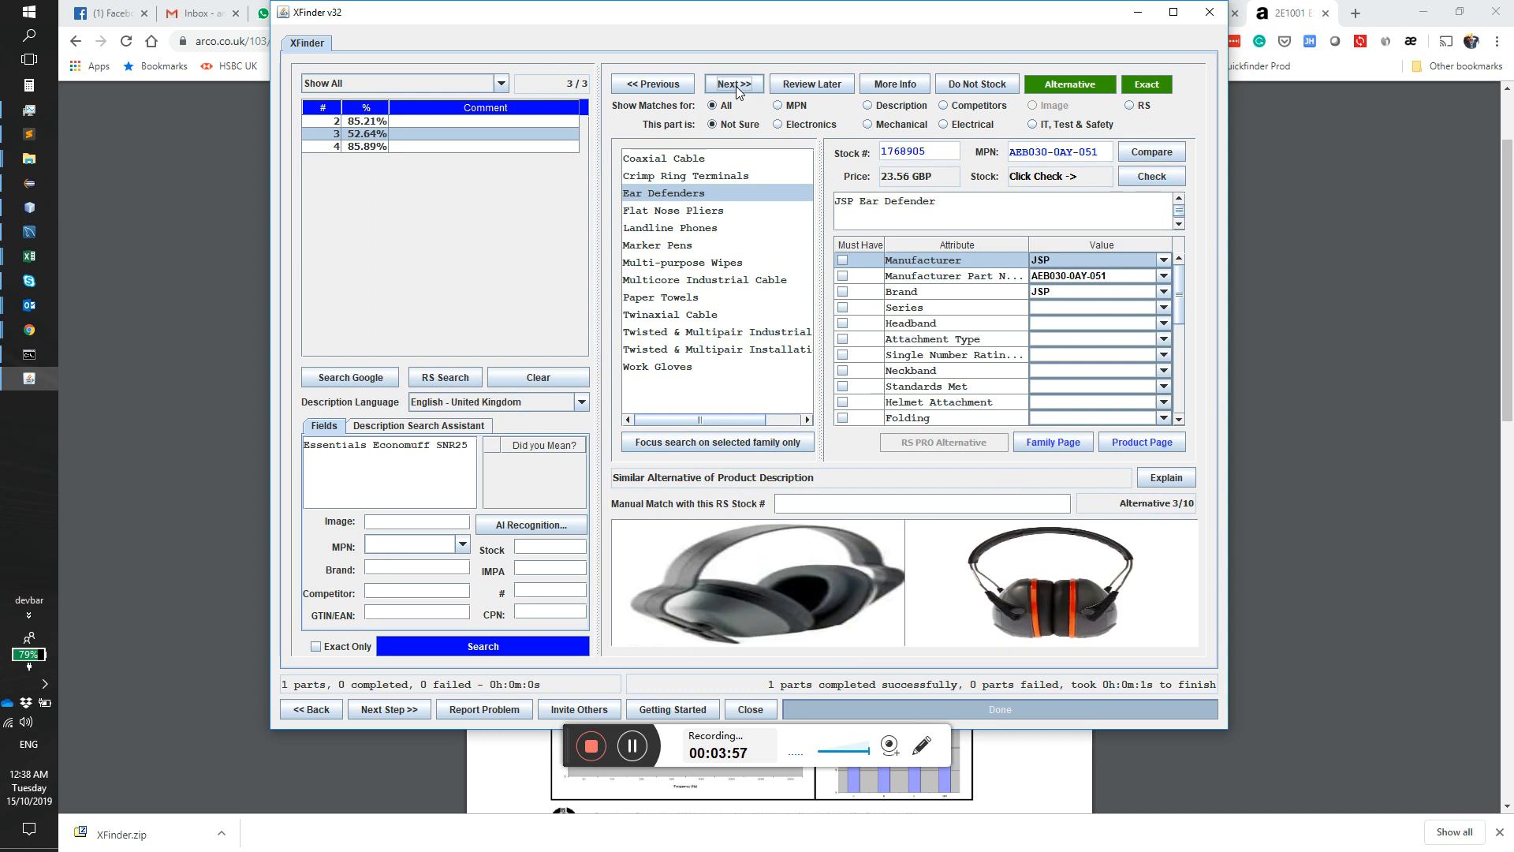
Step: Select part 4, the red heavy duty power connector plug, search the RS website for its description, and return to XFinder
click(349, 148)
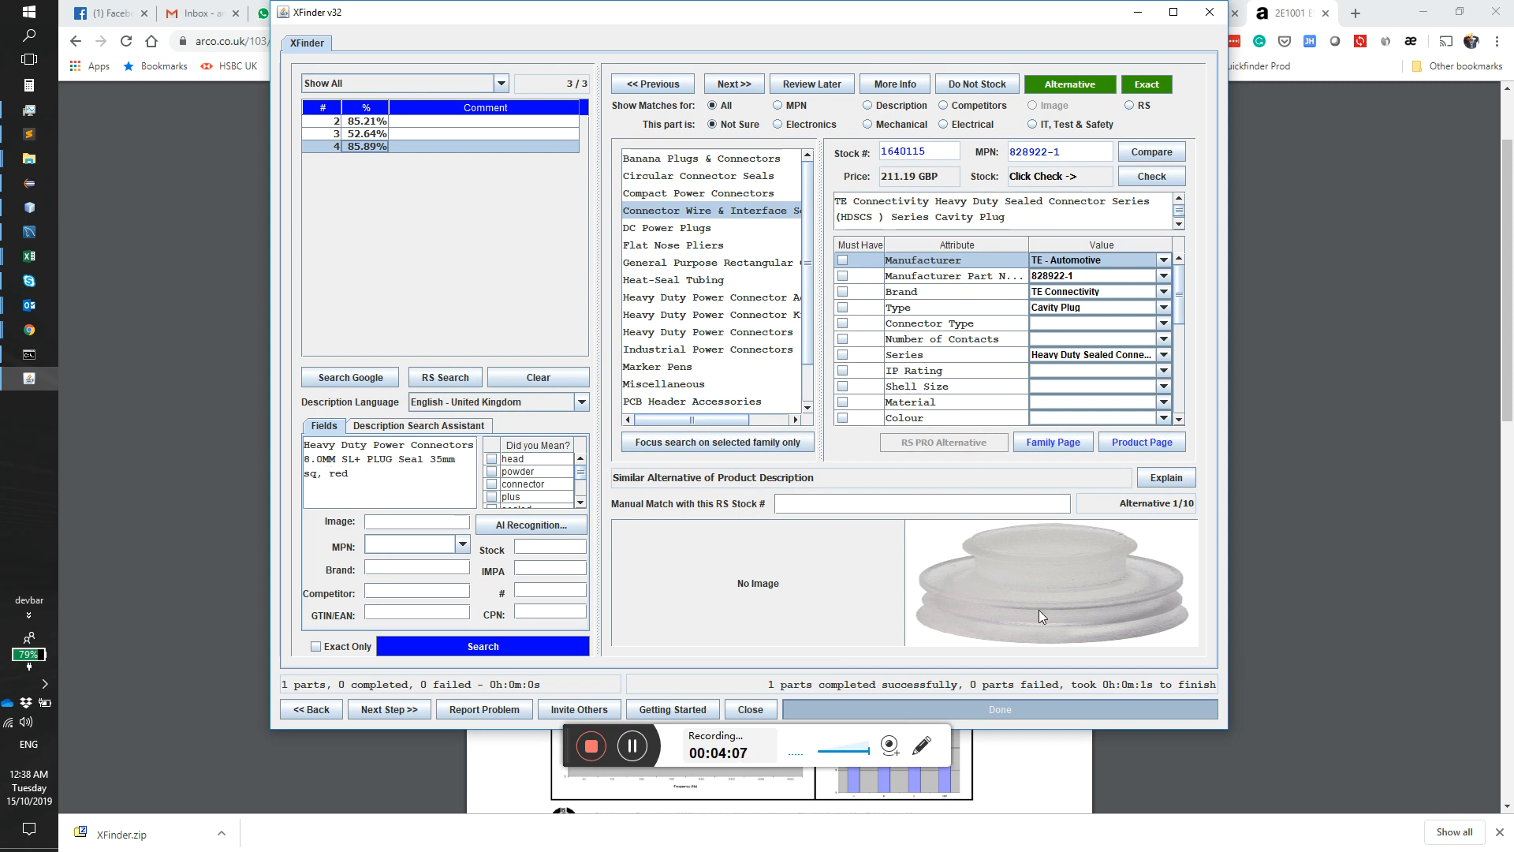
click(462, 377)
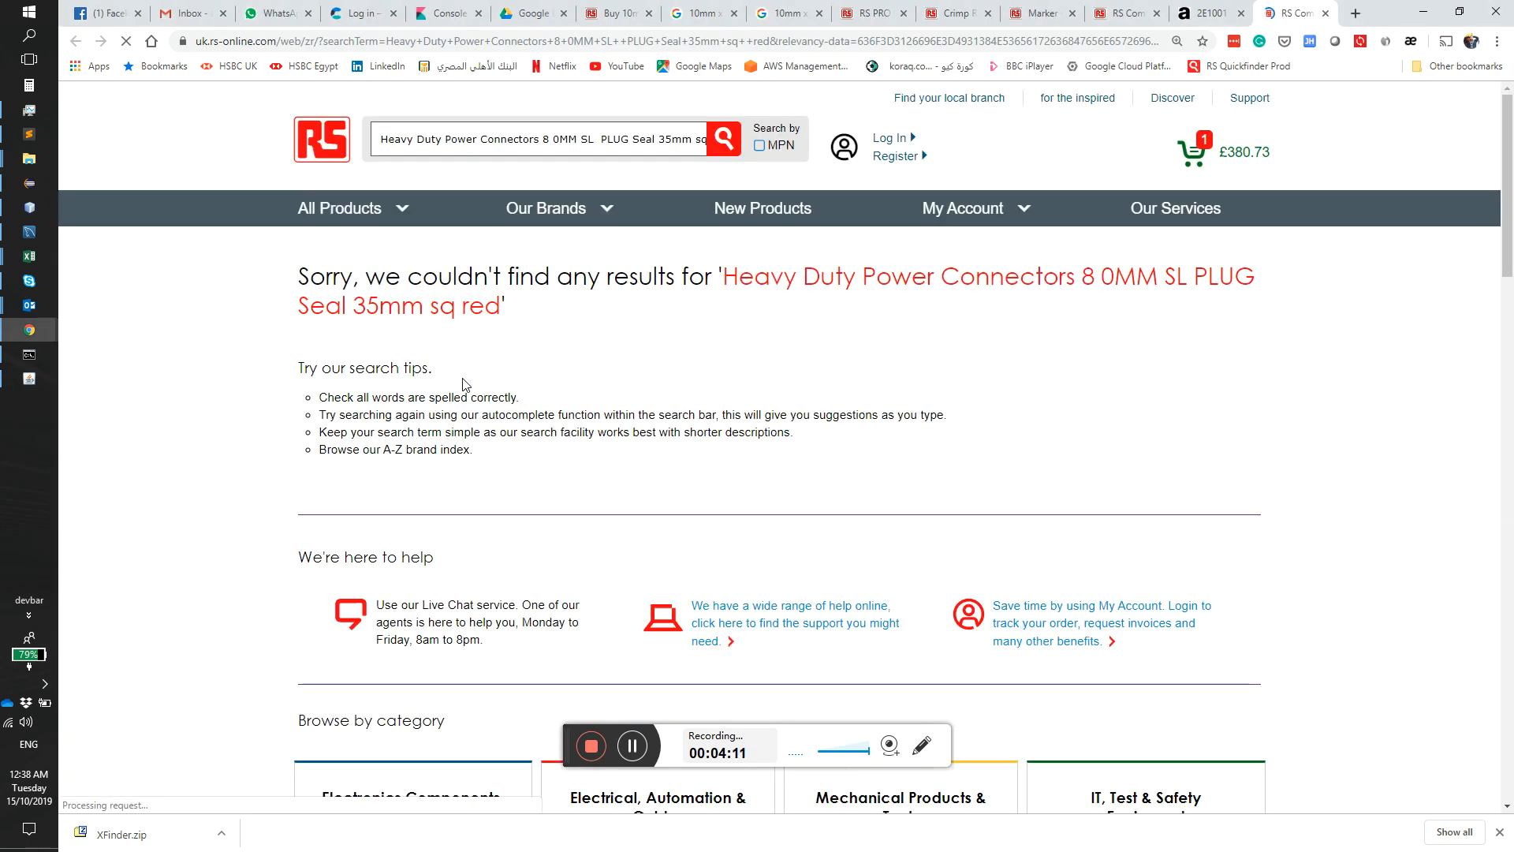
click(1424, 11)
Step: Search Google for the description of part 4 and skim the sponsored products and Mouser results
click(379, 379)
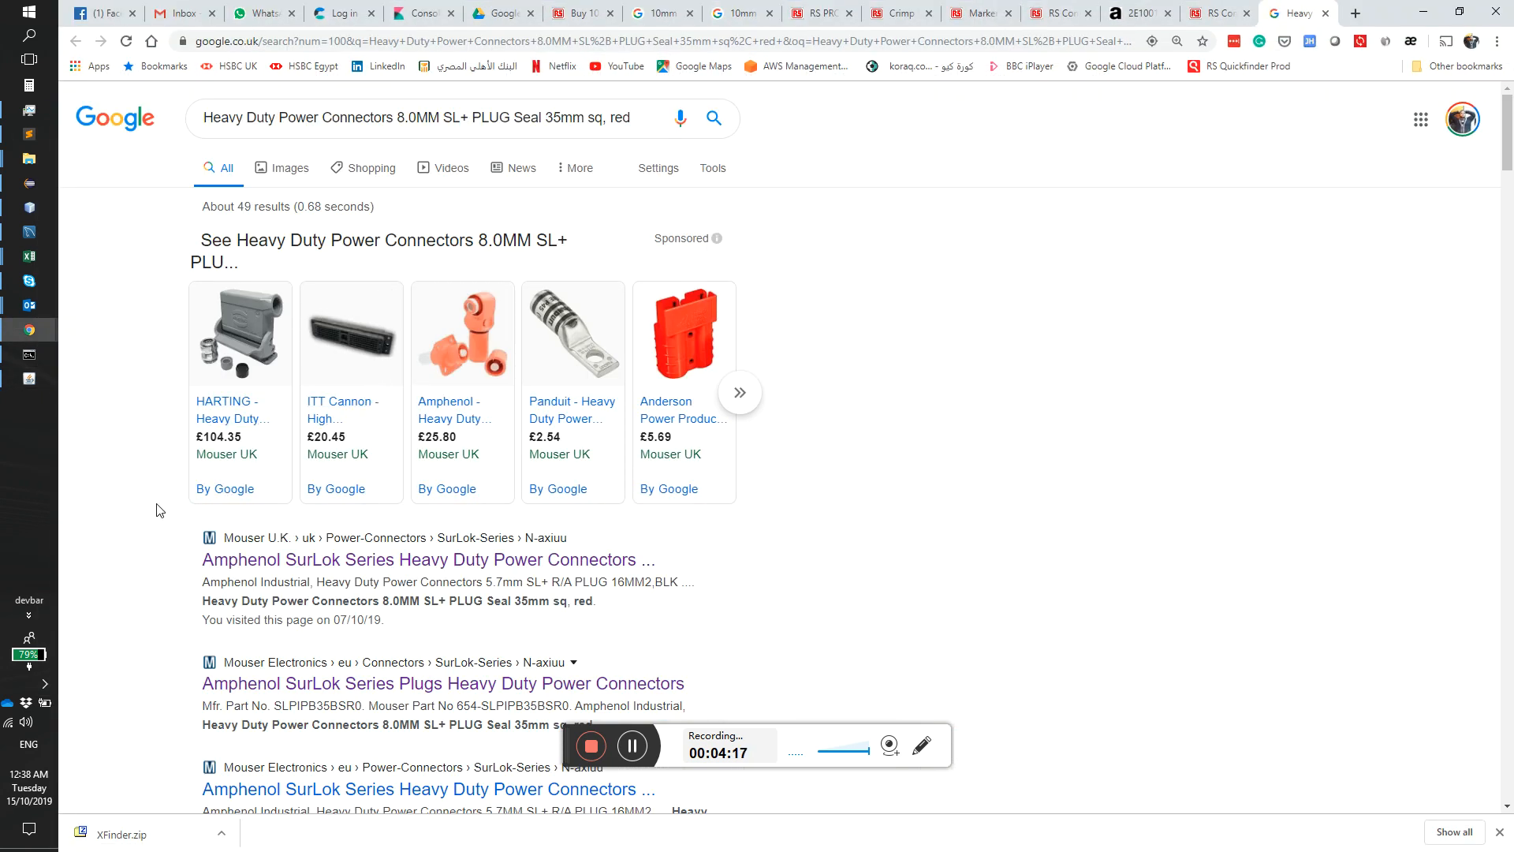
scroll(151, 517, down, 2)
scroll(151, 516, down, 2)
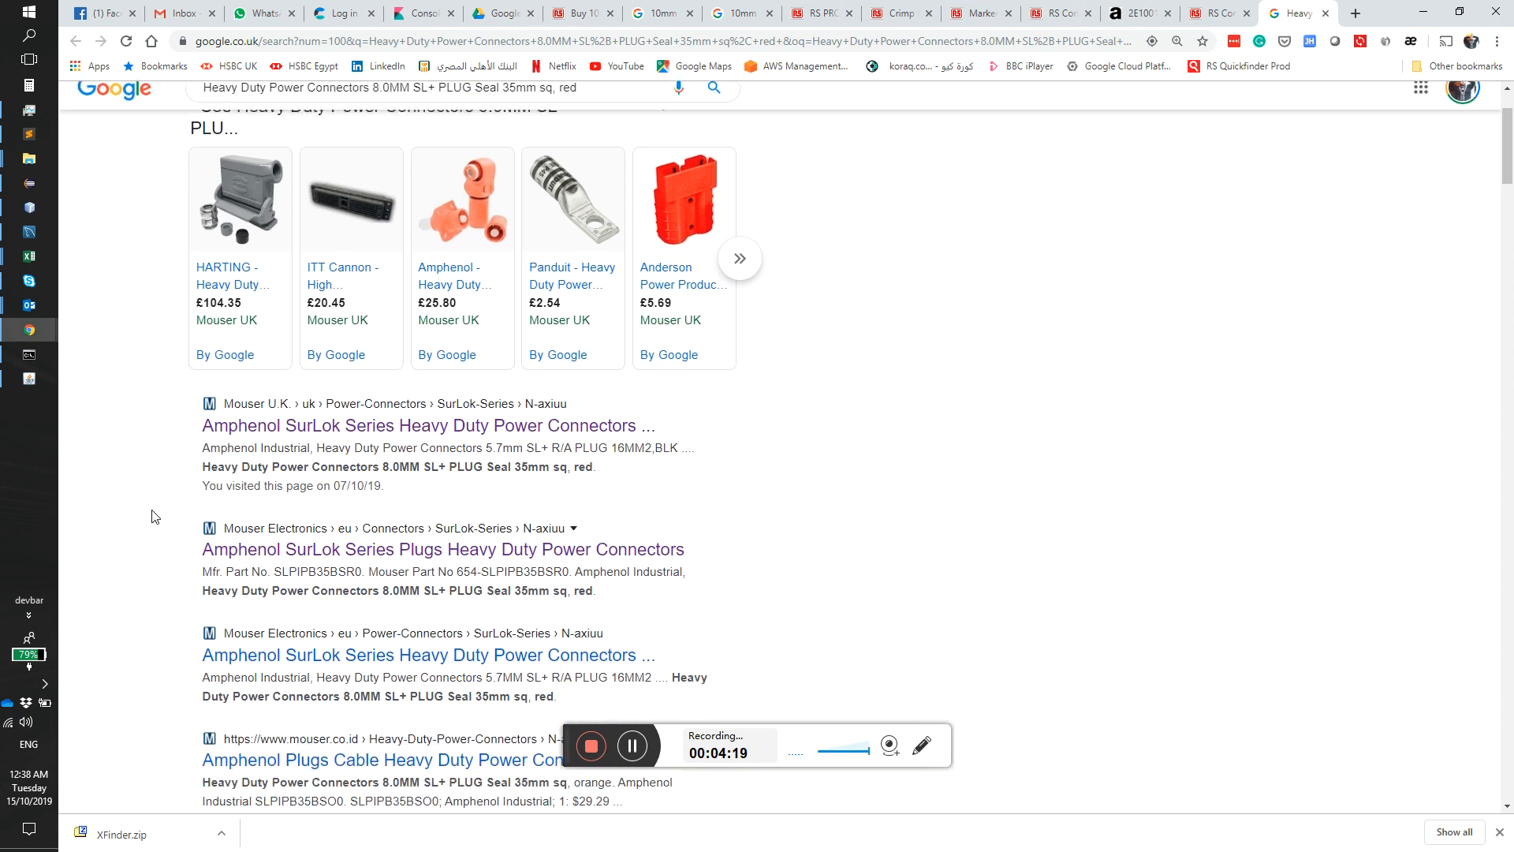
scroll(151, 516, down, 3)
scroll(149, 514, up, 5)
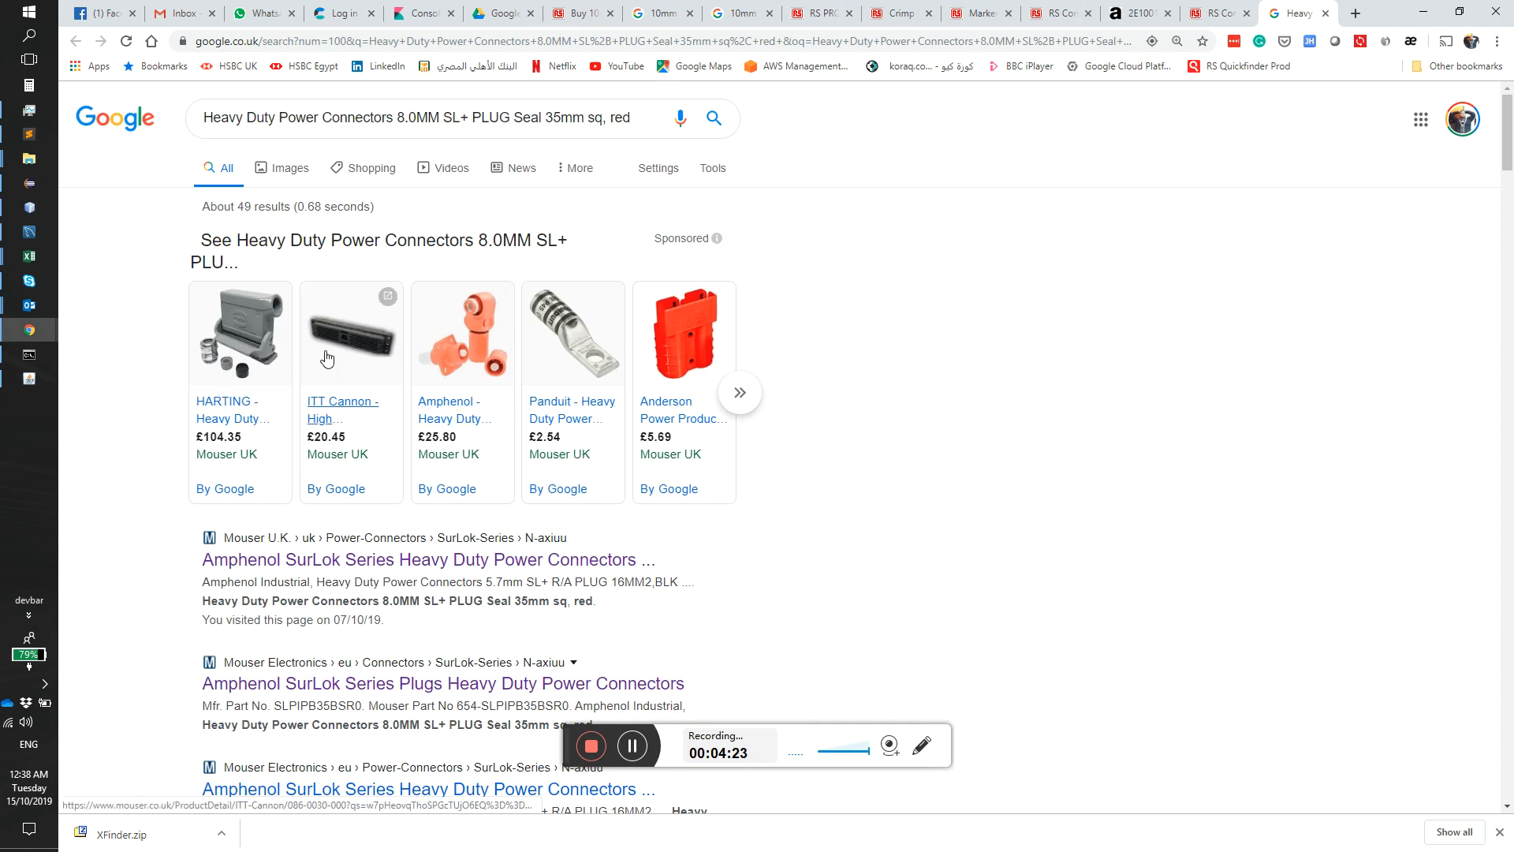
Step: Back in XFinder, choose the Heavy Duty Power Connectors family for part 4 and browse to the fourth alternative
click(19, 386)
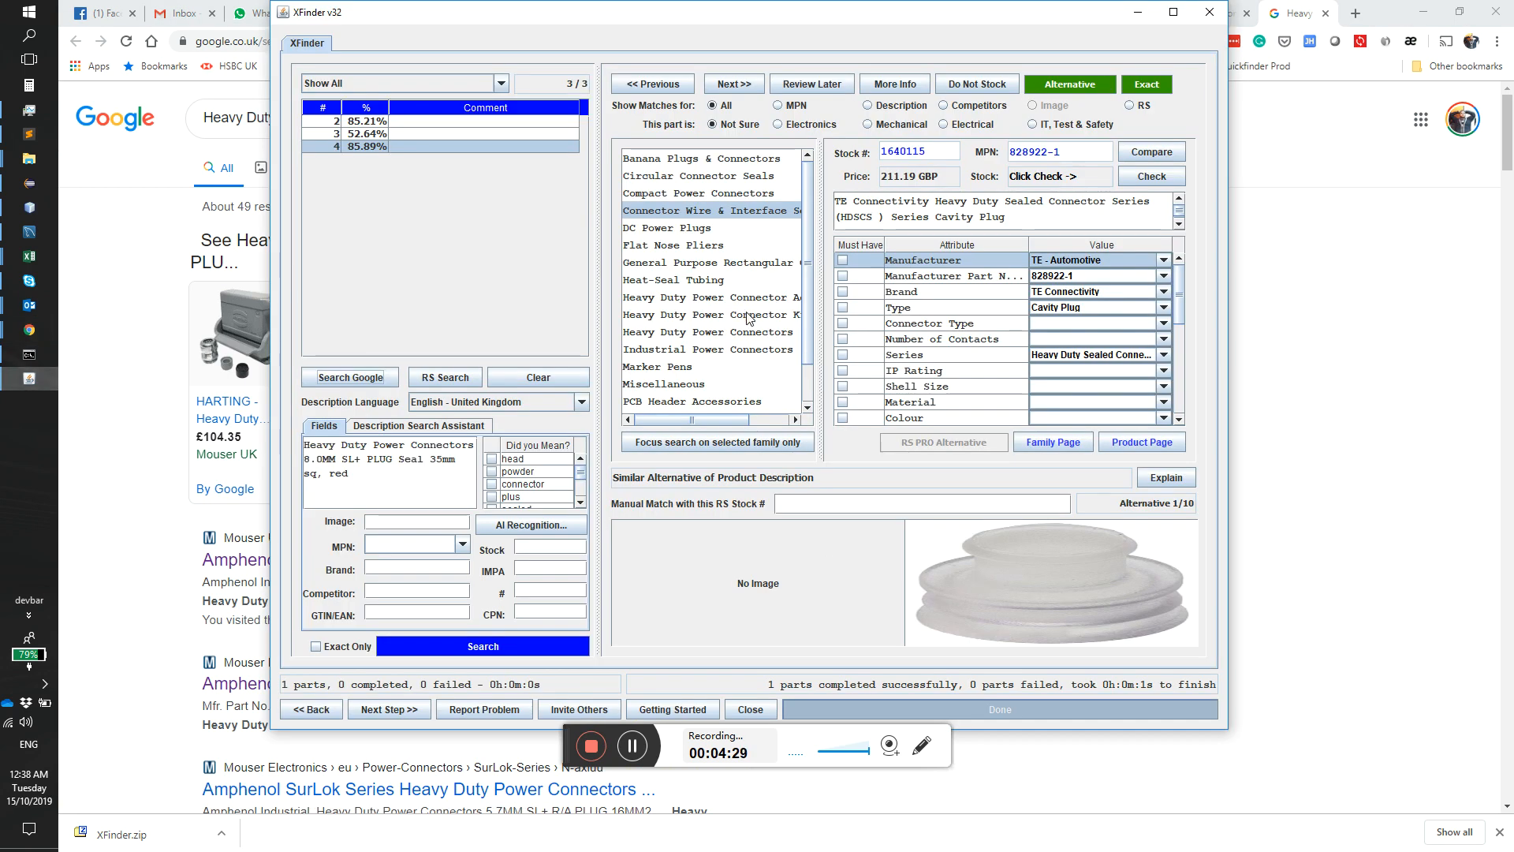
click(708, 332)
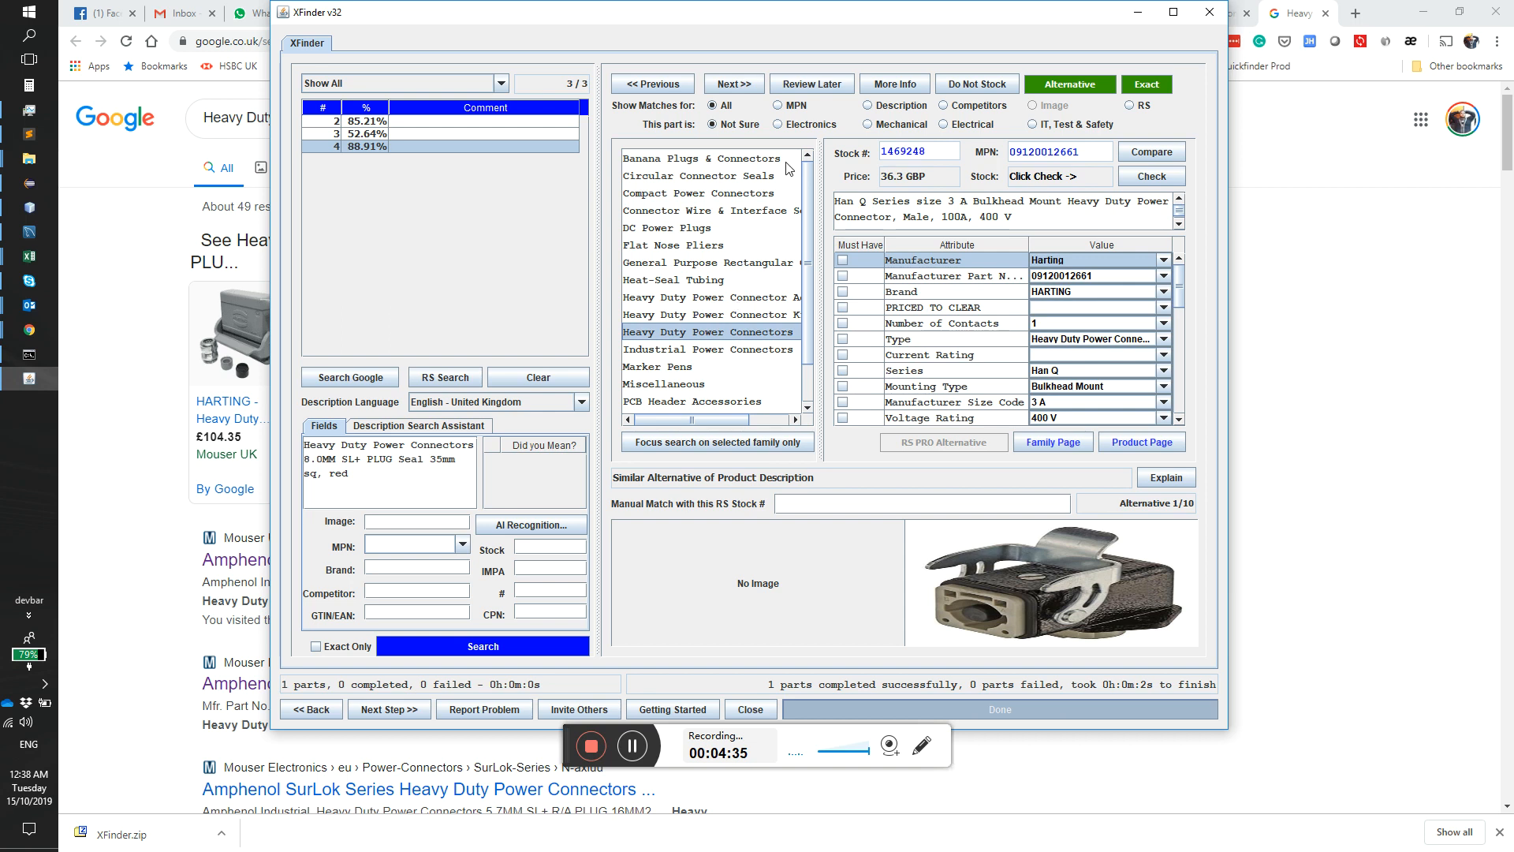
click(734, 84)
click(733, 85)
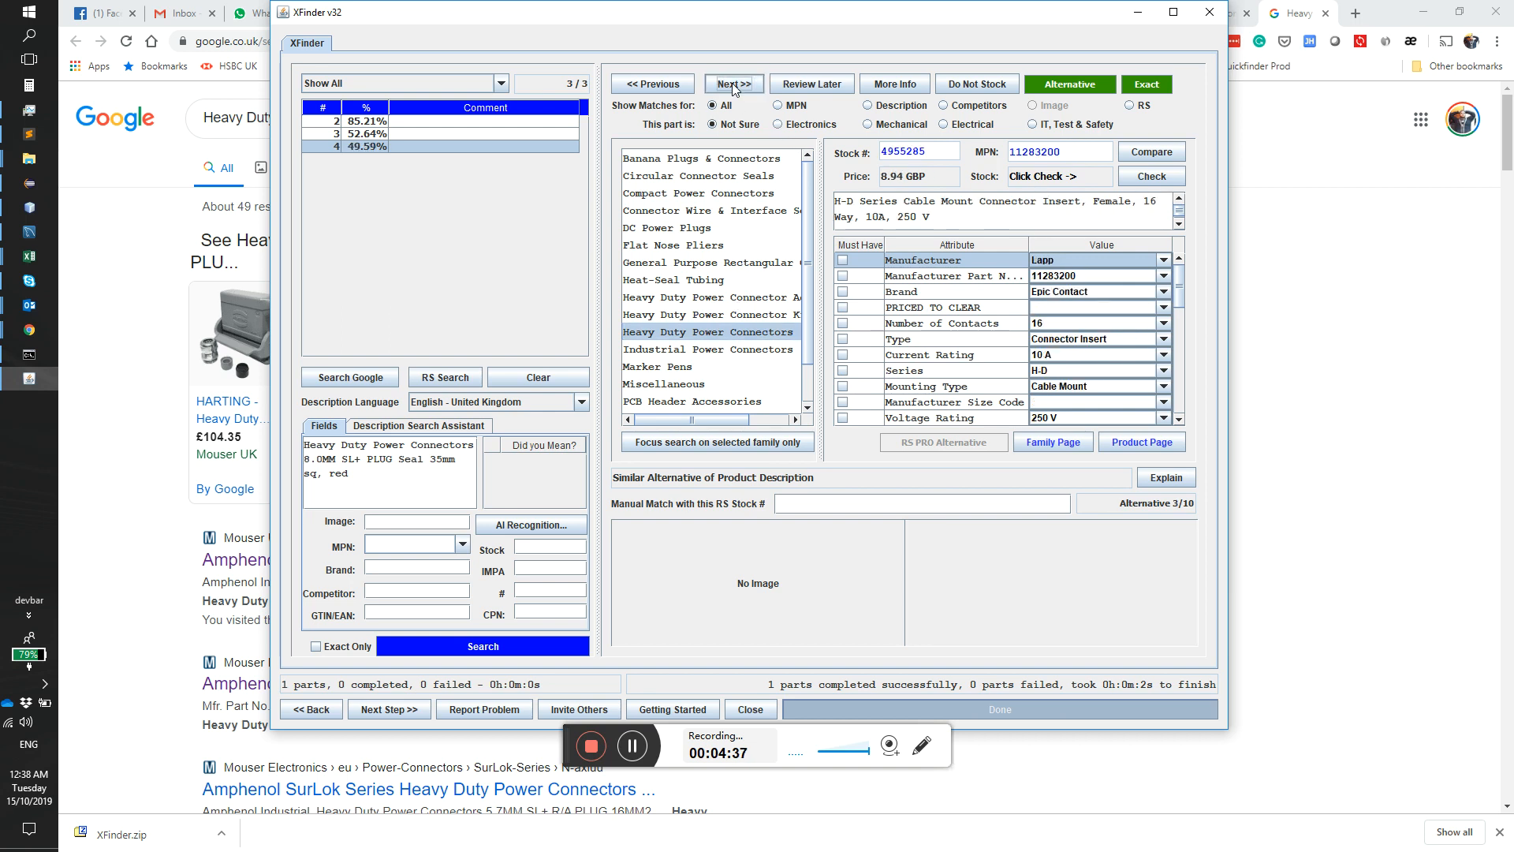
click(729, 85)
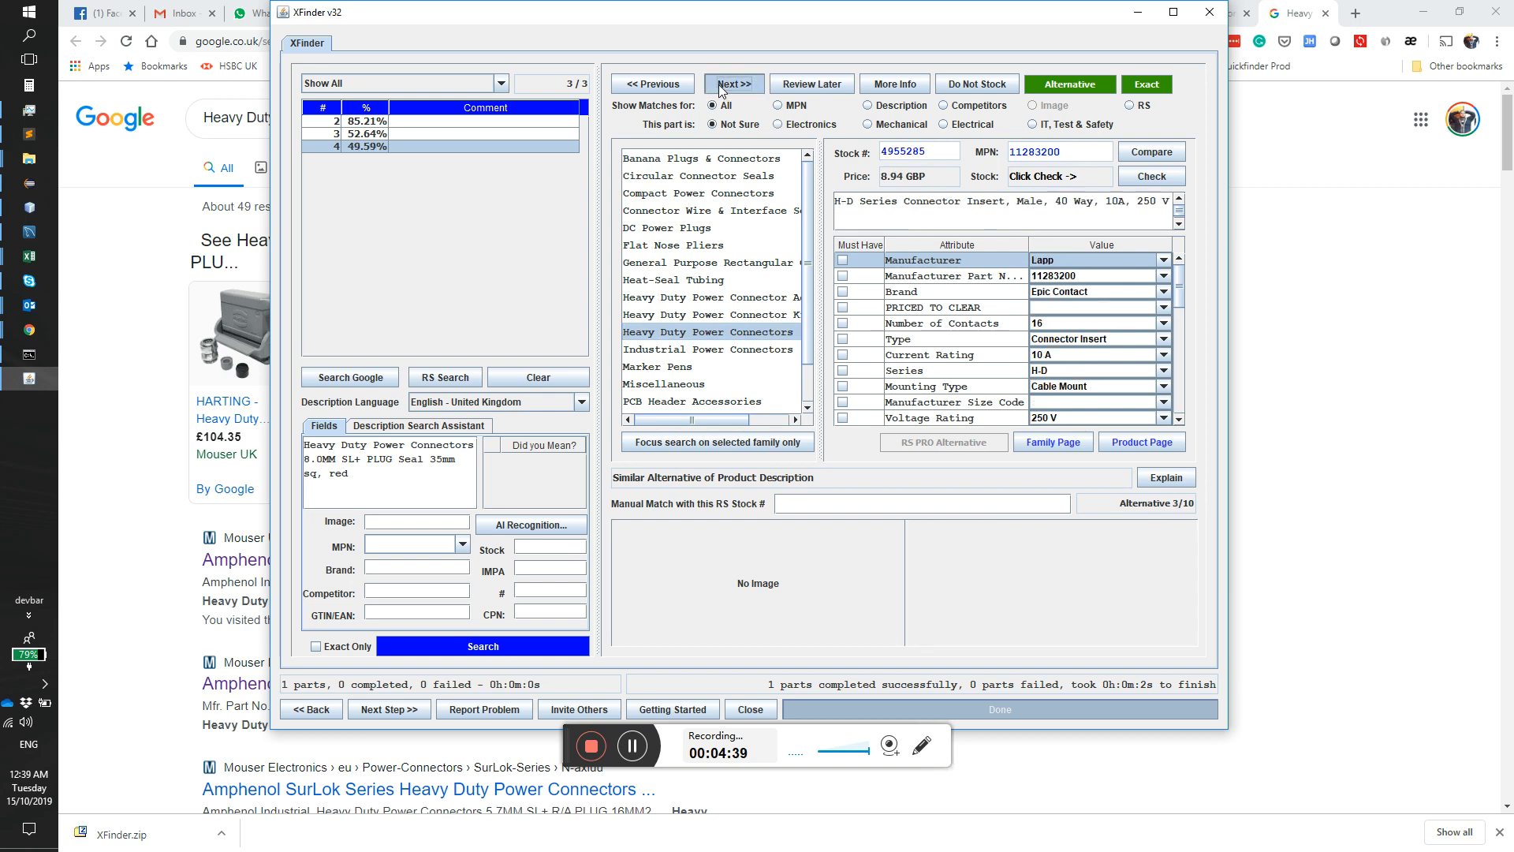
Step: Open the Mouser UK result for Amphenol SurLok Series Heavy Duty Power Connectors and check its listings against the part description in XFinder
click(134, 386)
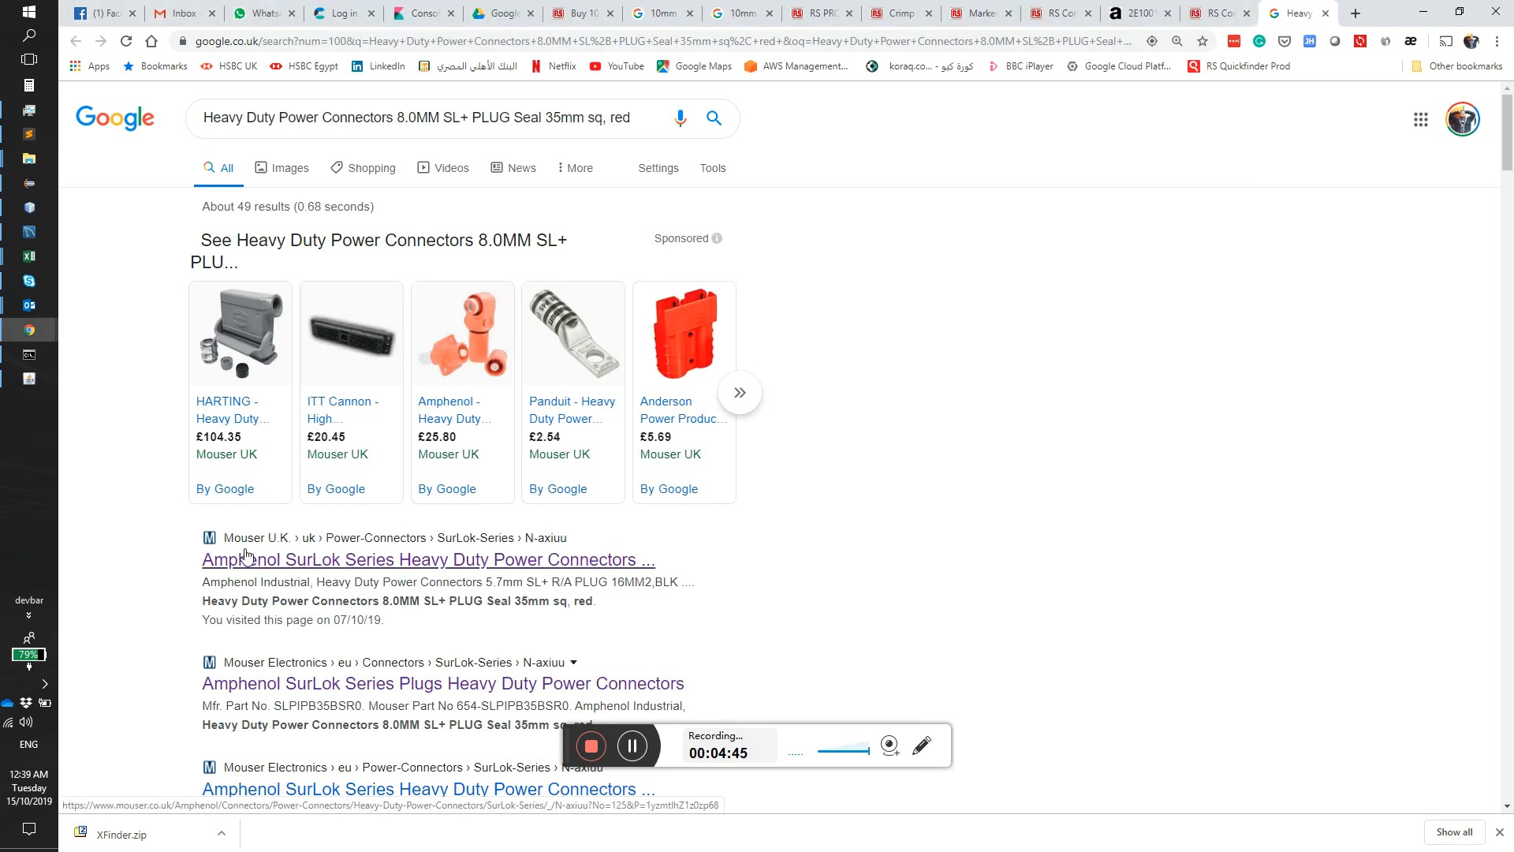
click(262, 570)
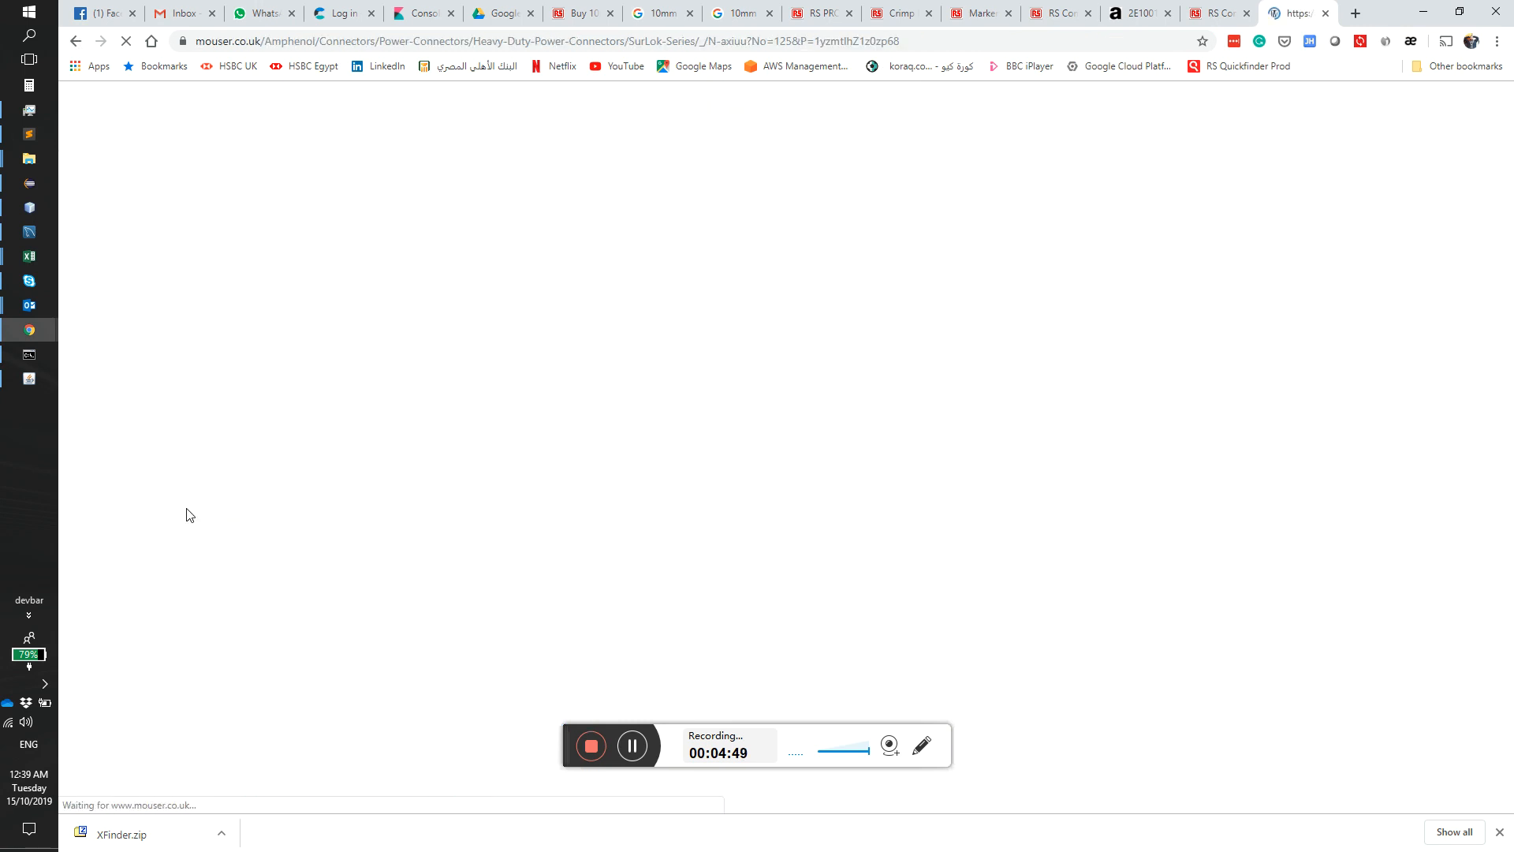
scroll(450, 399, down, 8)
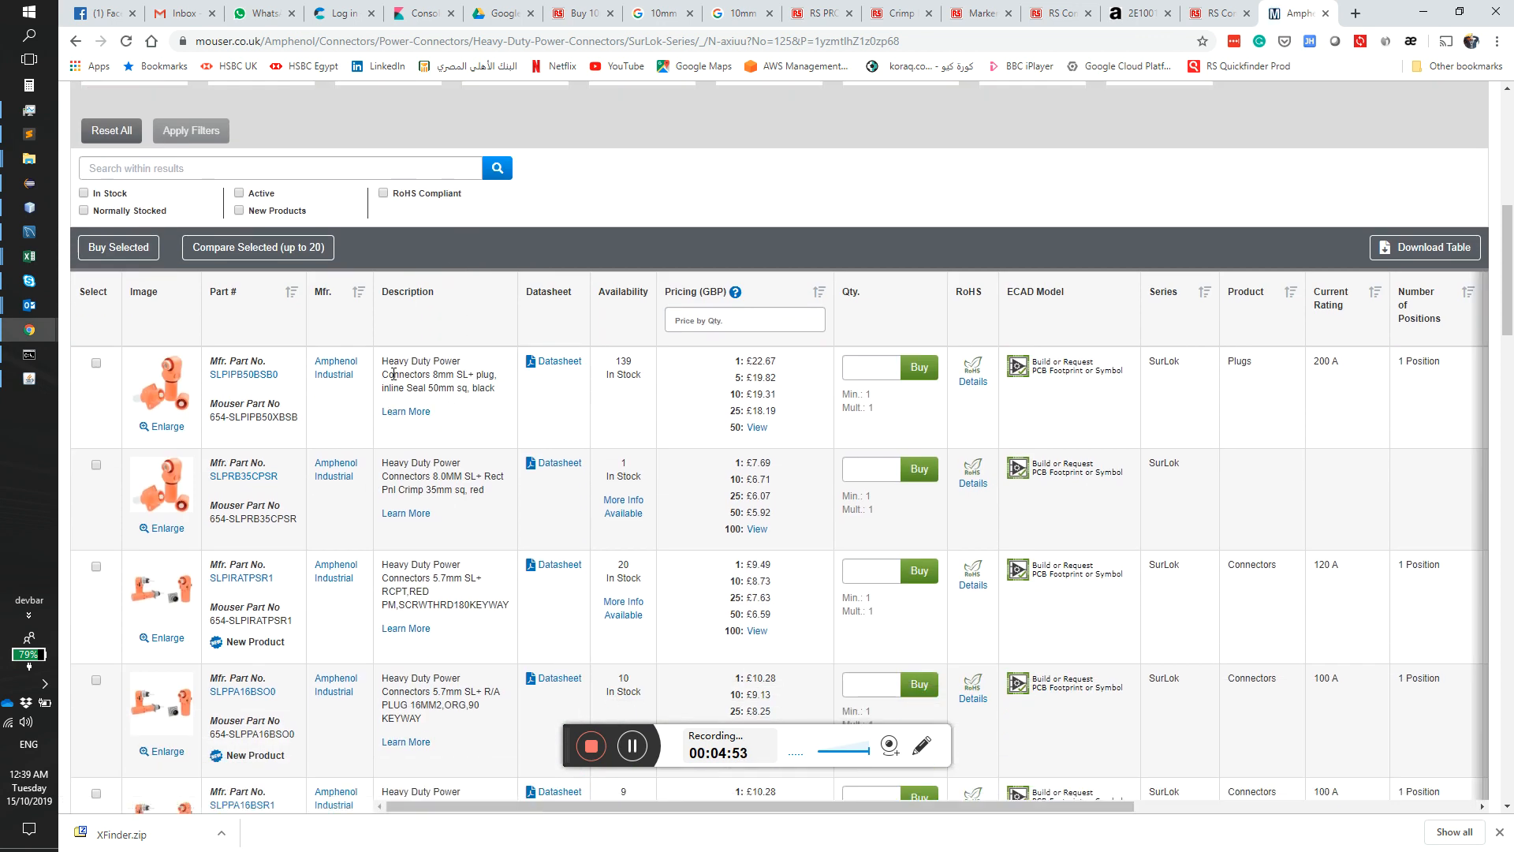
click(16, 380)
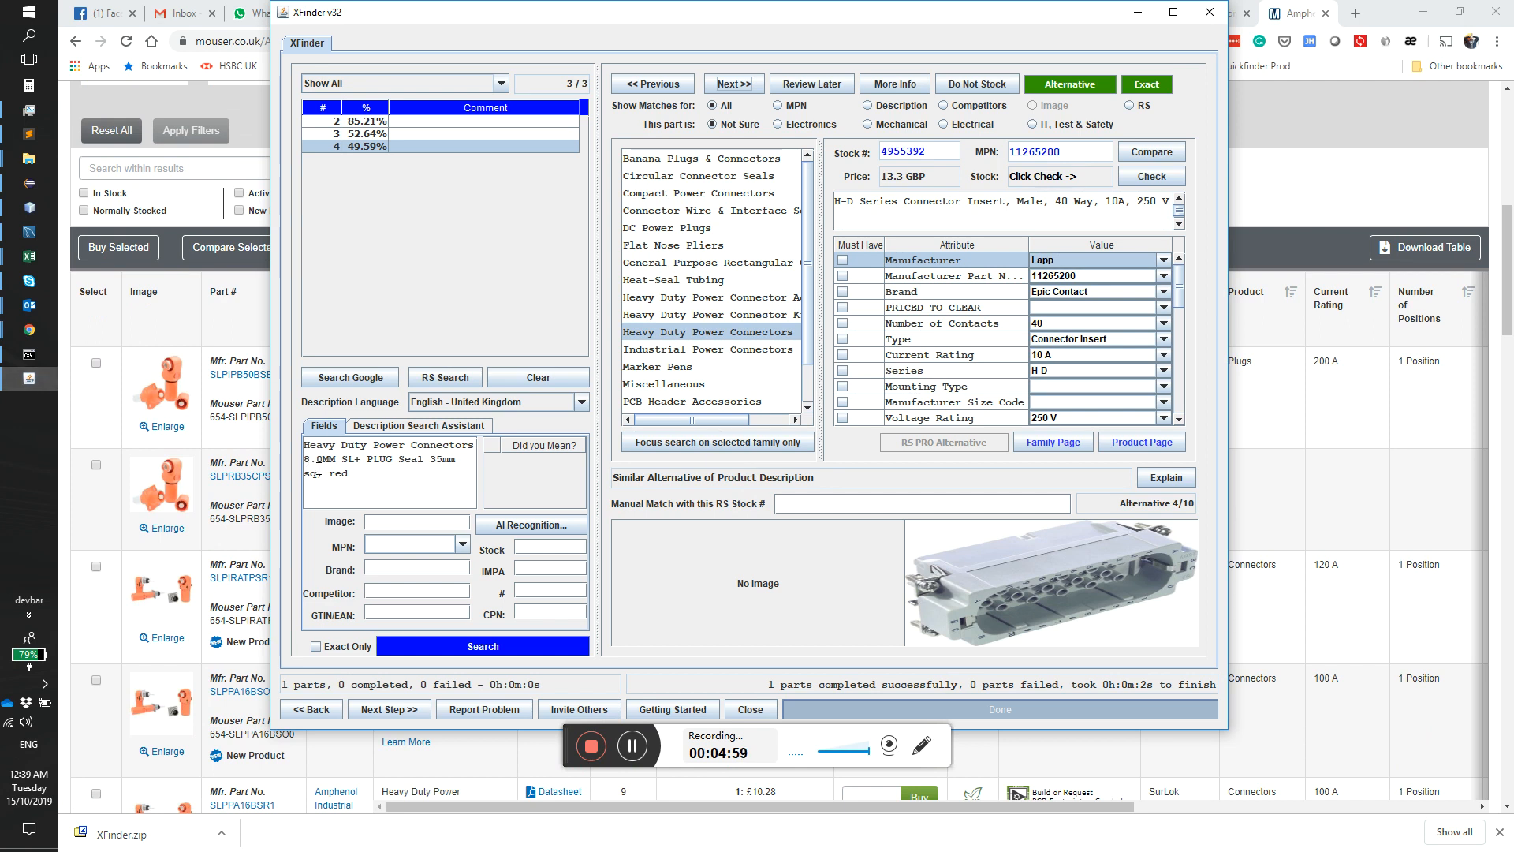
click(68, 355)
scroll(71, 355, down, 3)
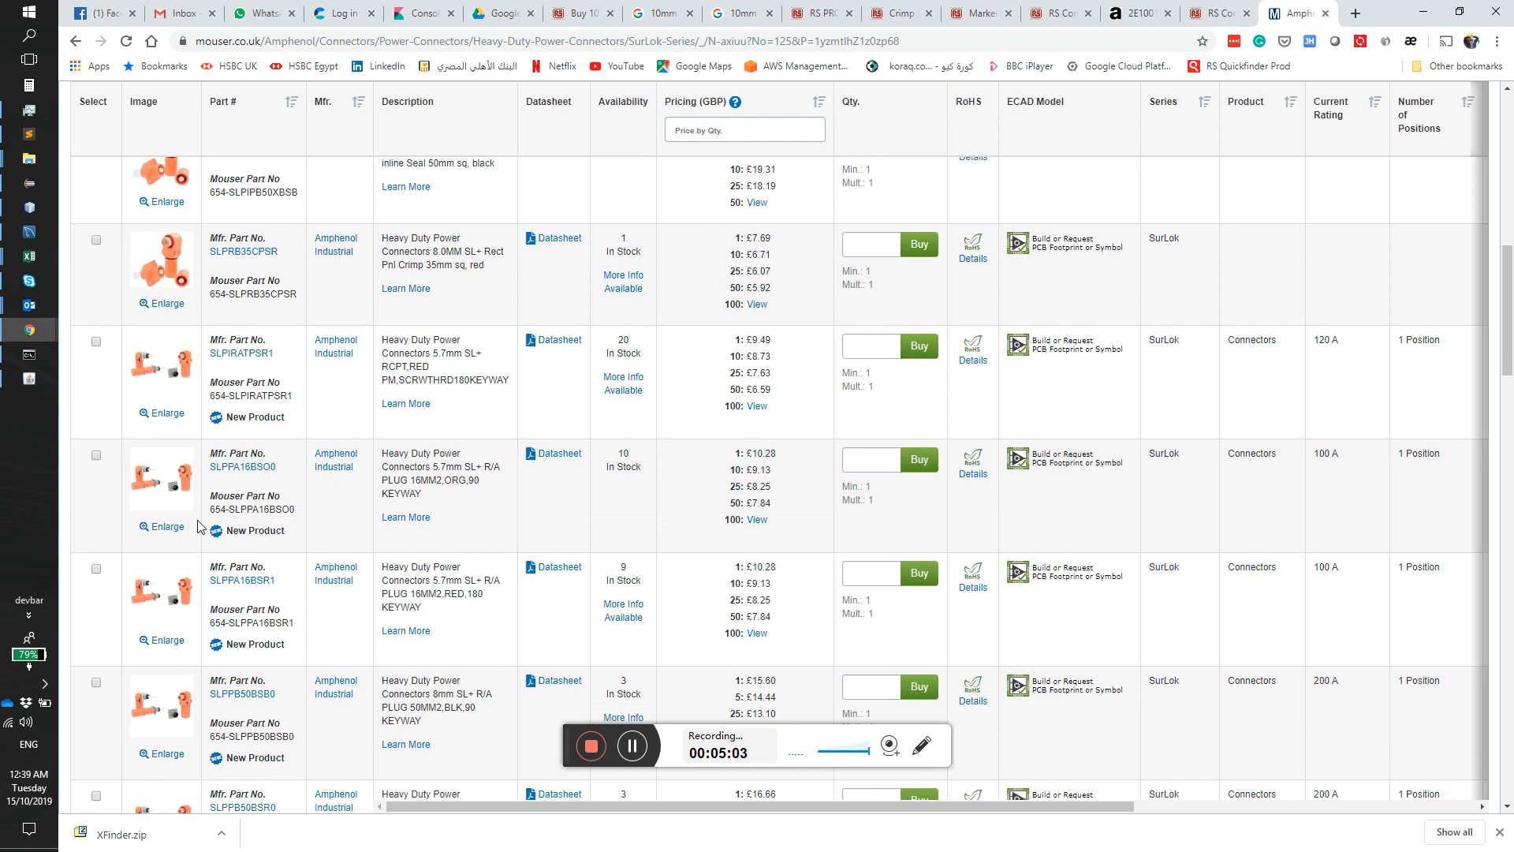
scroll(180, 695, down, 12)
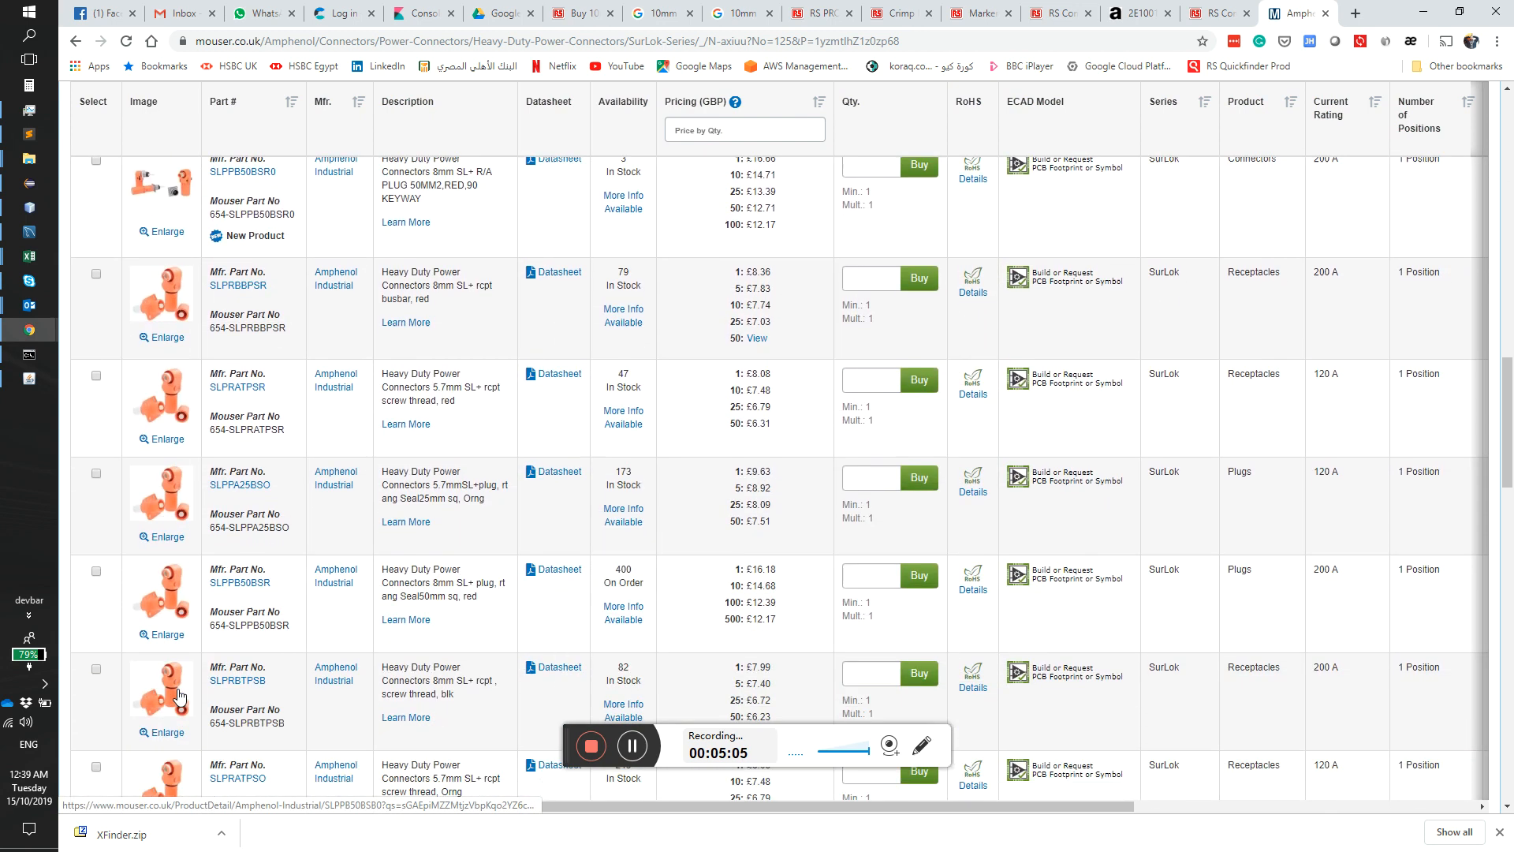
scroll(180, 530, up, 4)
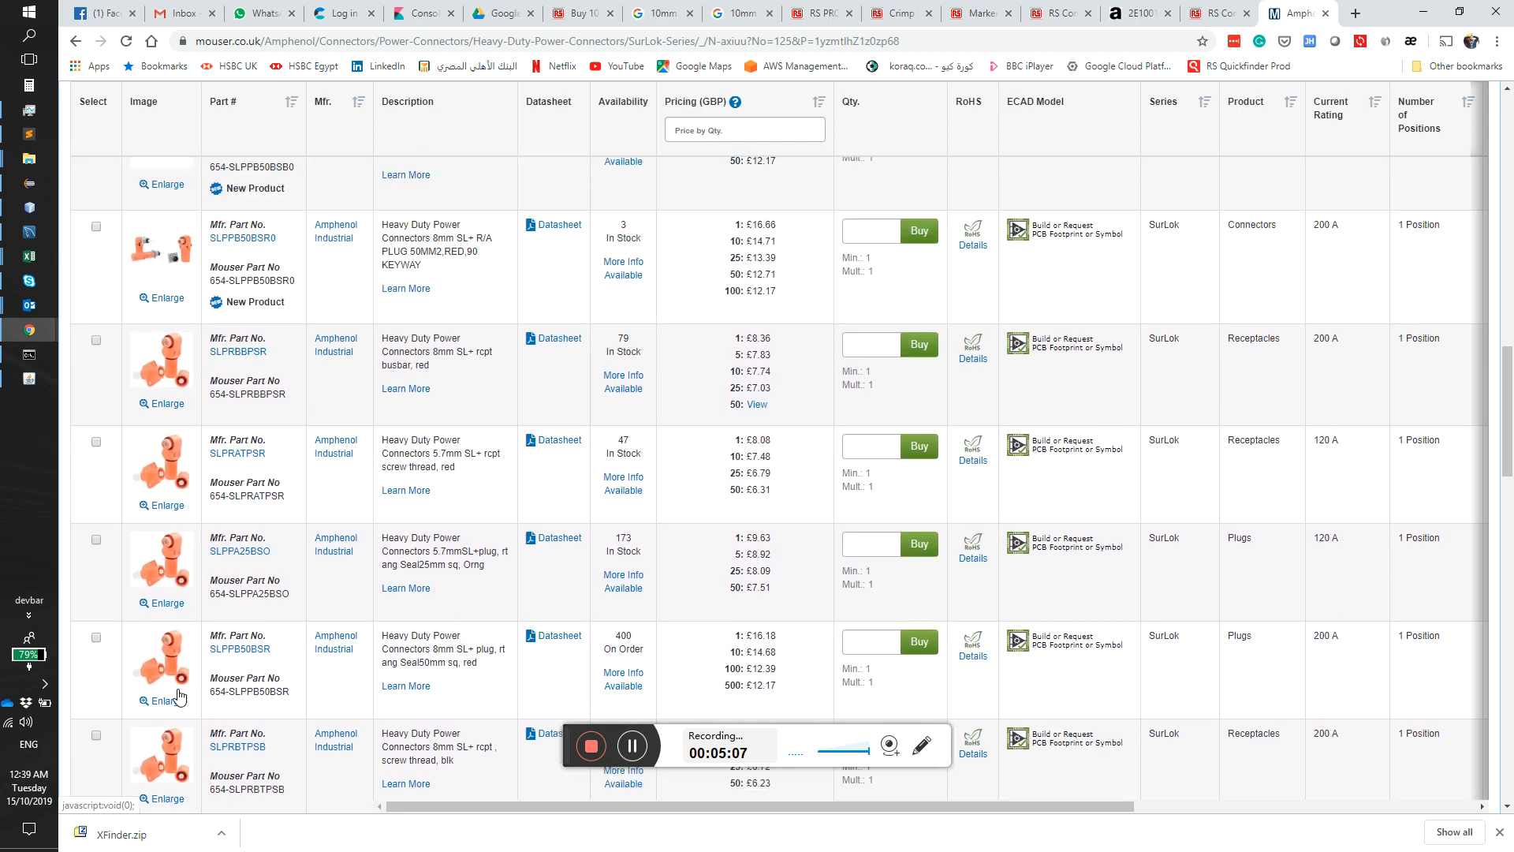
Step: Enlarge the orange Amphenol SLPRBBPSR connector photo on Mouser, capture it as the part image, and switch to XFinder
click(170, 483)
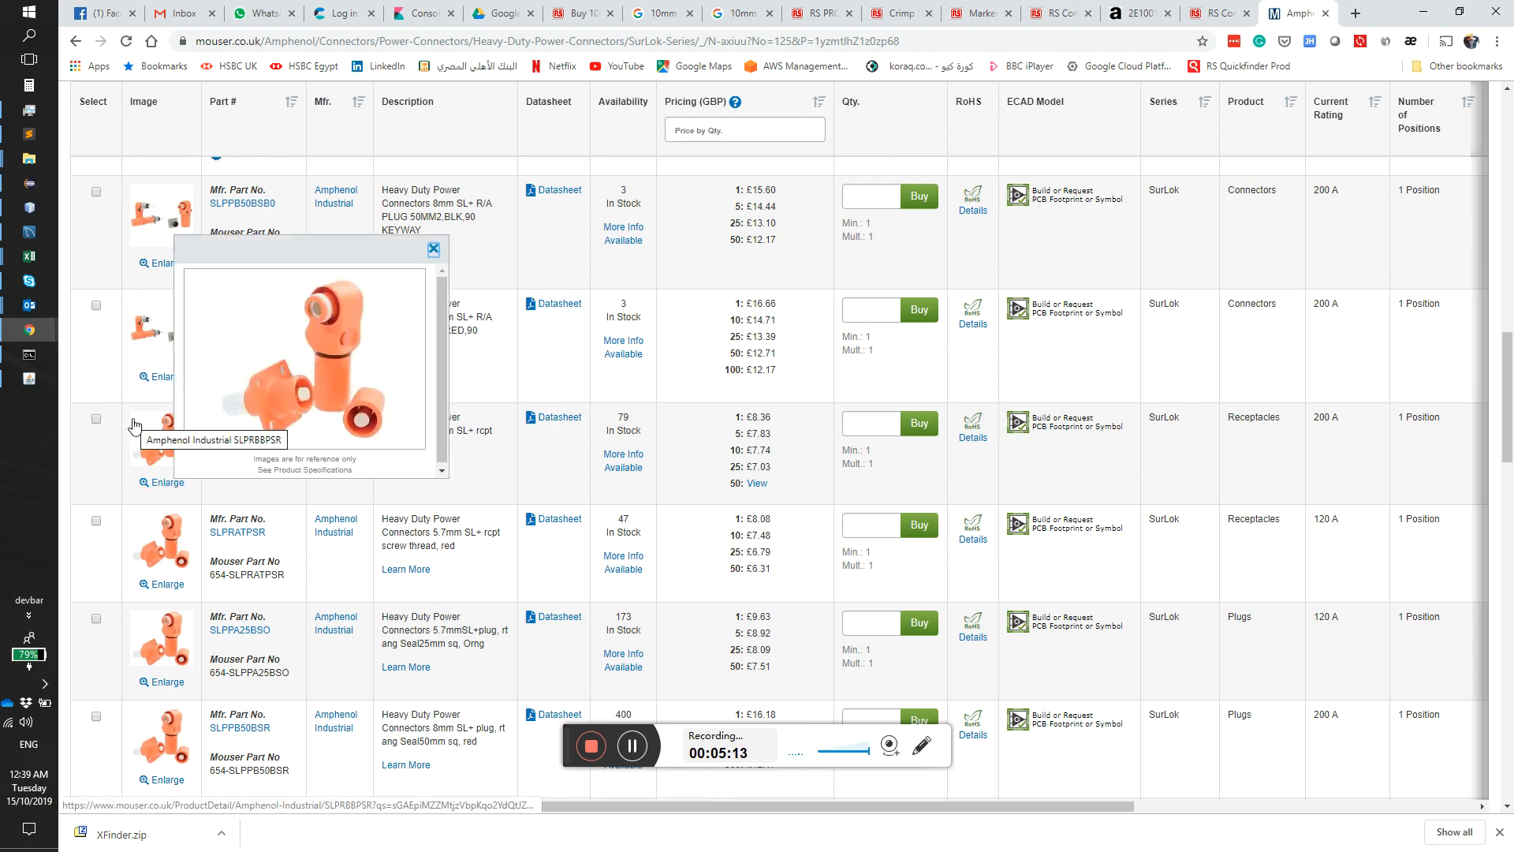
key(Print)
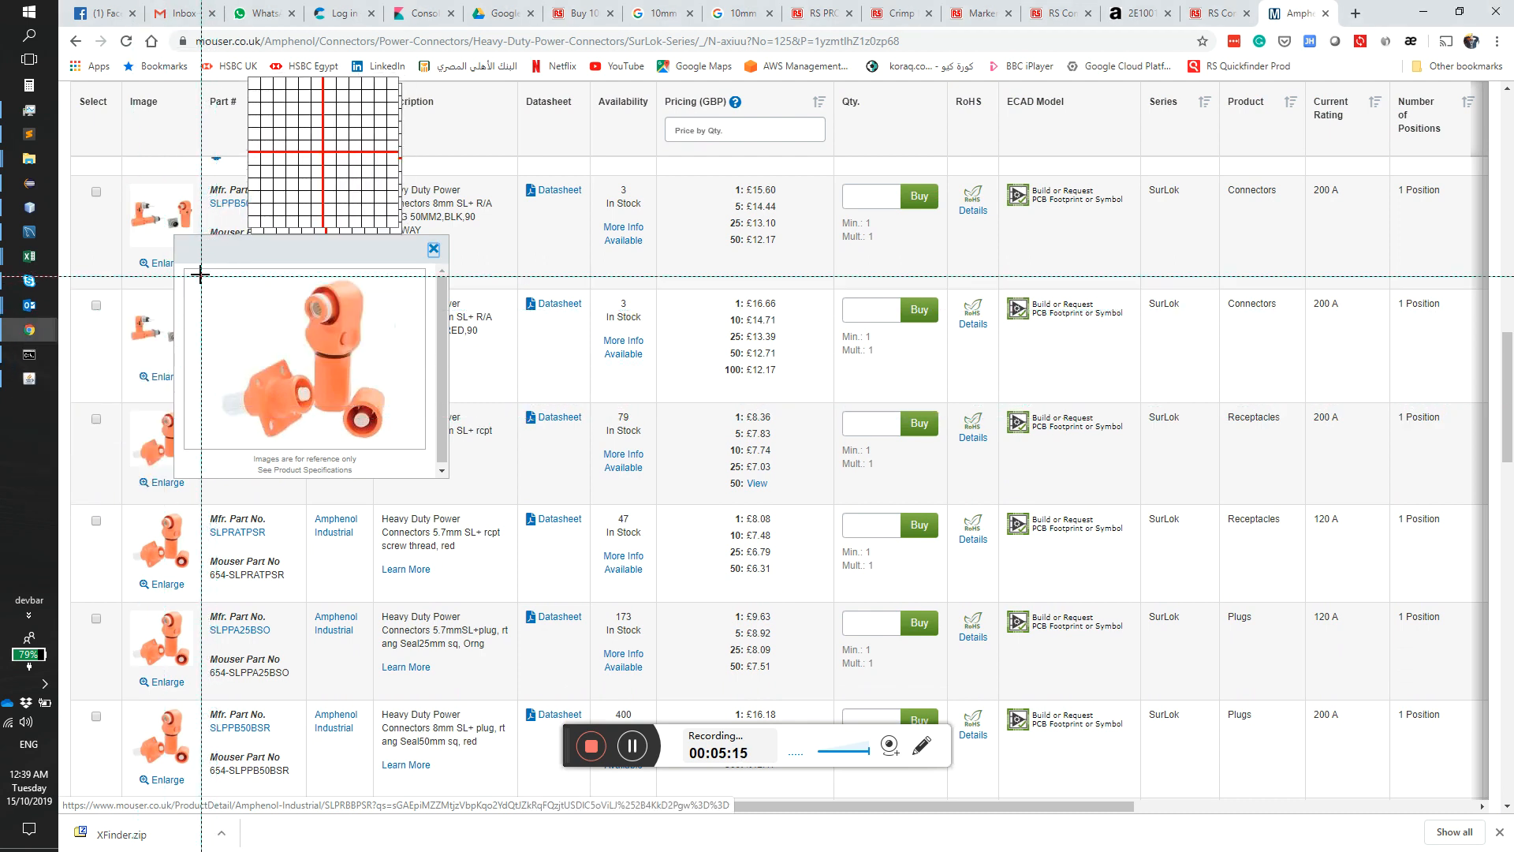
drag(199, 274, 408, 444)
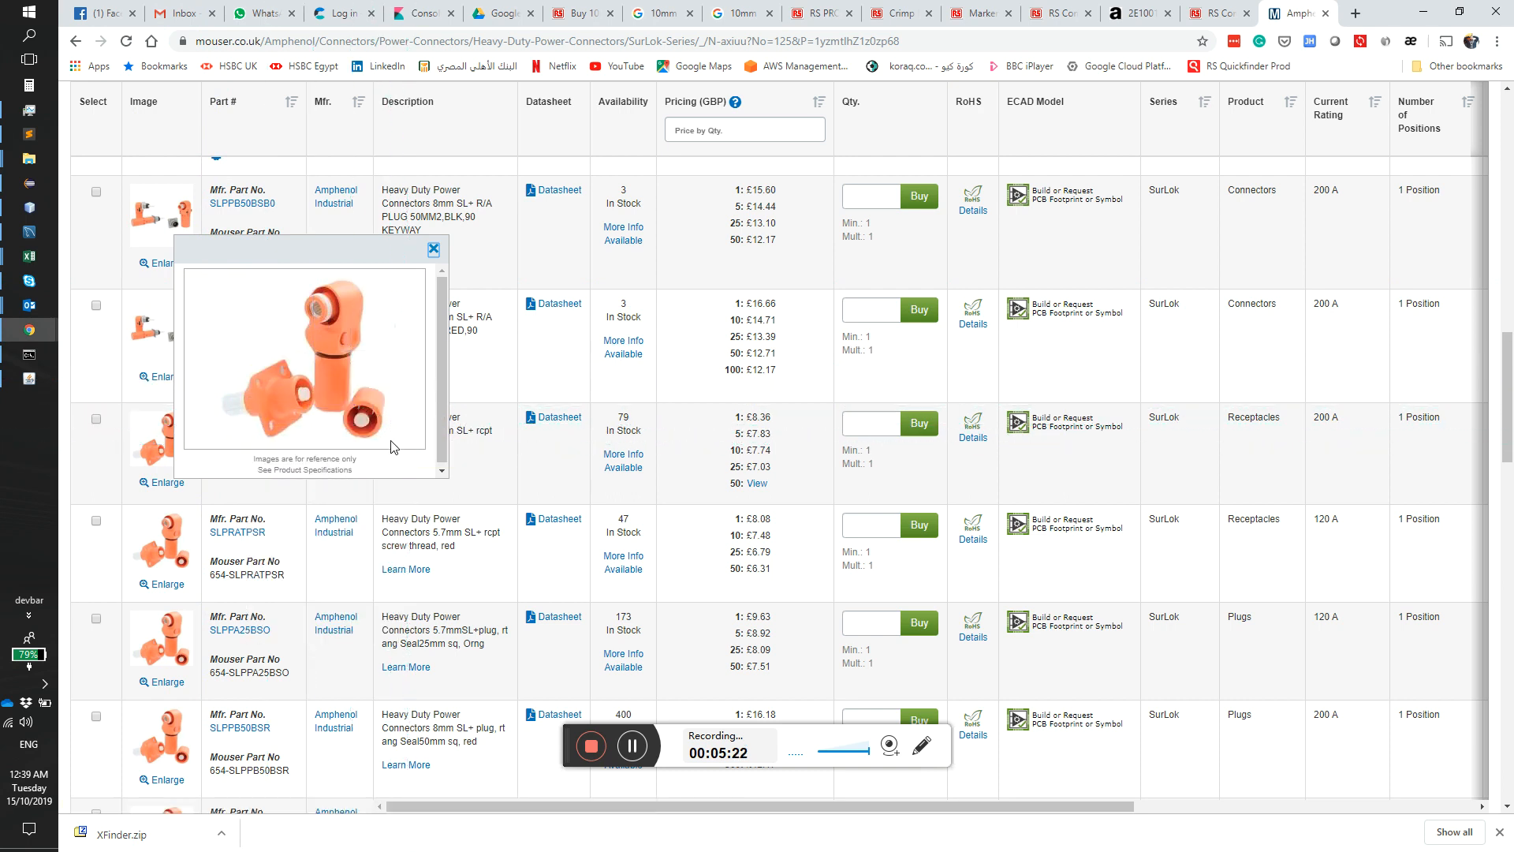
click(26, 382)
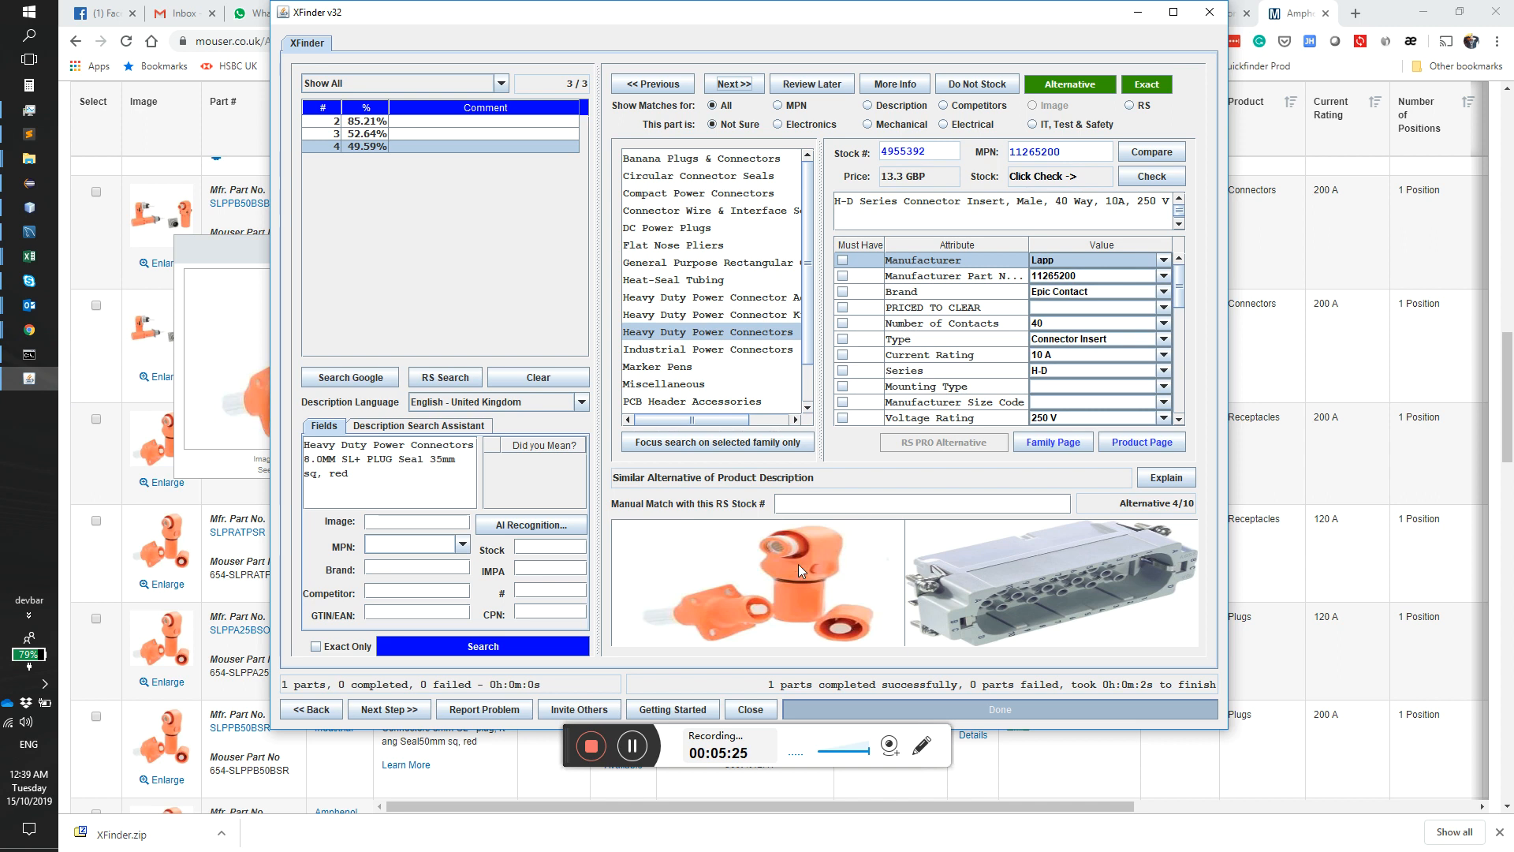
Step: Run AI recognition on part 4's connector image, compare the suggested families with the description, and accept Electric Vehicle Connectors
click(517, 520)
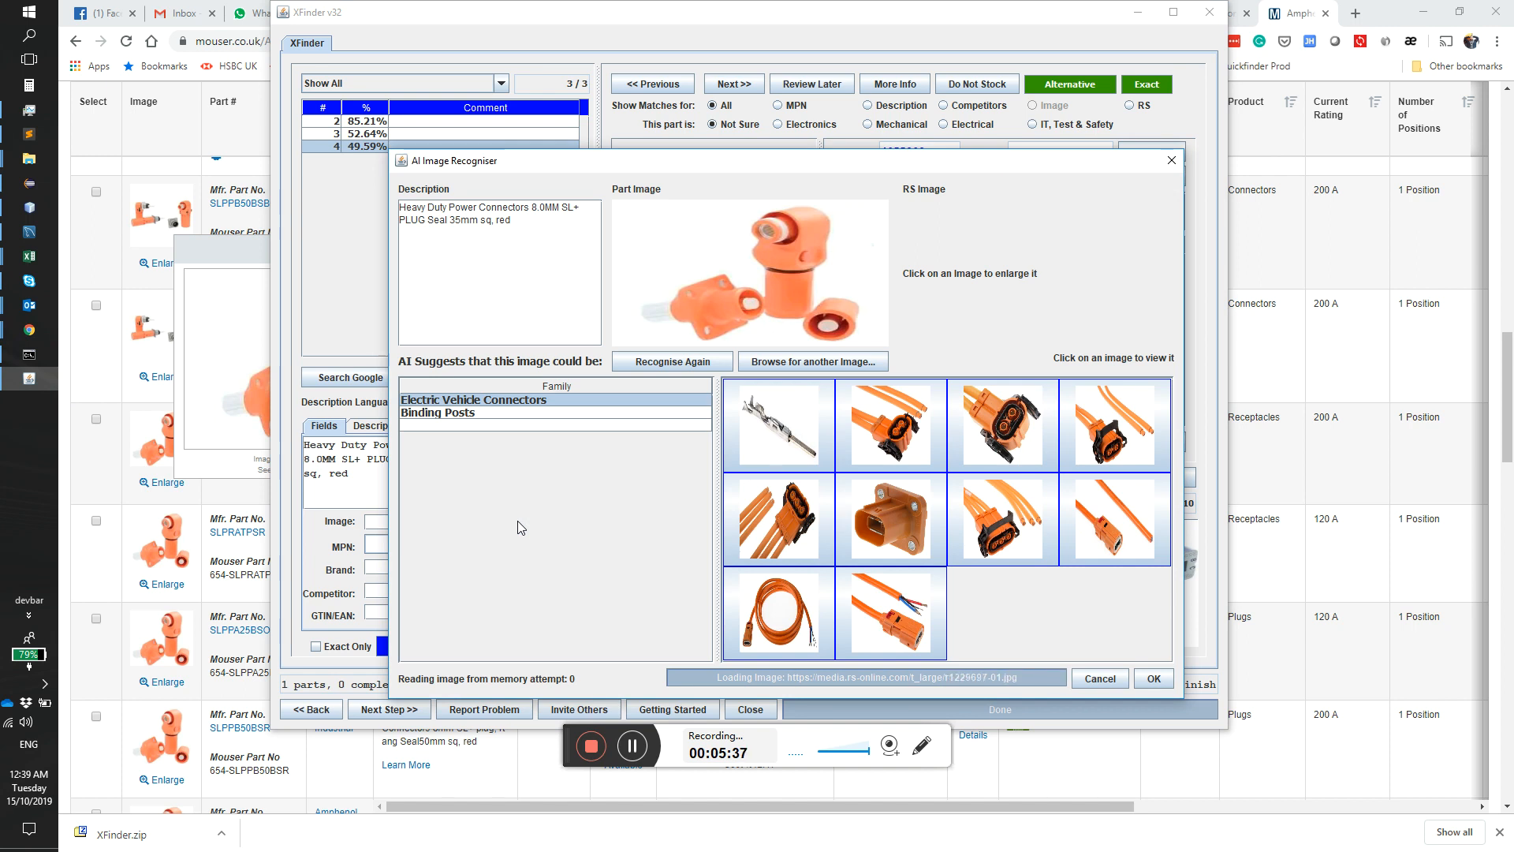
click(466, 418)
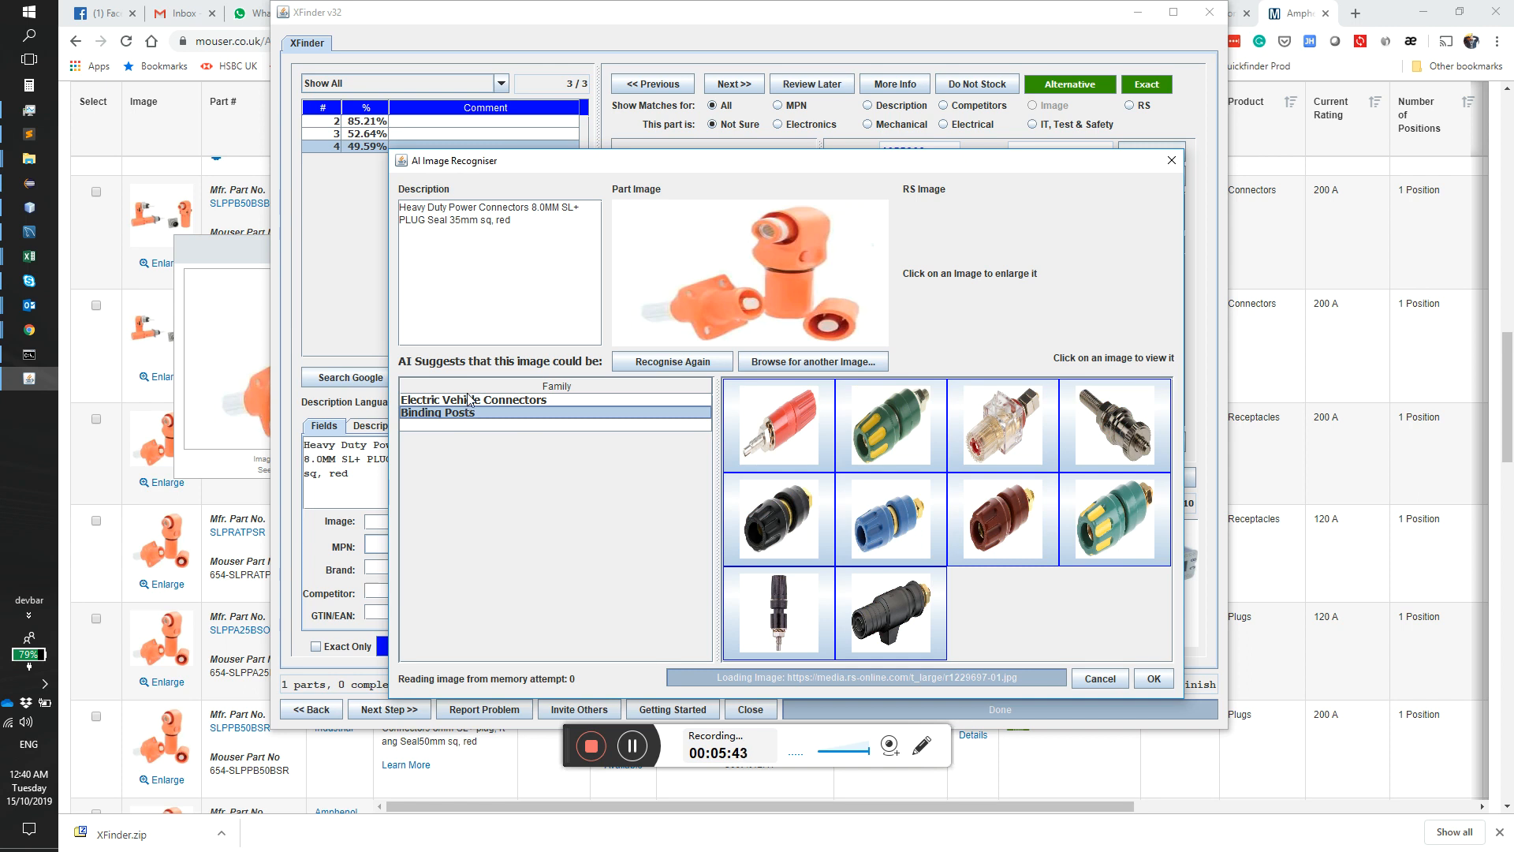
click(470, 401)
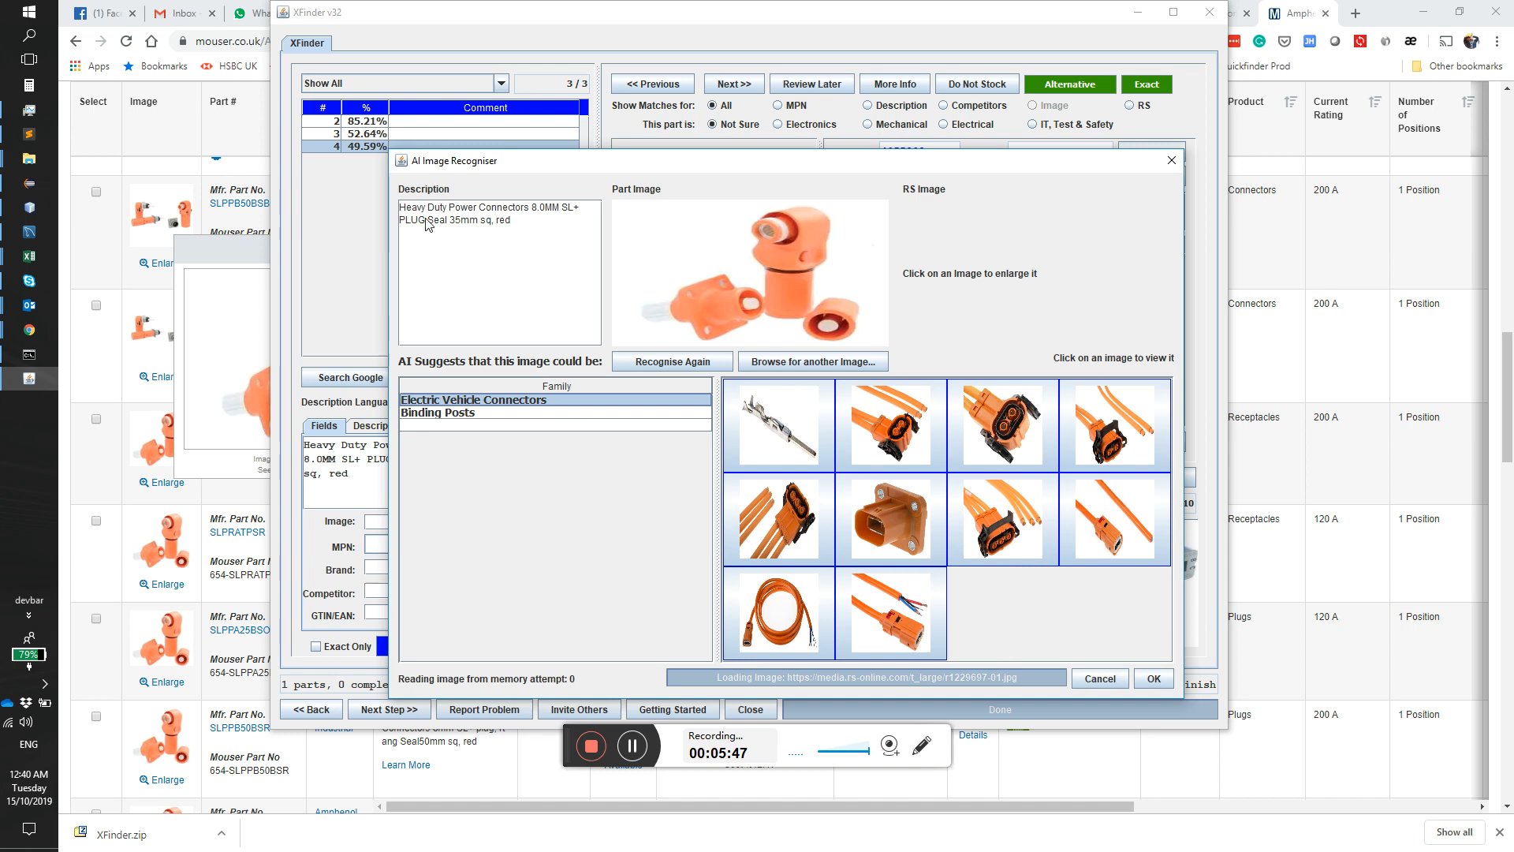
drag(498, 208, 479, 209)
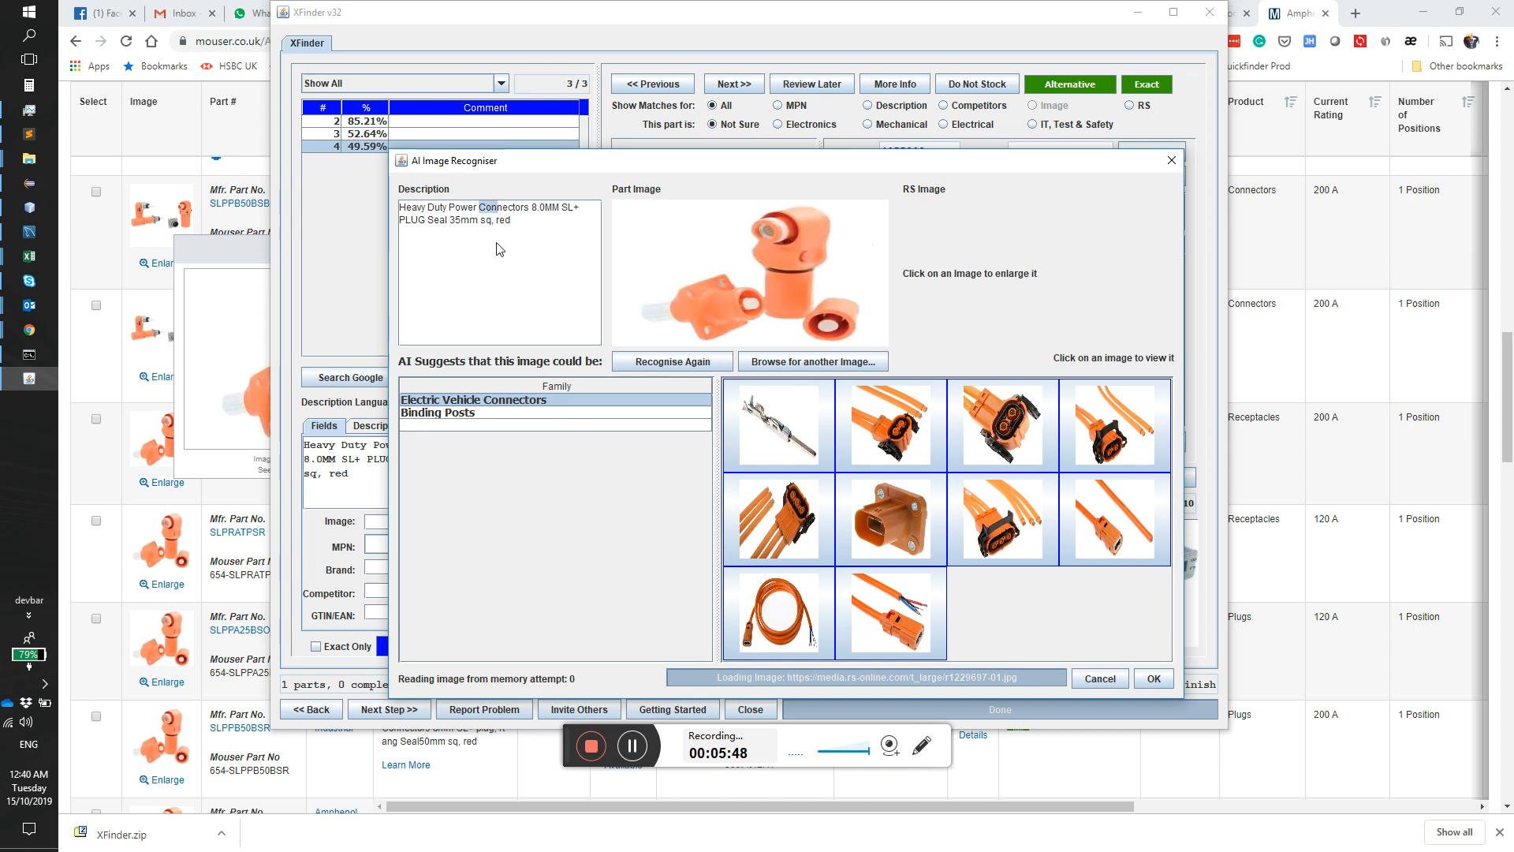
click(475, 403)
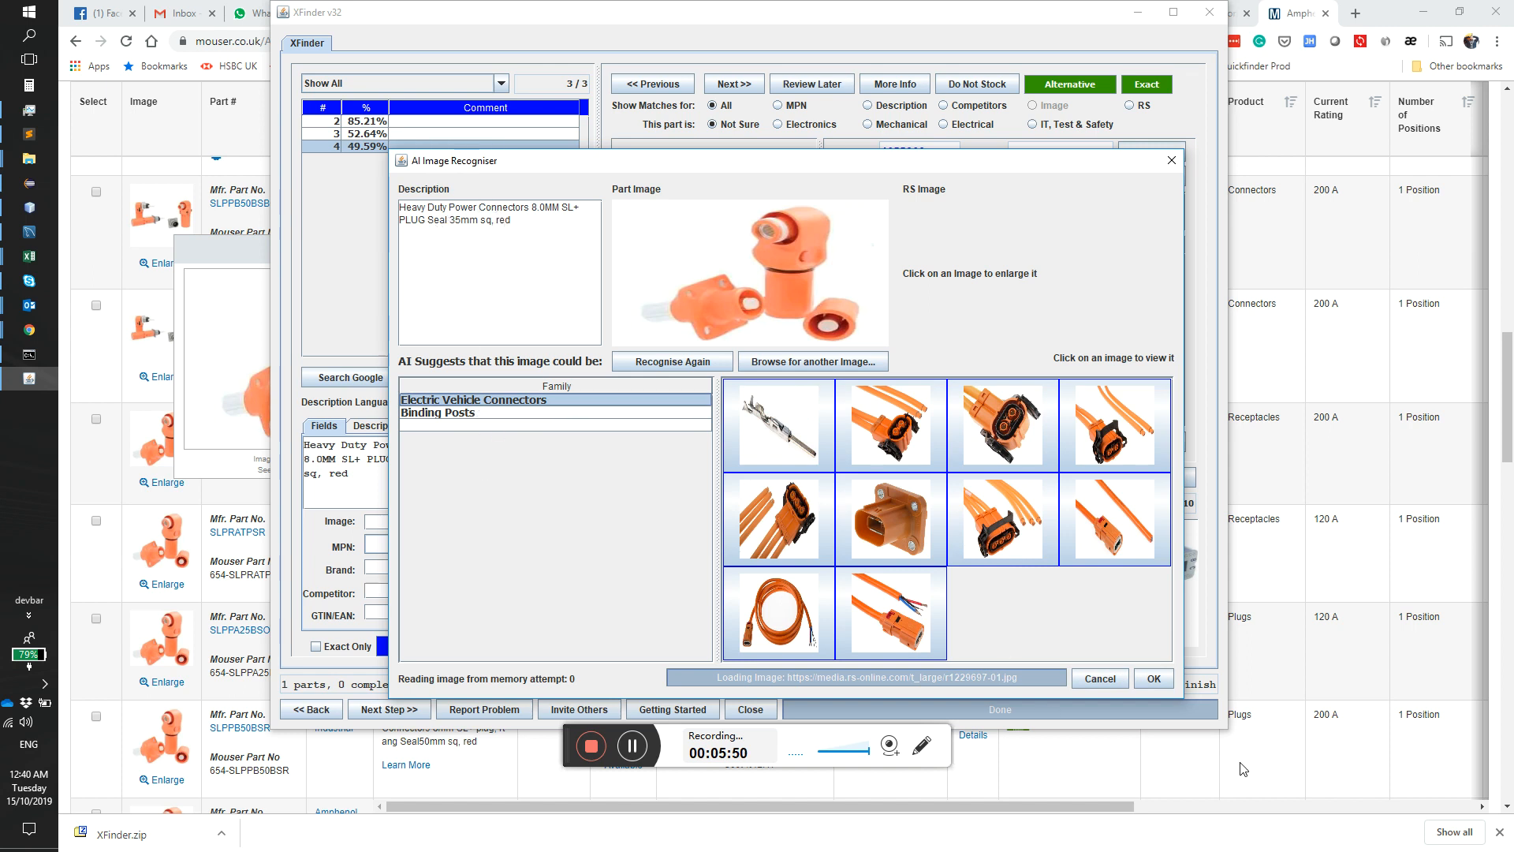
click(1156, 680)
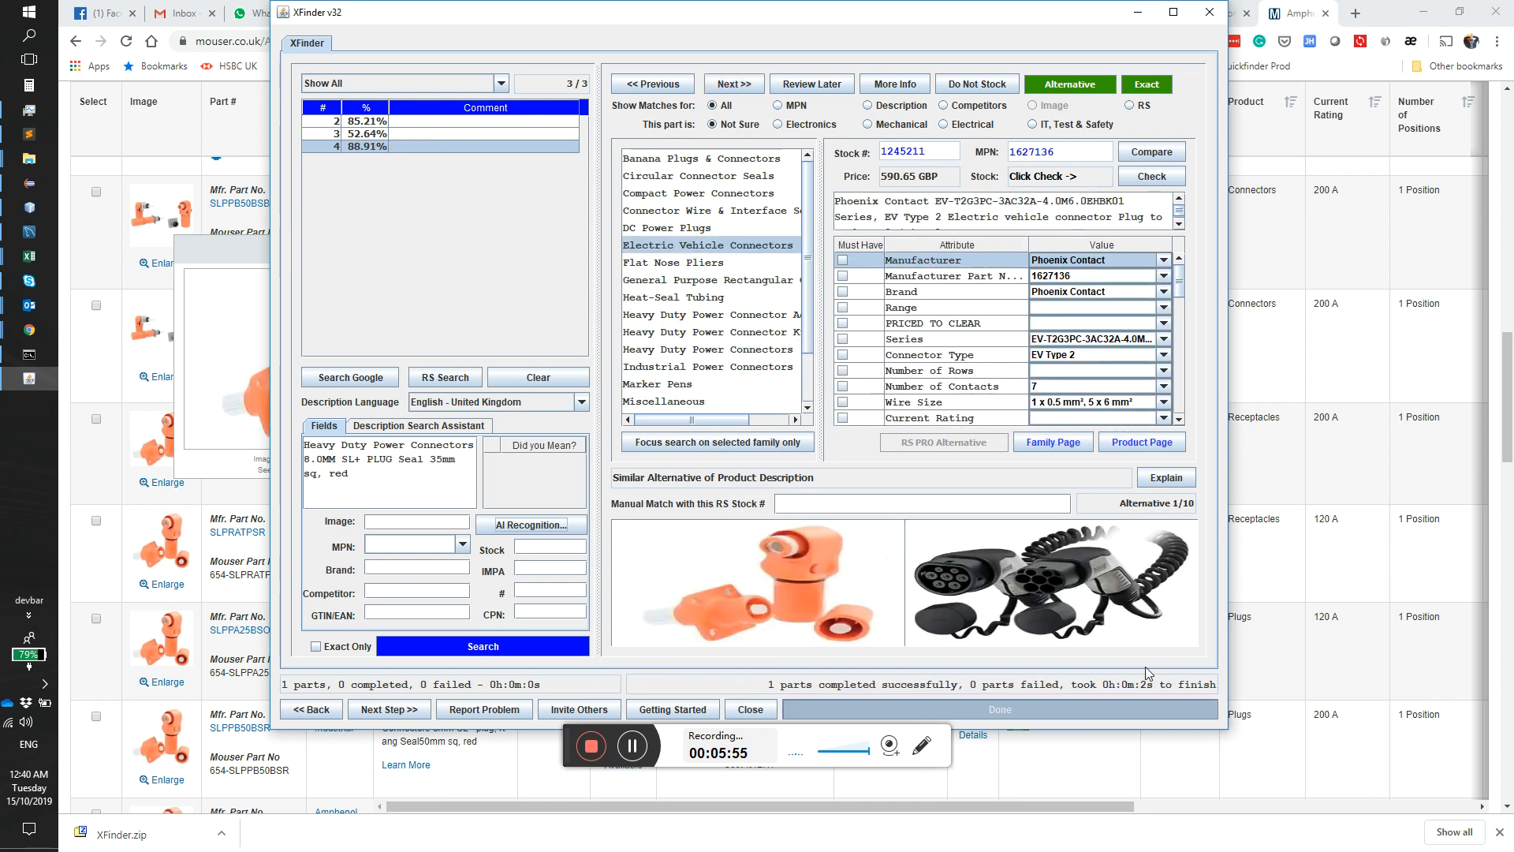
Step: Set part 4's Colour attribute to Orange, check the matched connector's attributes, and widen the family list slightly
drag(1183, 277, 1175, 355)
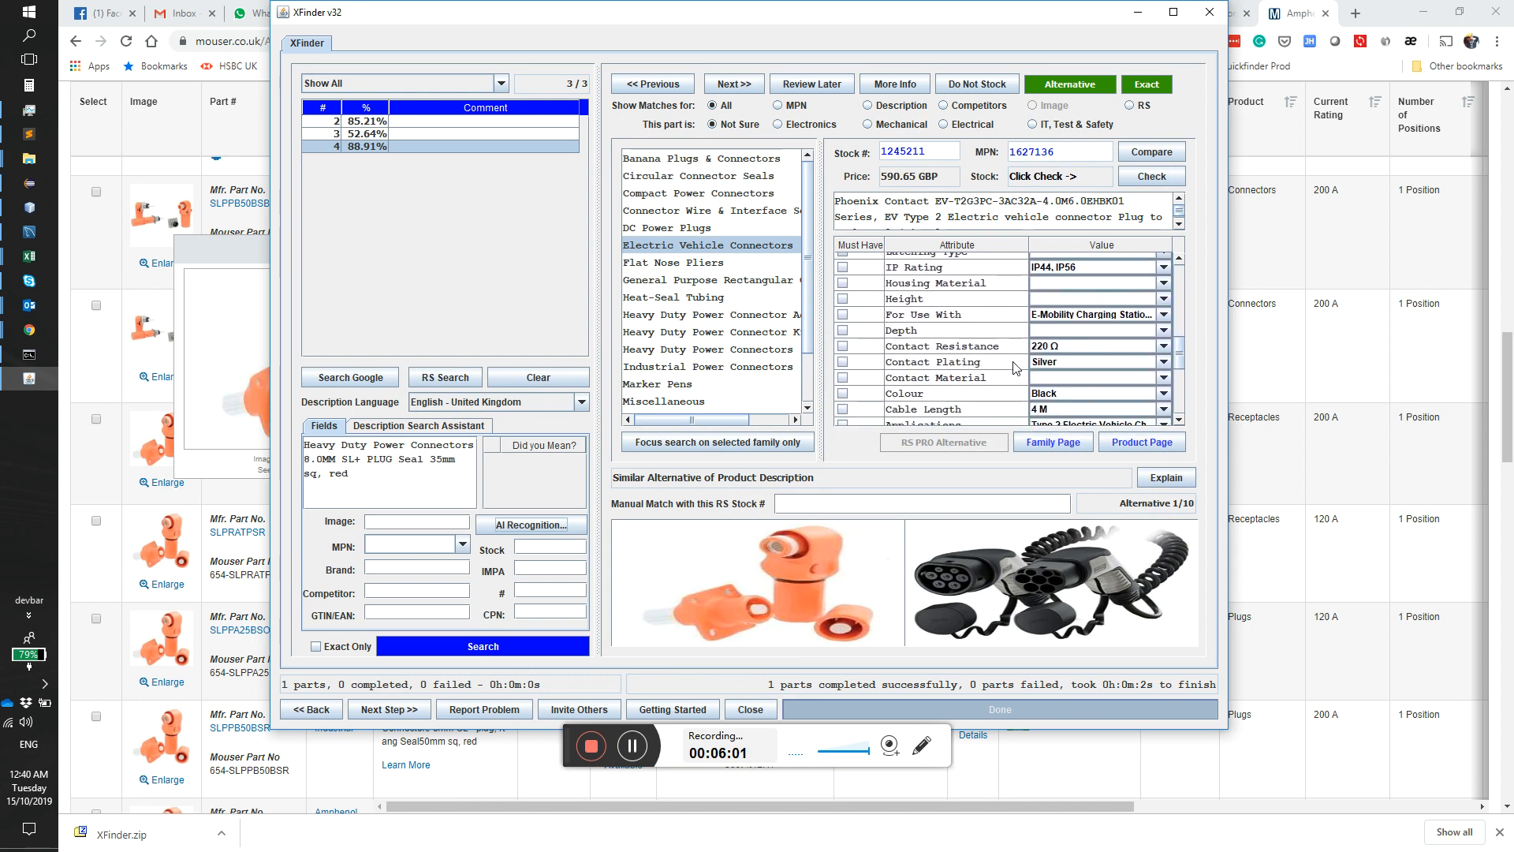
click(1103, 393)
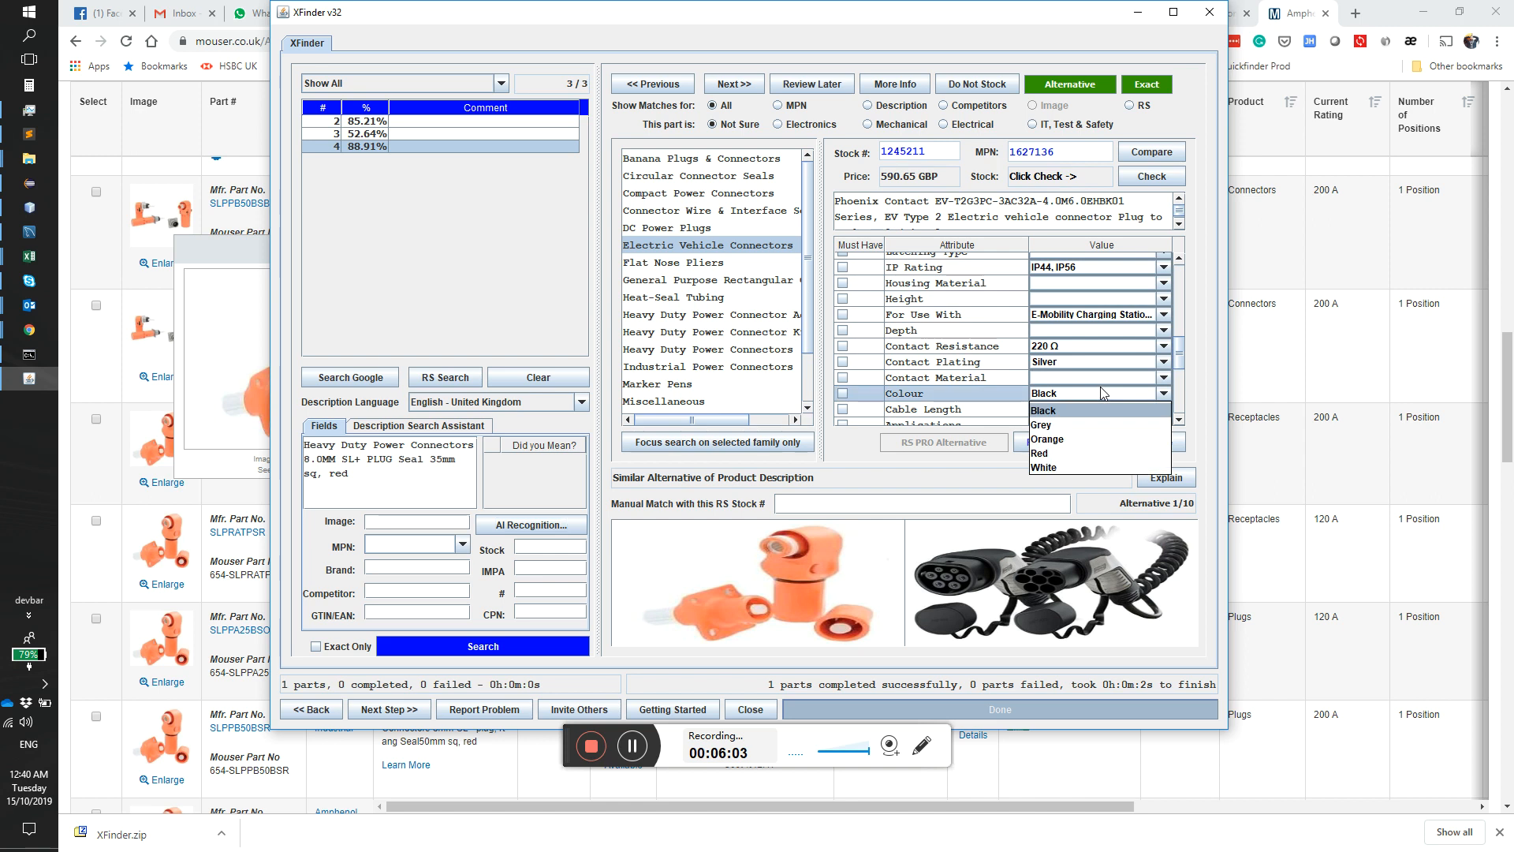
click(1060, 441)
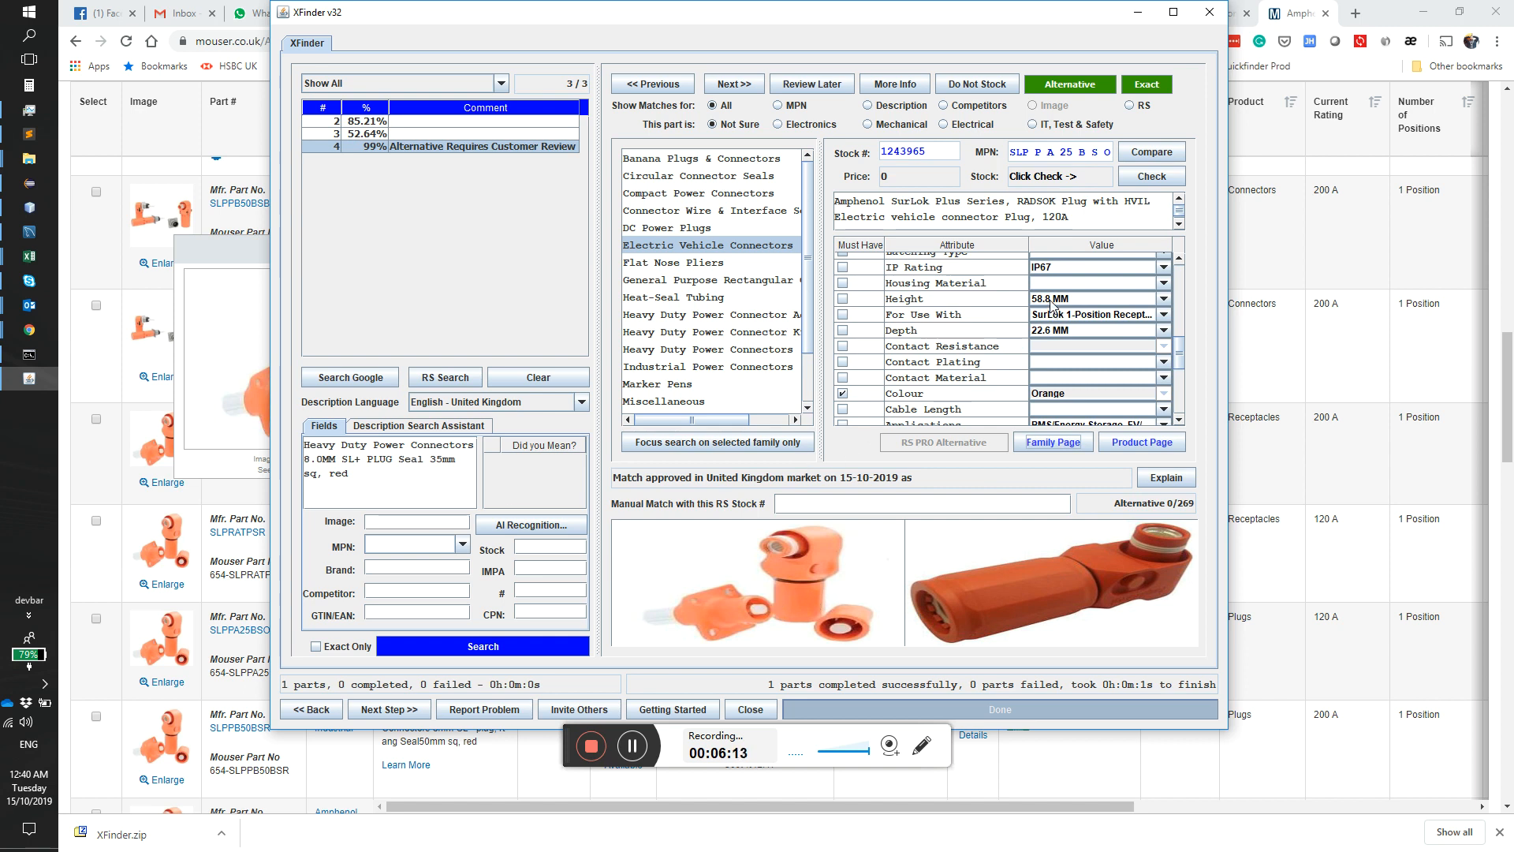
scroll(1053, 316, up, 5)
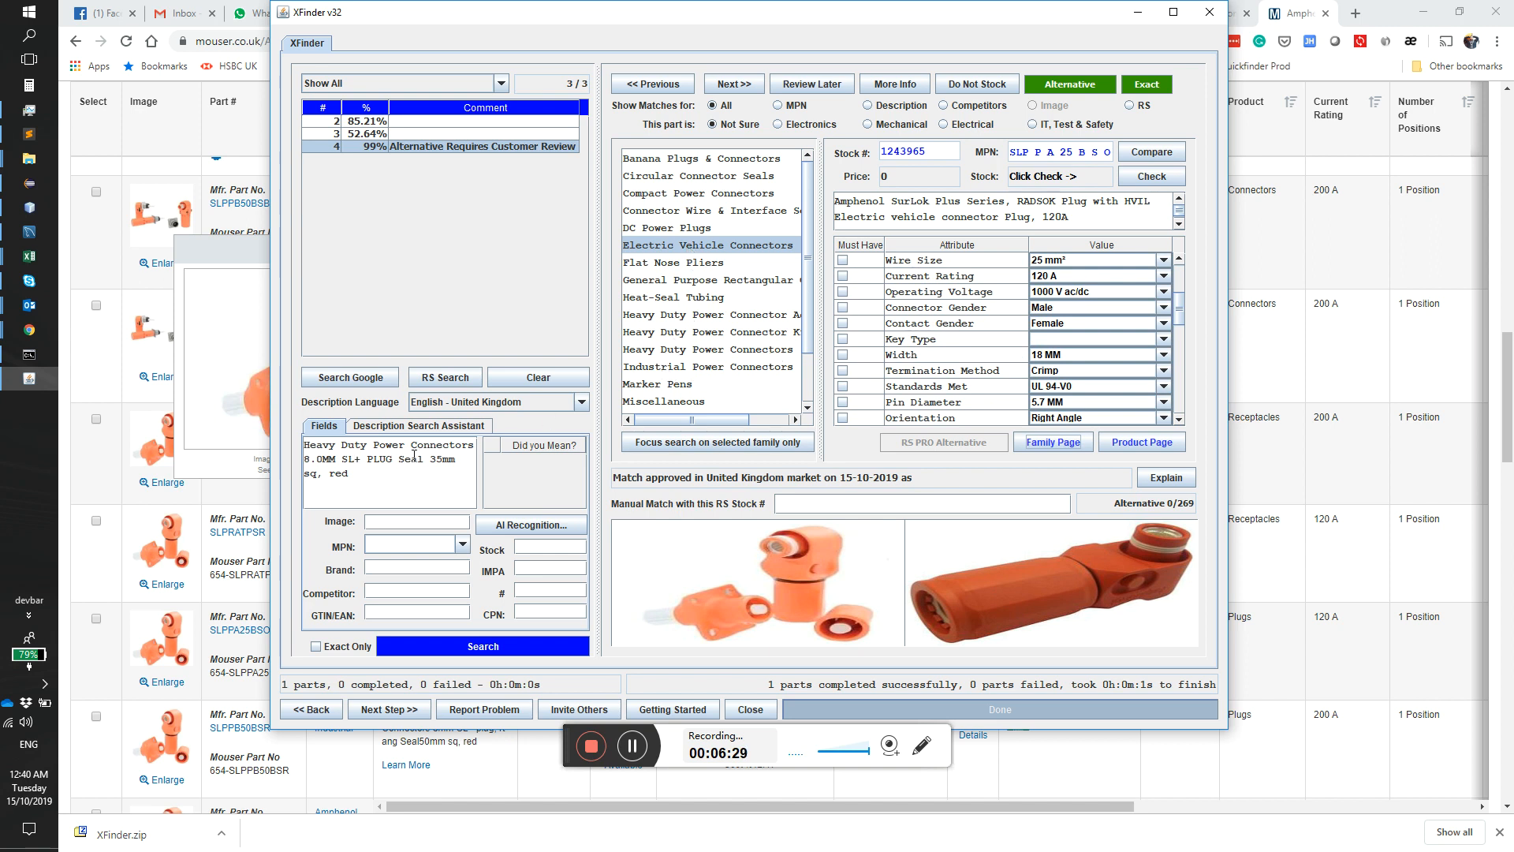
drag(820, 269, 847, 269)
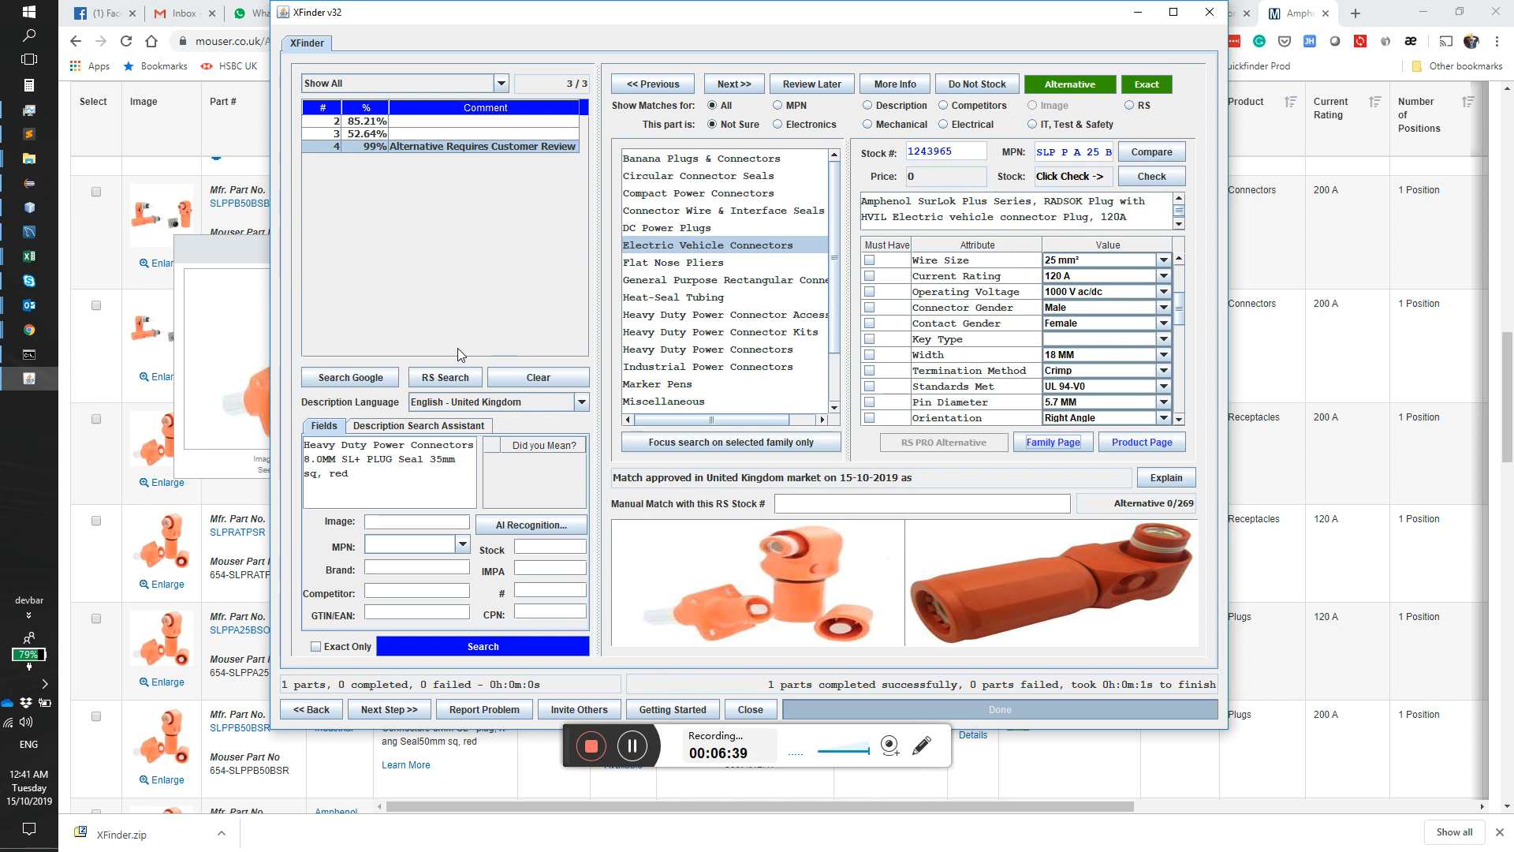
Step: Select part 2, search the RS website for "10mm x M10 lugs", and examine the matching categories and products
click(370, 123)
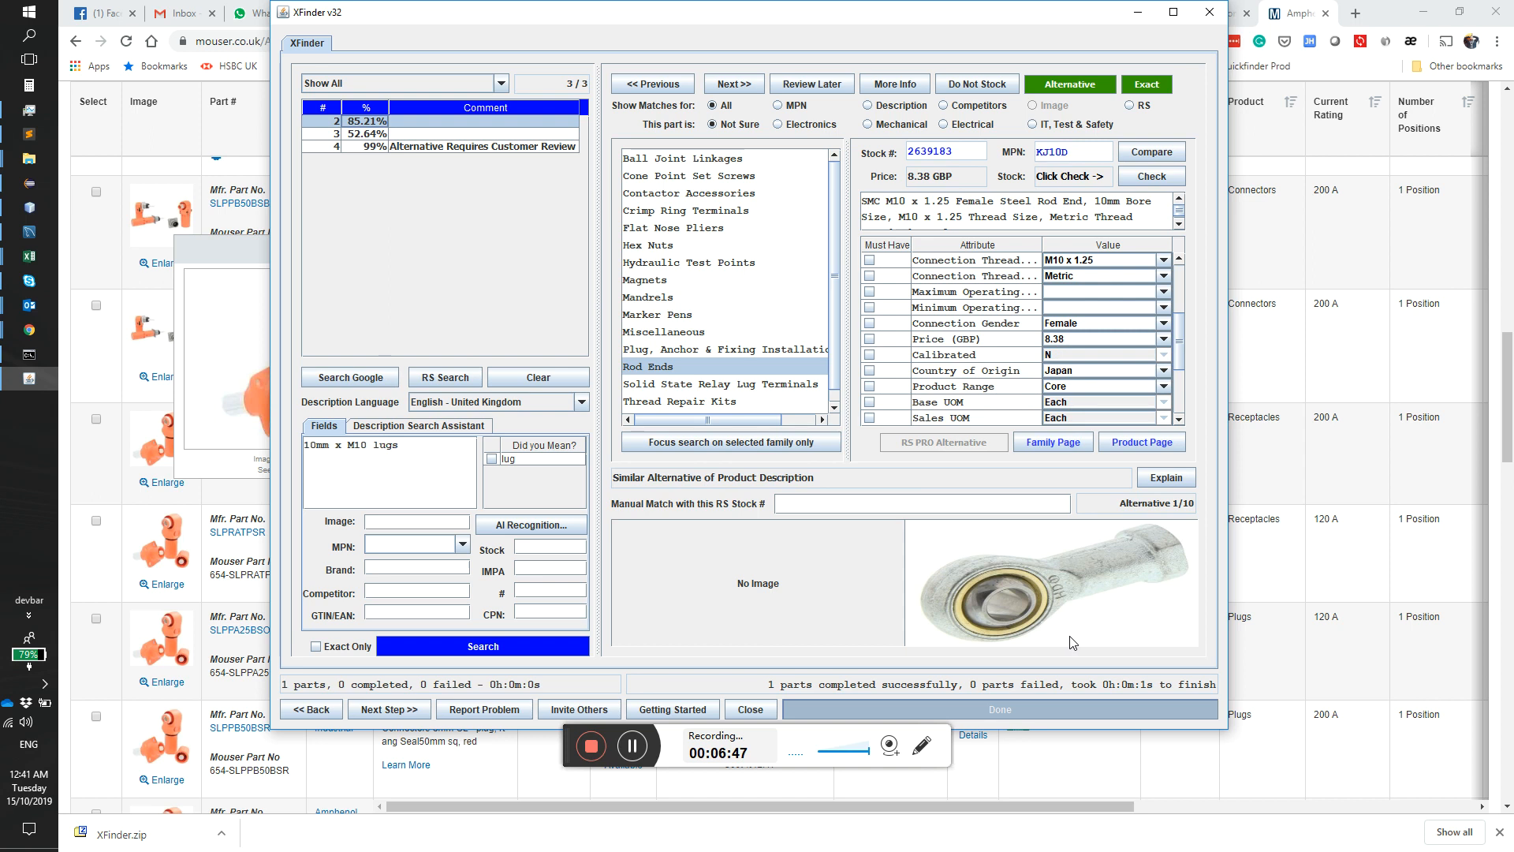
click(444, 378)
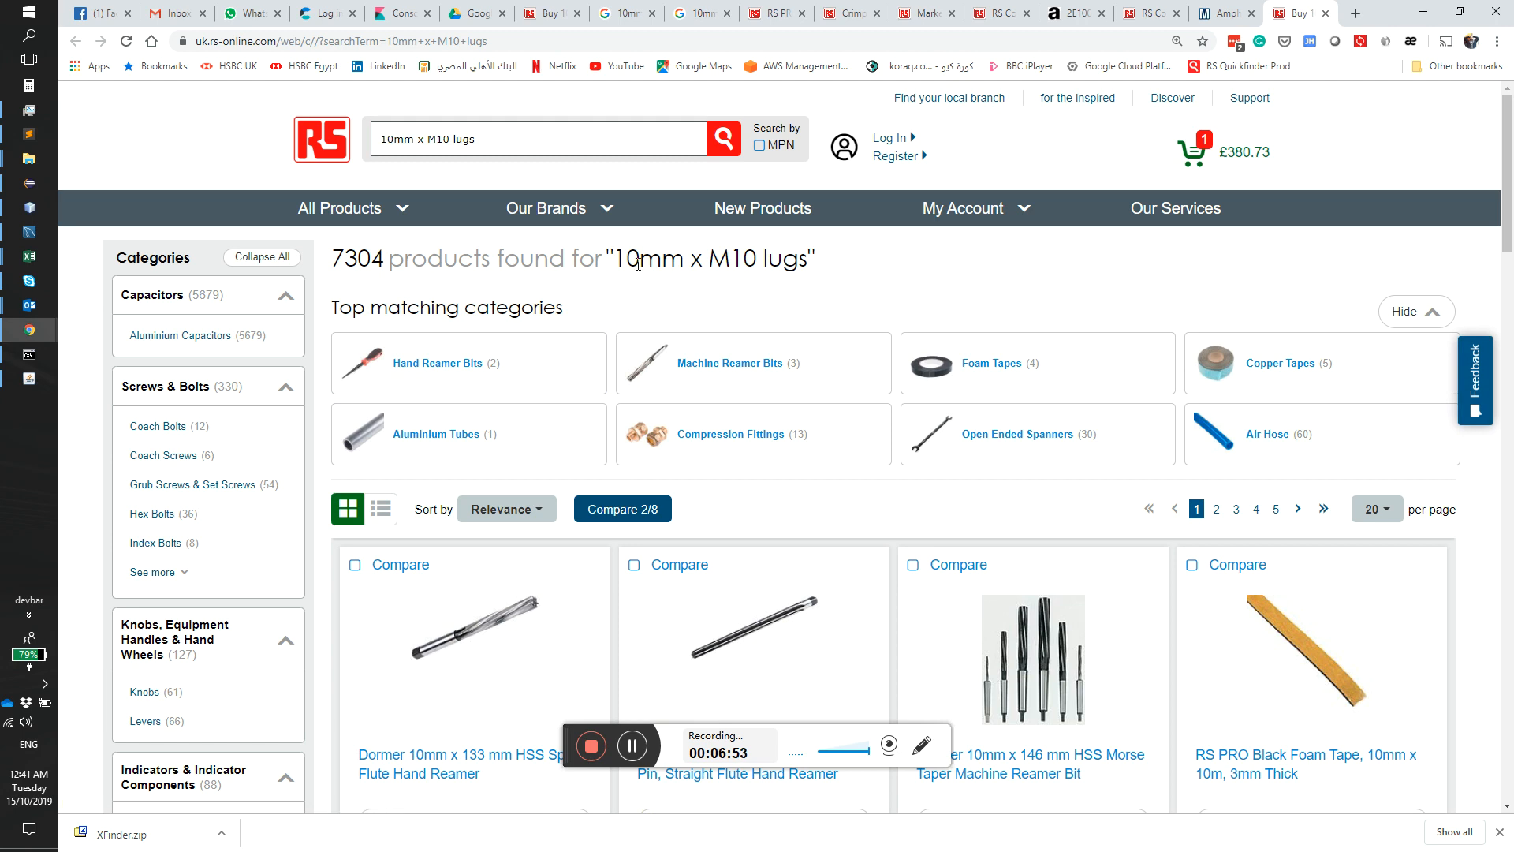
scroll(686, 335, down, 5)
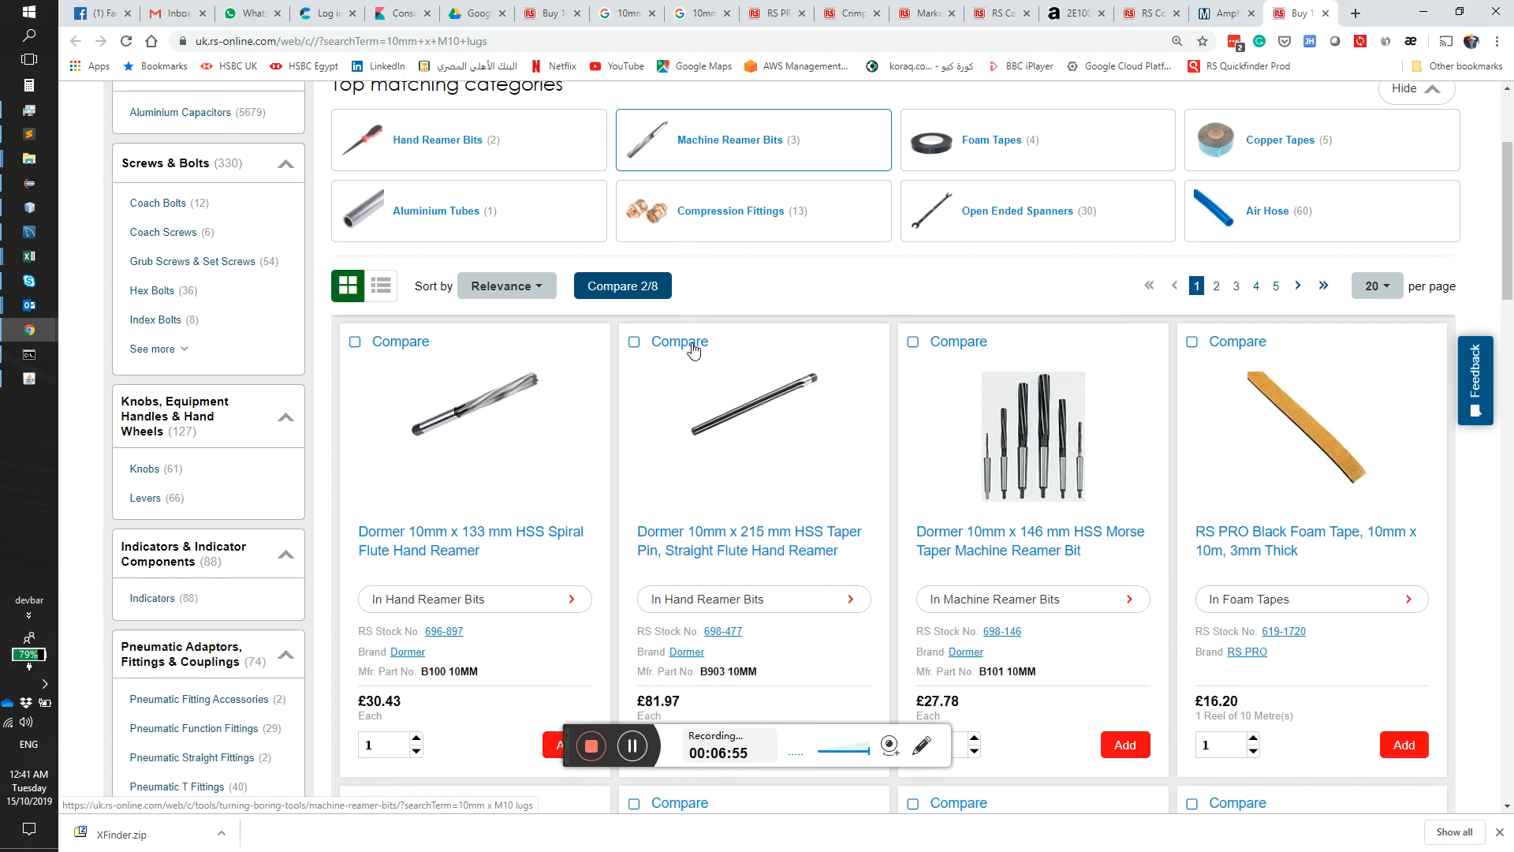
scroll(693, 347, up, 5)
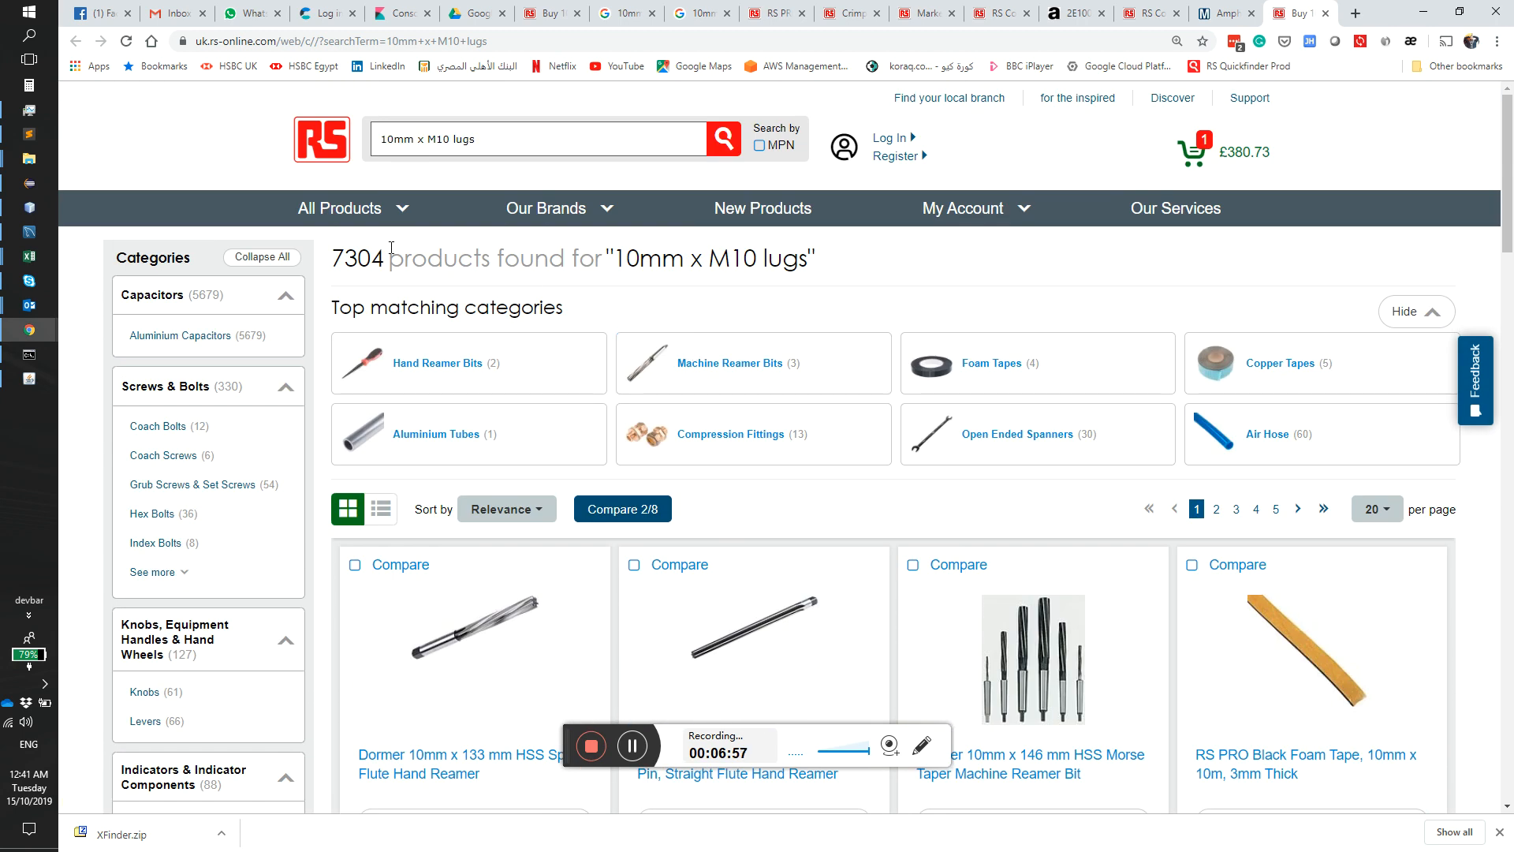
drag(383, 260, 349, 258)
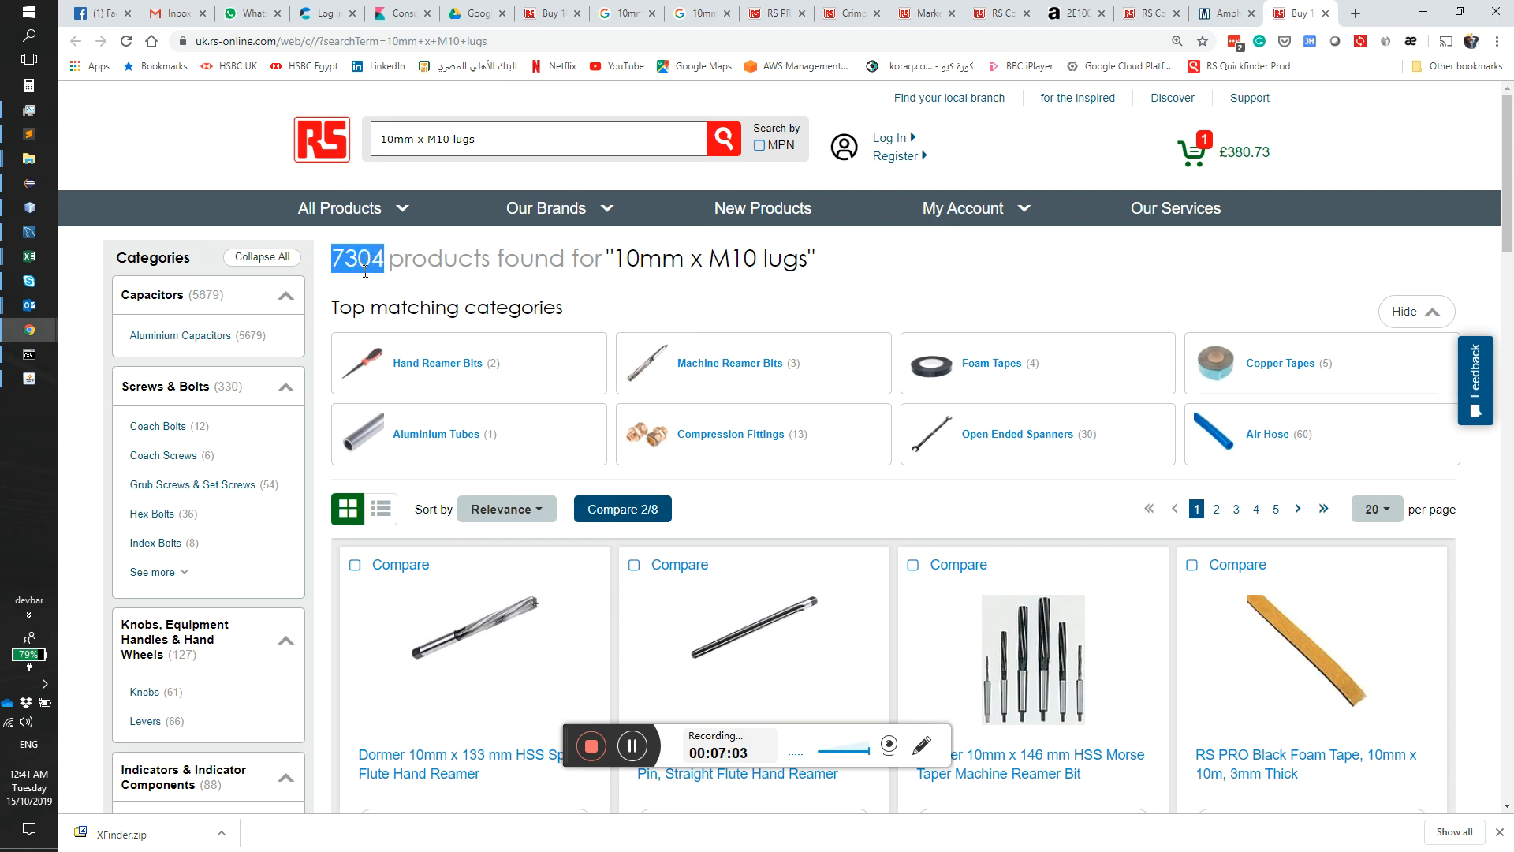
scroll(366, 272, down, 5)
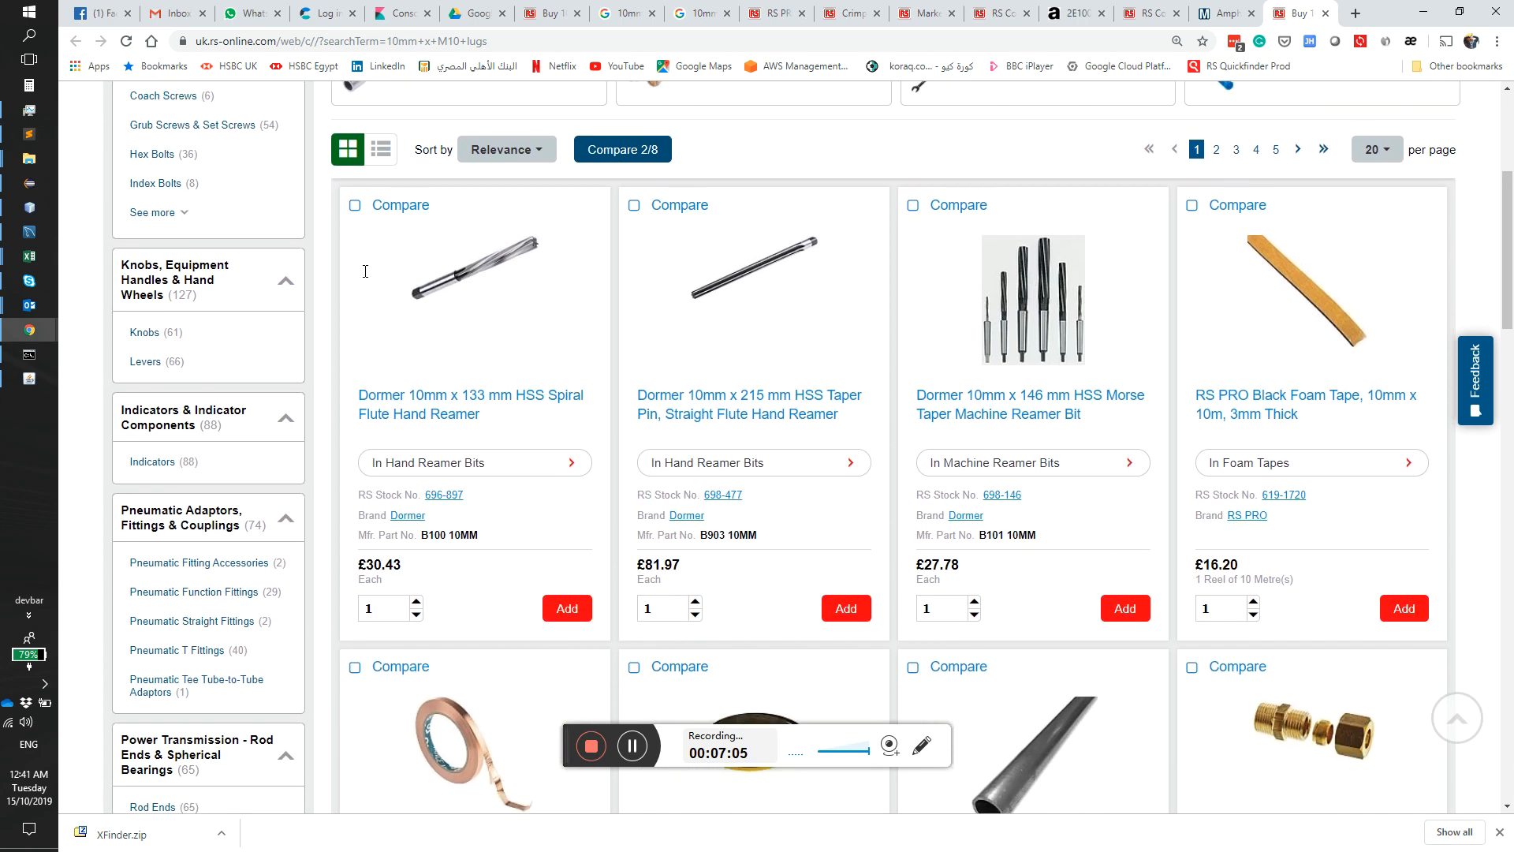
scroll(328, 297, down, 2)
scroll(328, 298, down, 3)
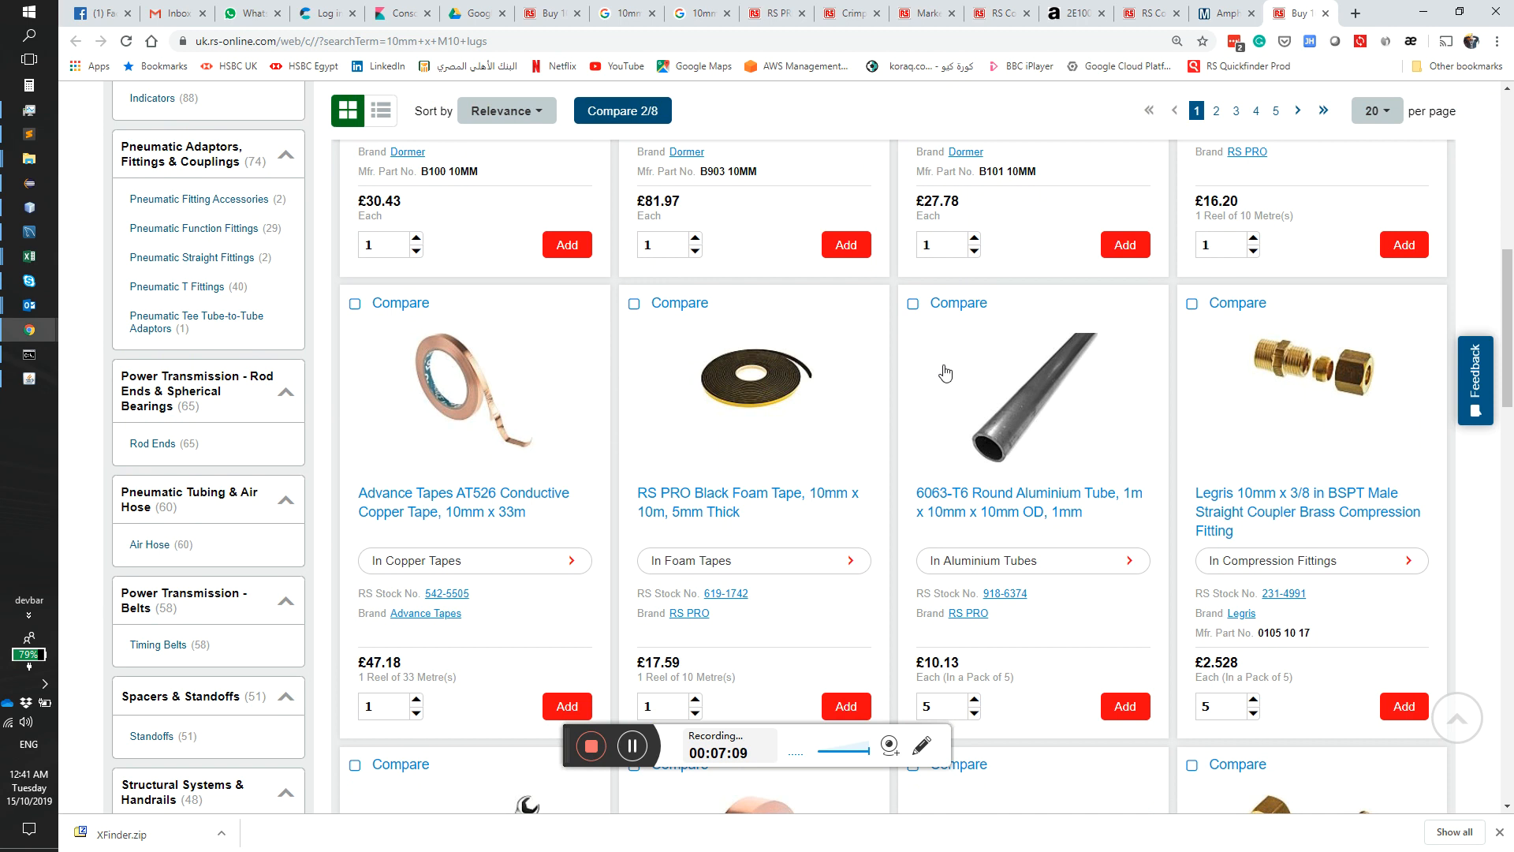
scroll(1374, 389, down, 9)
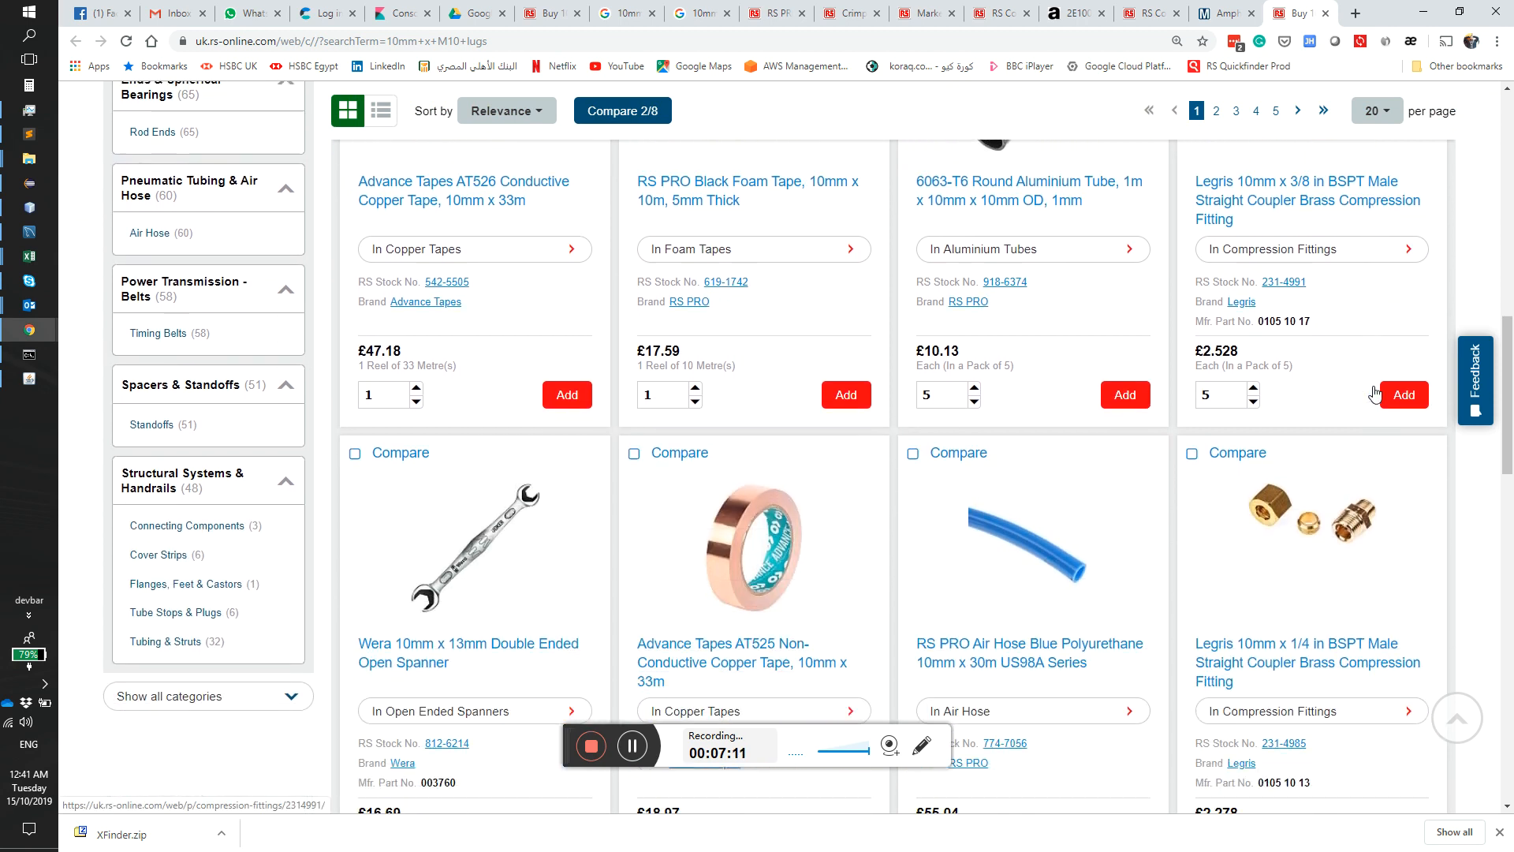
scroll(1375, 392, down, 3)
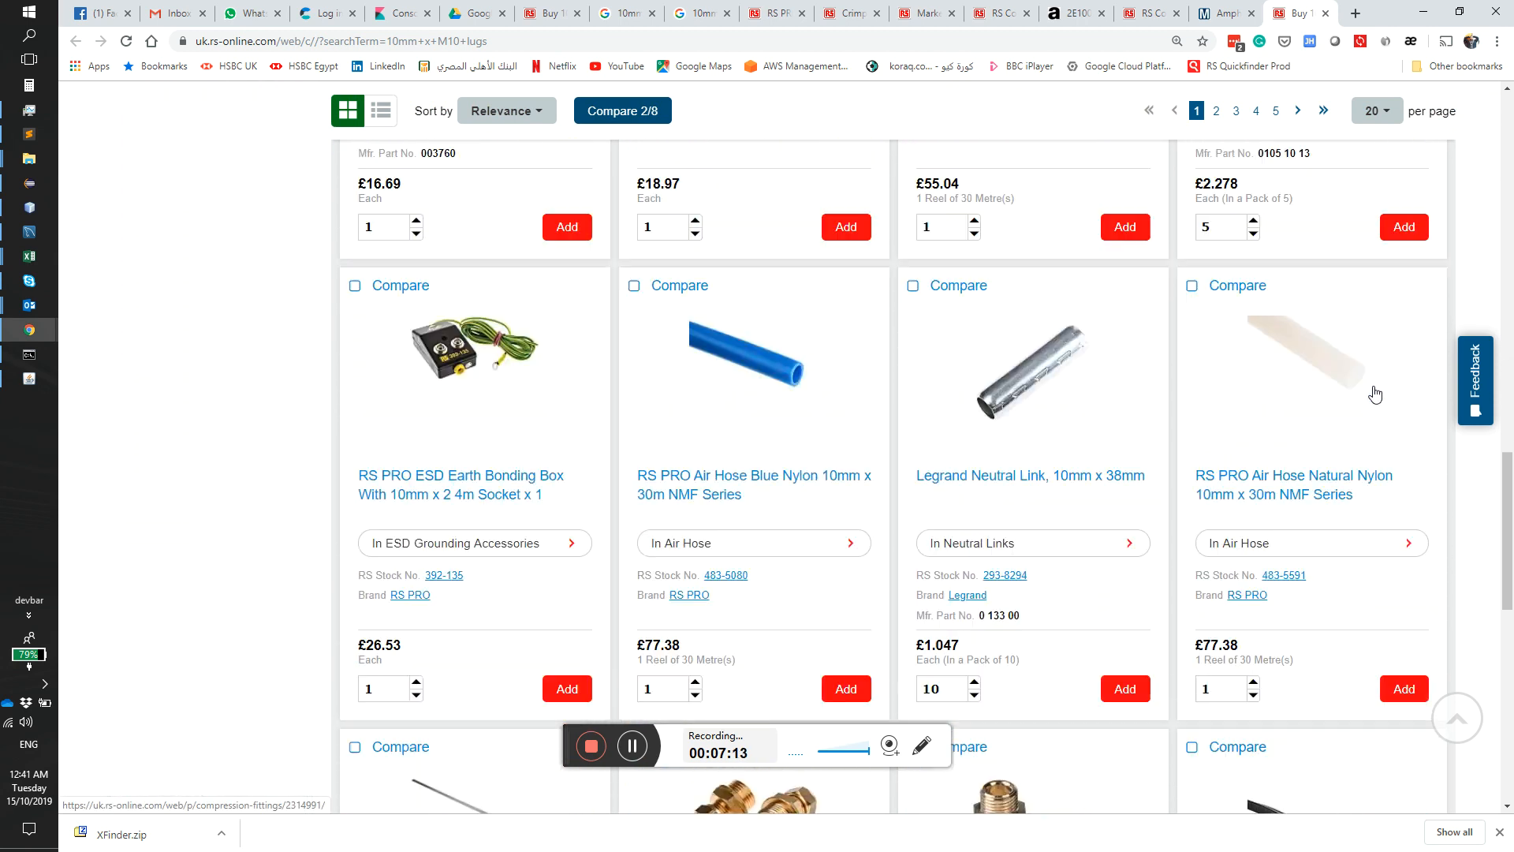
scroll(424, 245, up, 4)
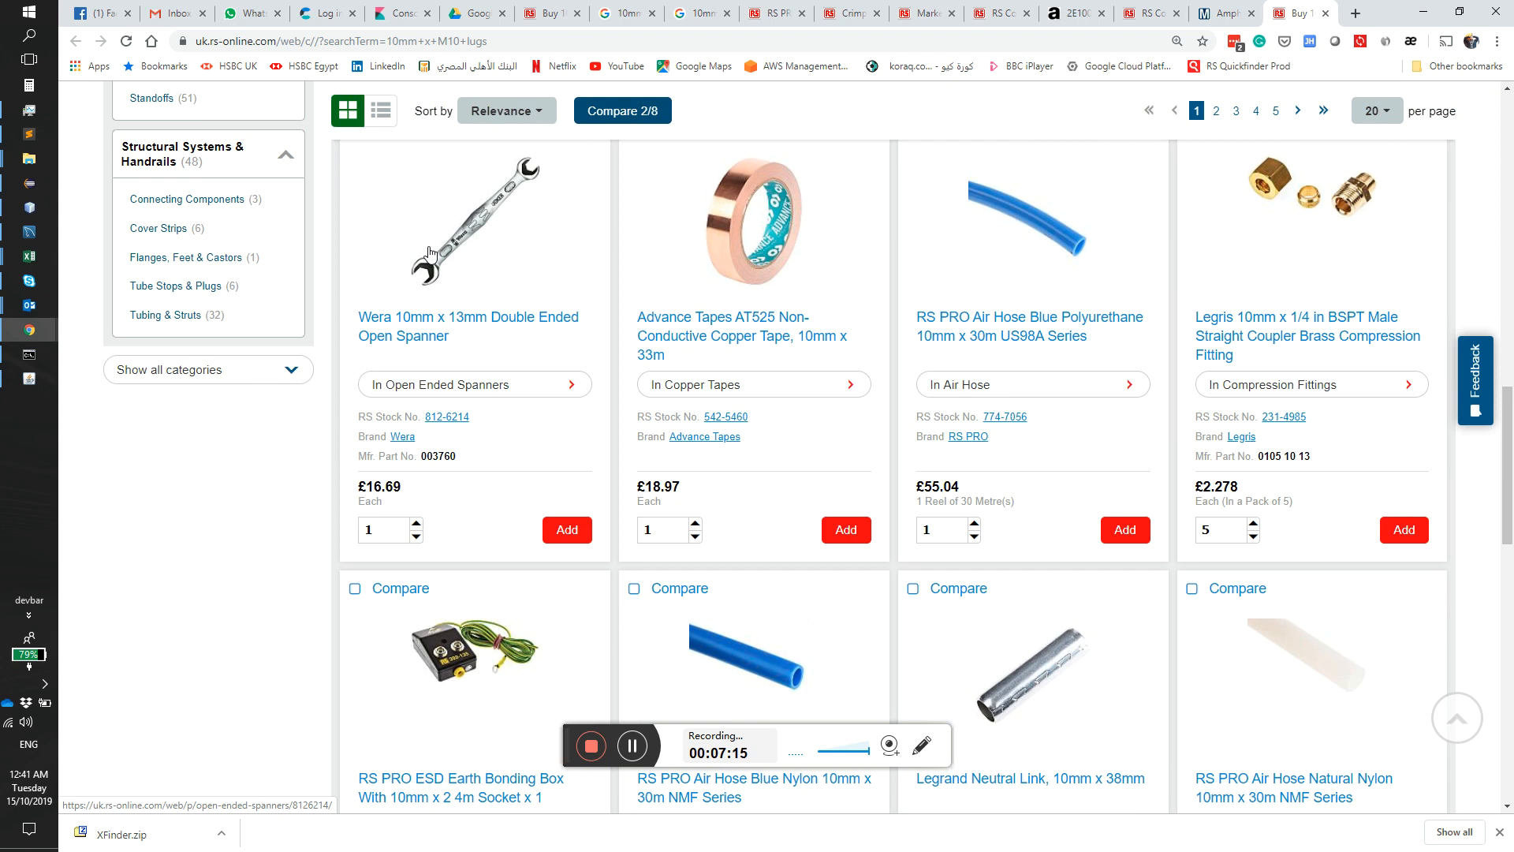
scroll(526, 361, down, 7)
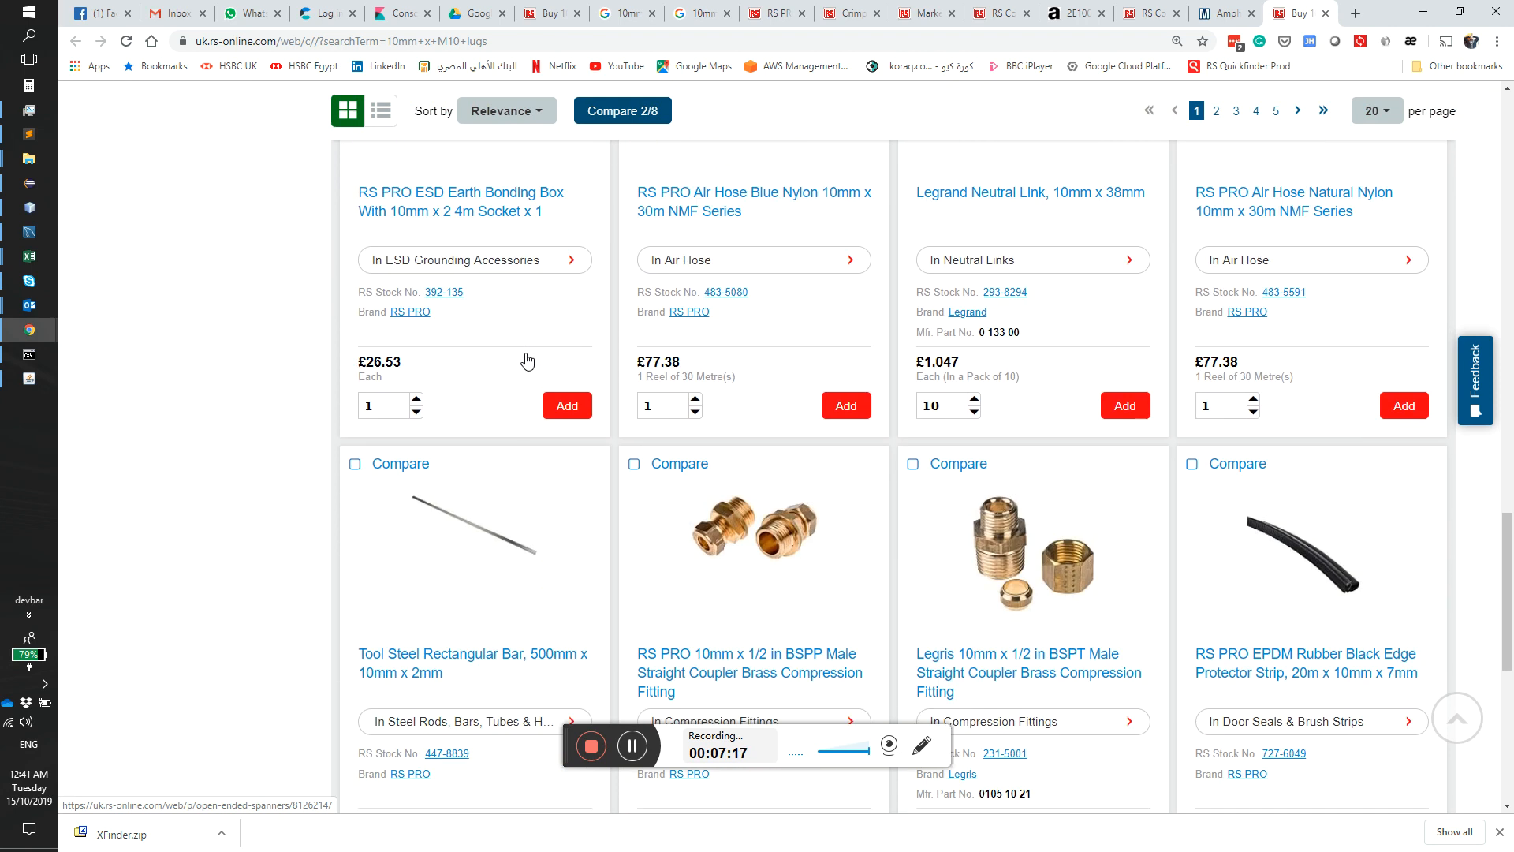
Step: Return to XFinder, search Google for part 2's description, and capture the enlarged photo of the Cembre single bolt copper cable lug
click(9, 383)
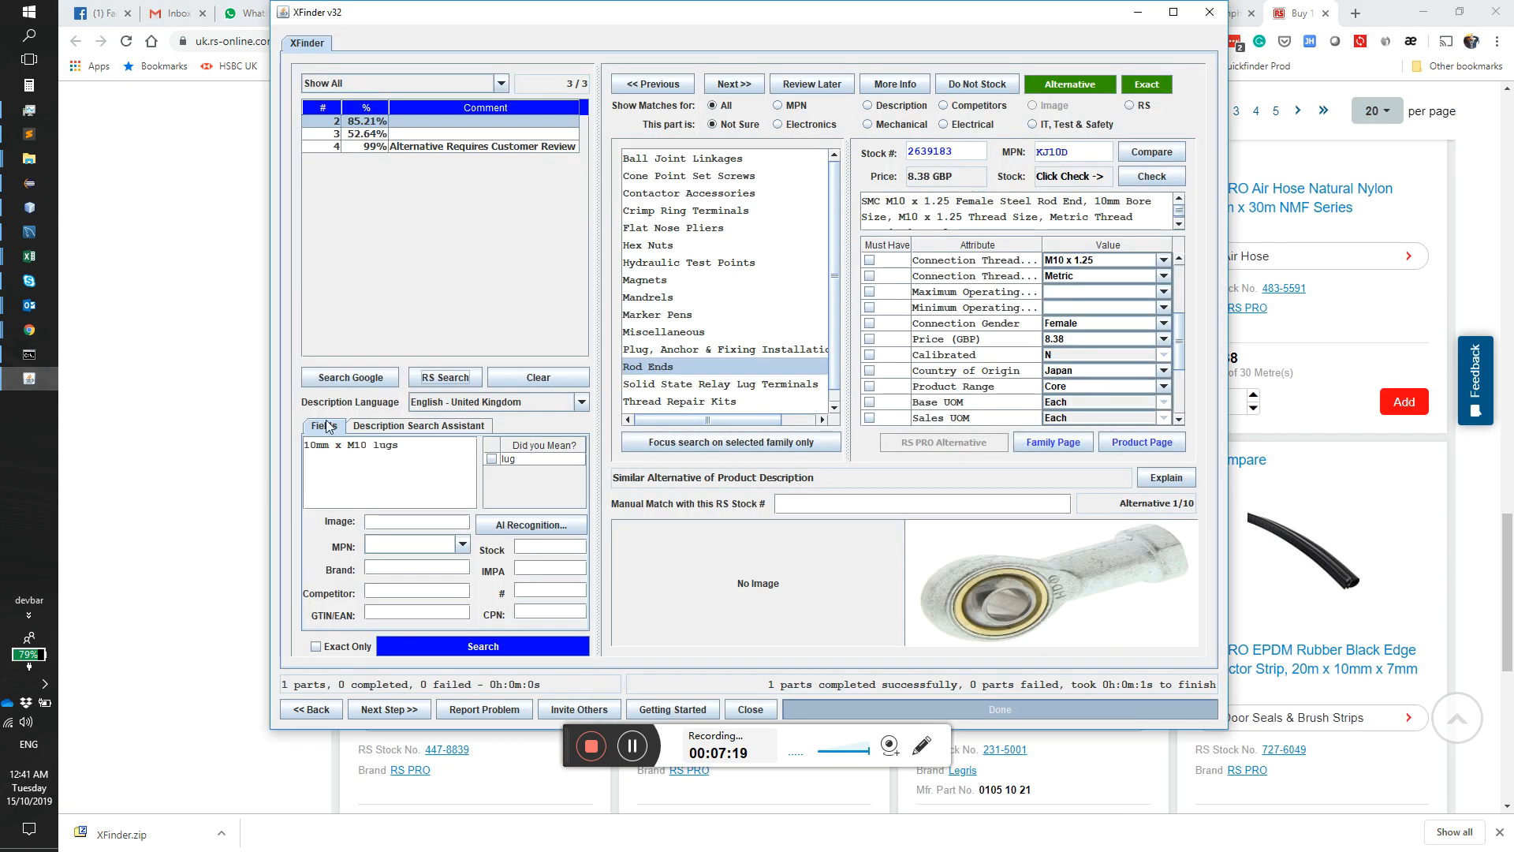
click(350, 378)
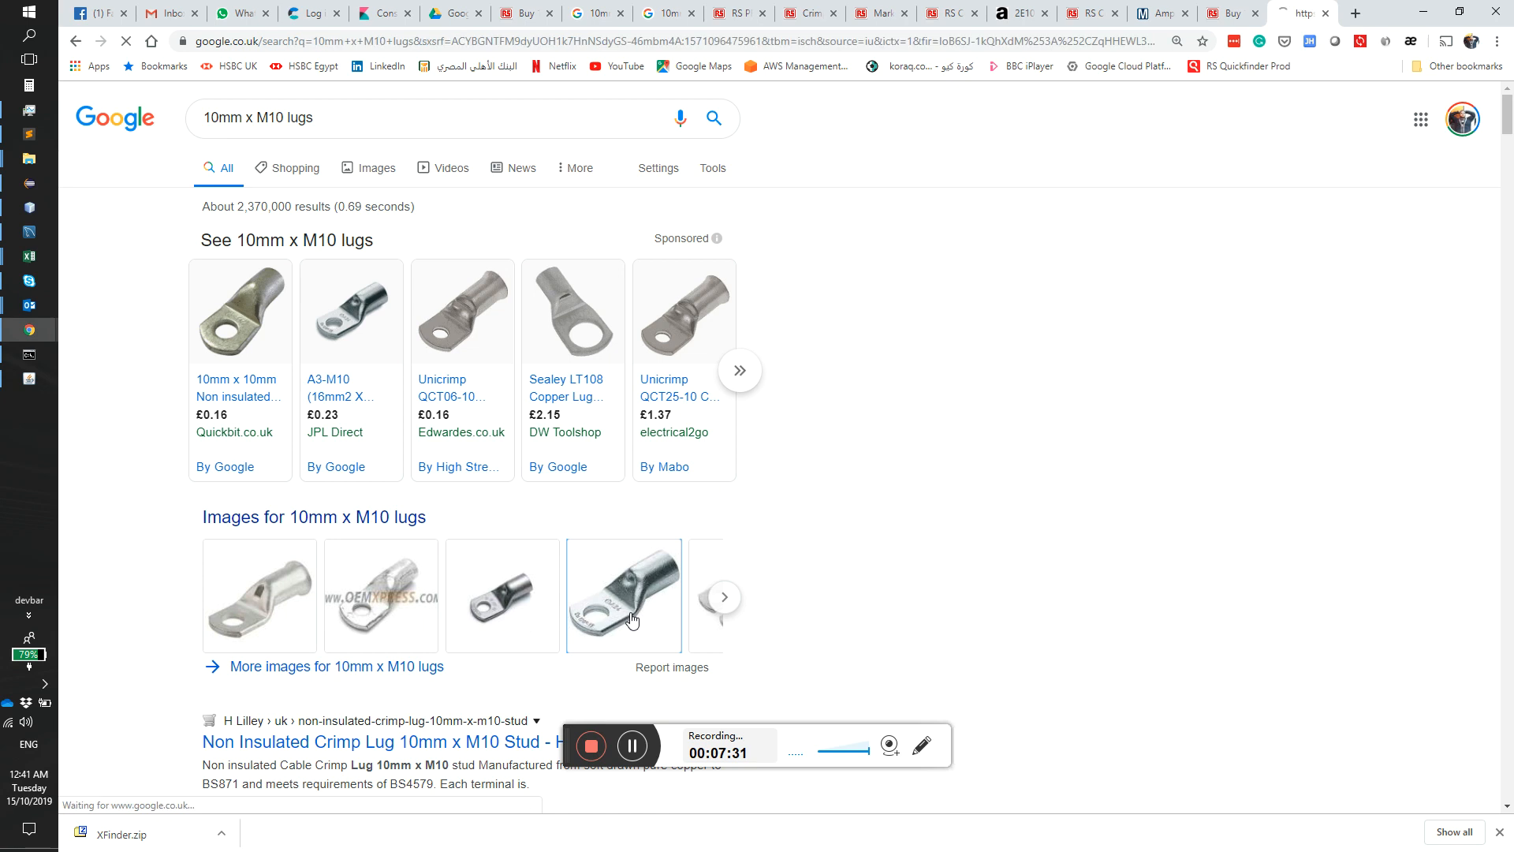
click(656, 631)
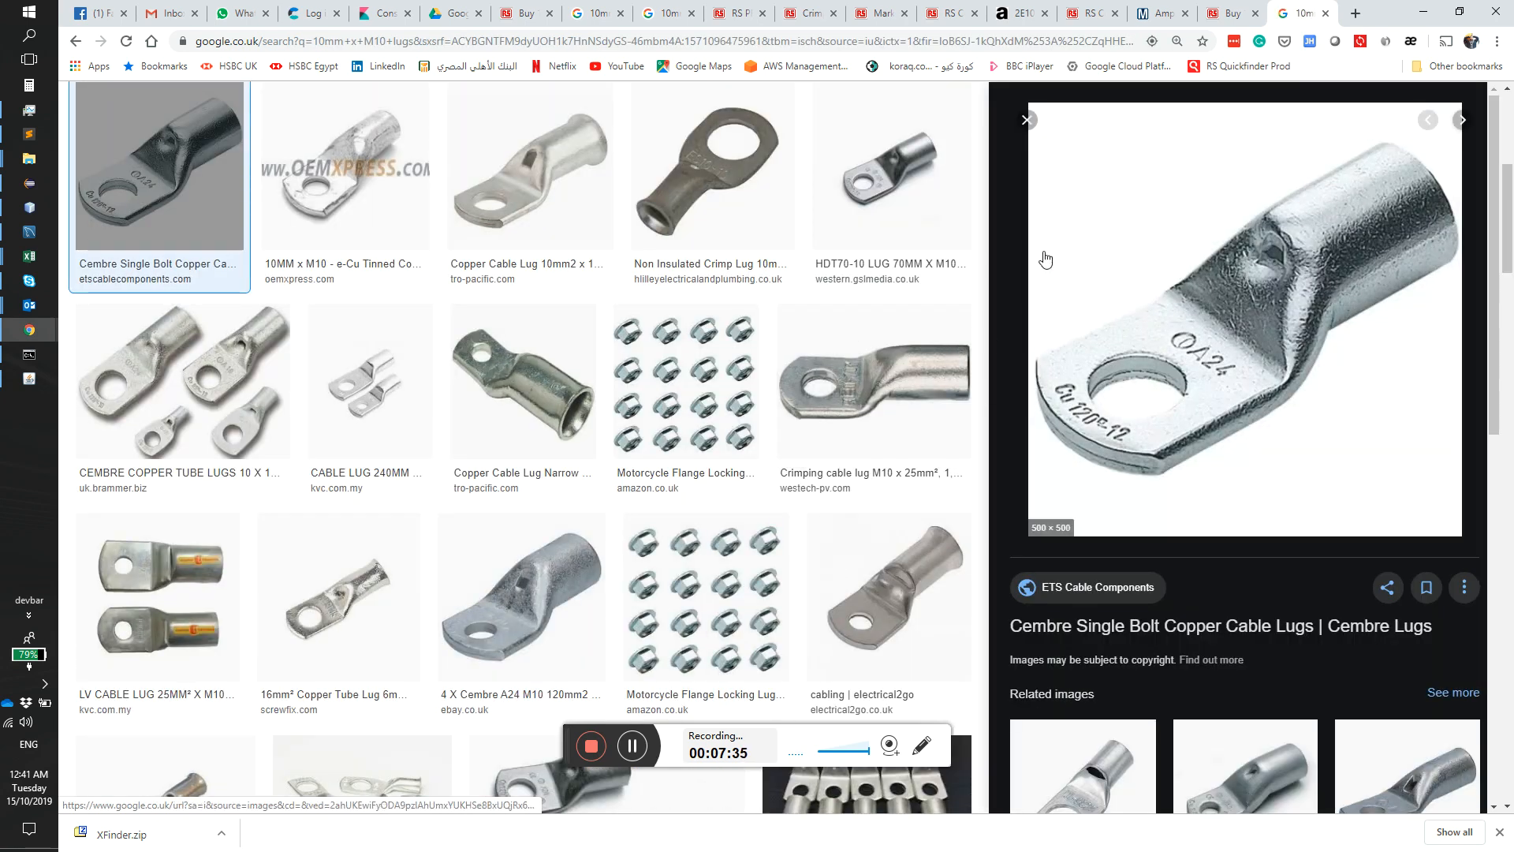
key(Print)
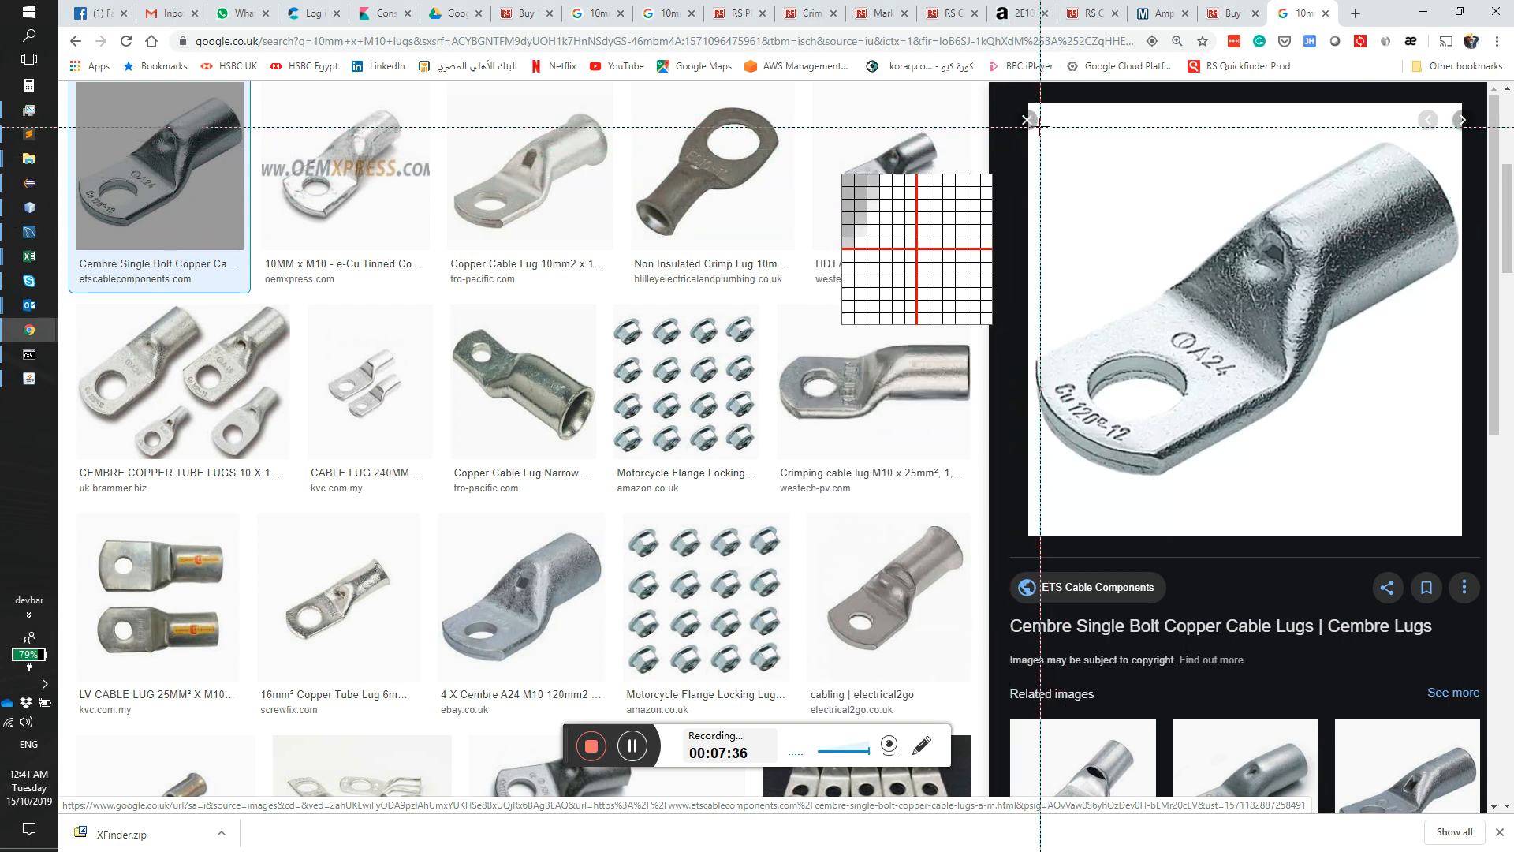
drag(1033, 135, 1459, 497)
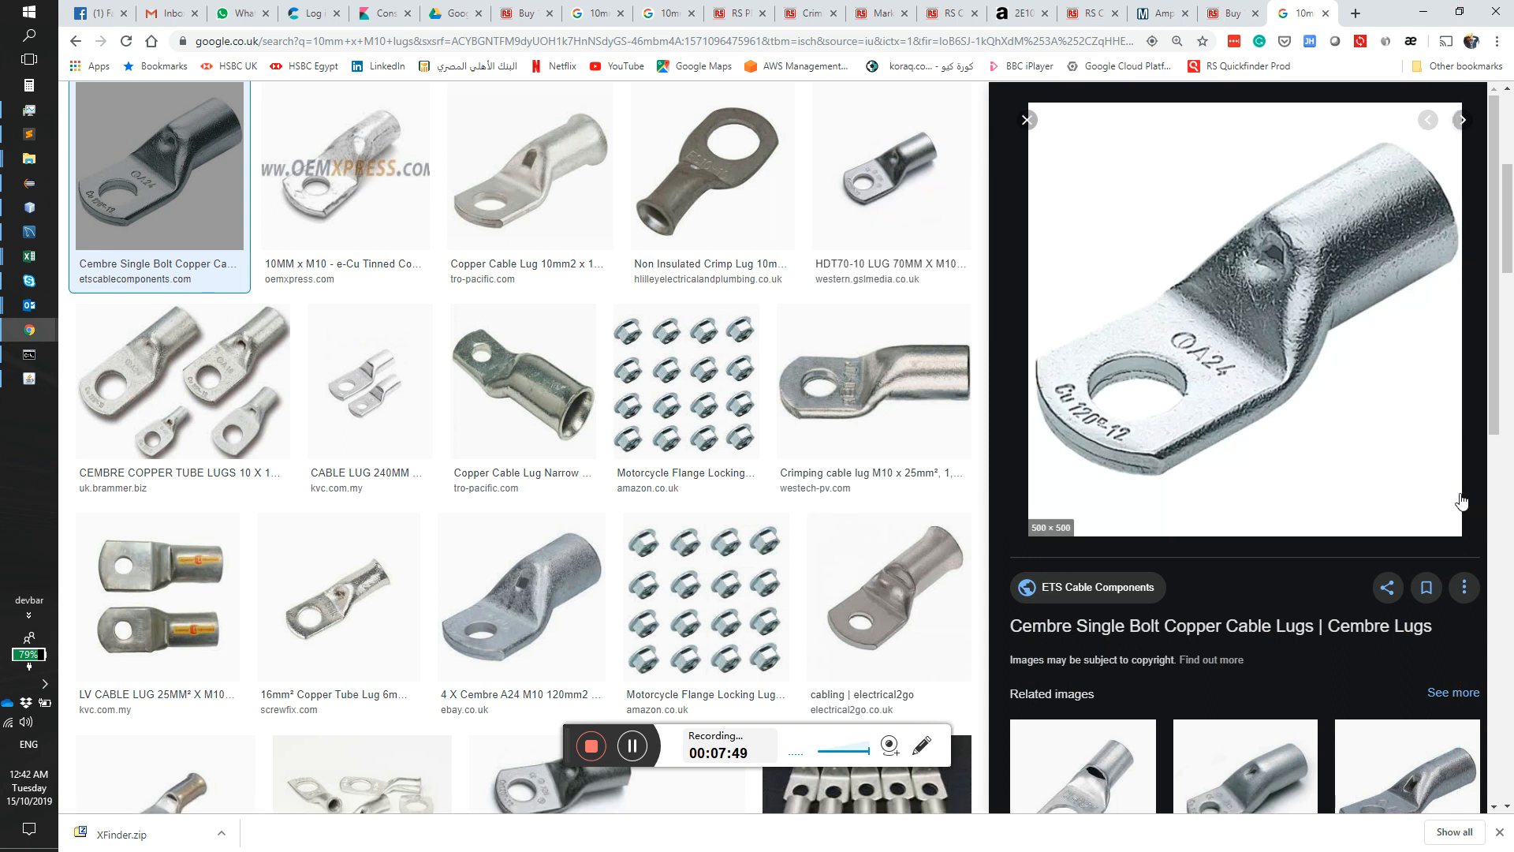
Step: Switch to XFinder, run AI recognition on the captured lug image, and accept the Crimp Ring Terminals family for part 2
click(28, 378)
click(545, 525)
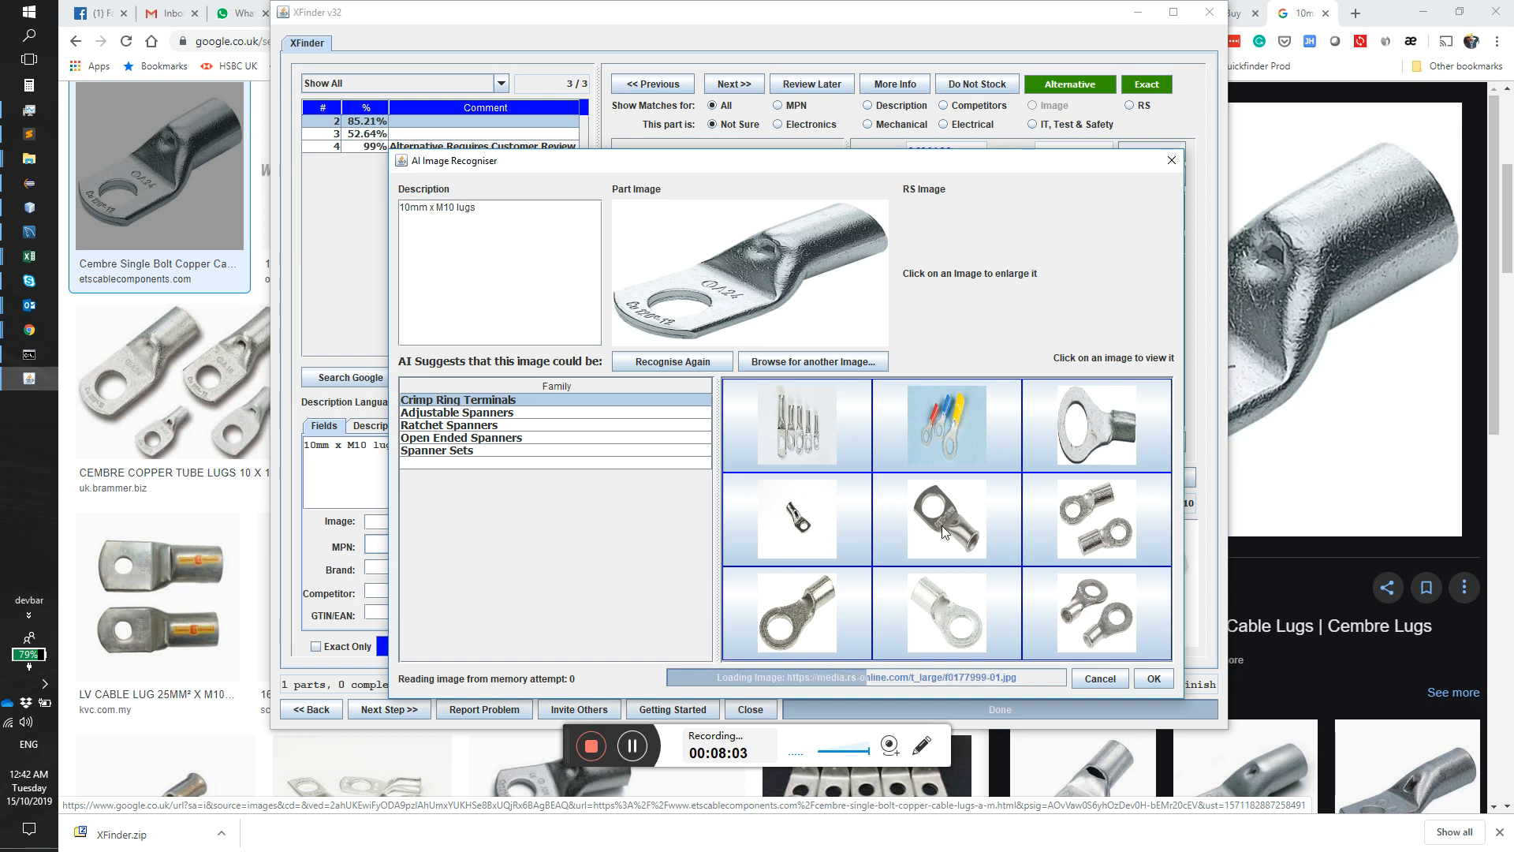
click(1165, 685)
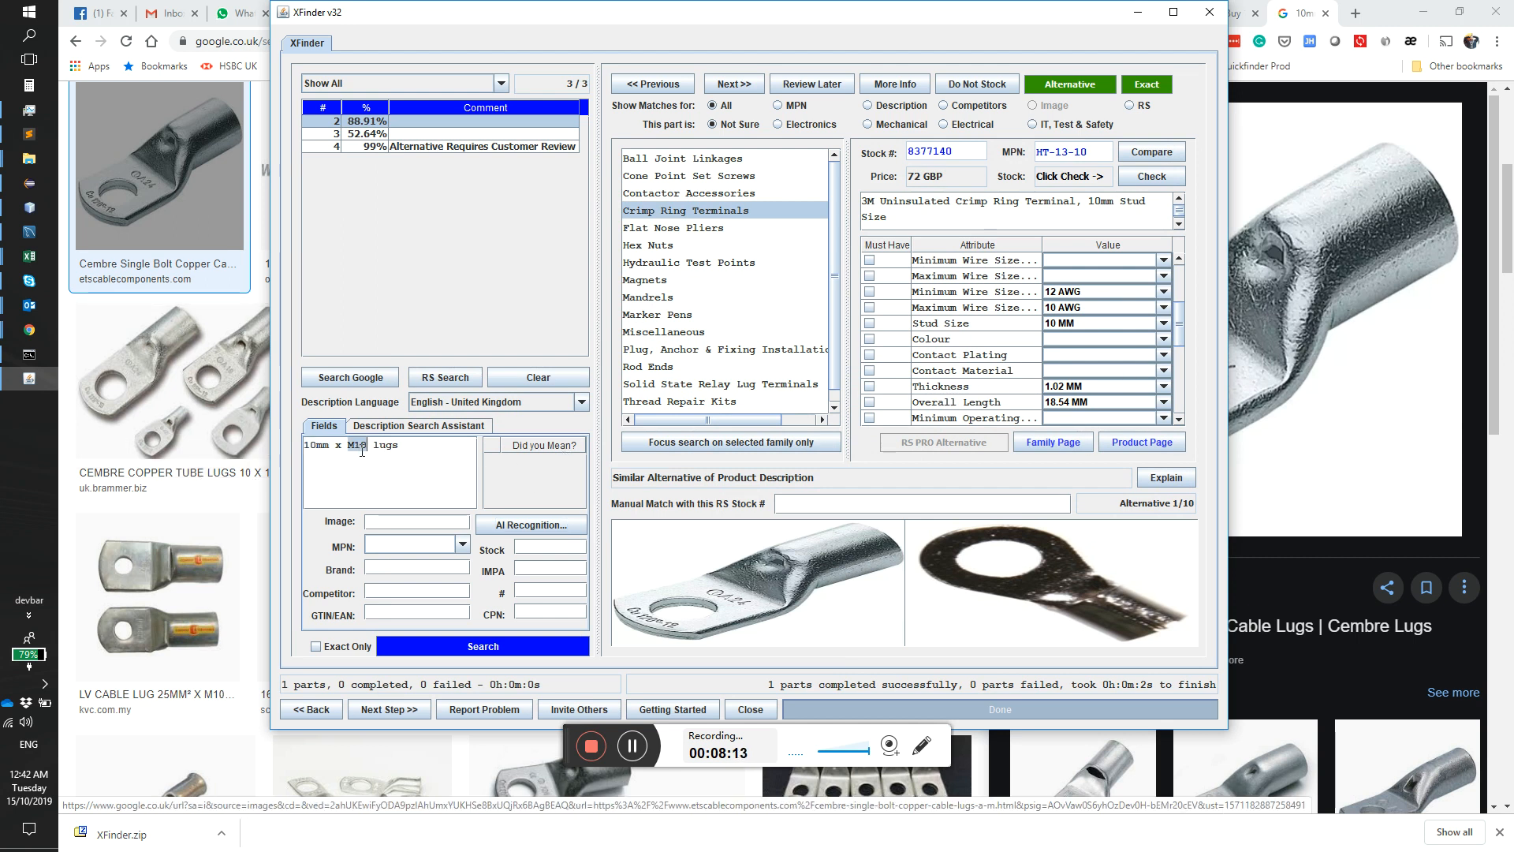
Step: Review the matched ring terminal's attributes and set its Stud Size to M10
scroll(1177, 359, down, 2)
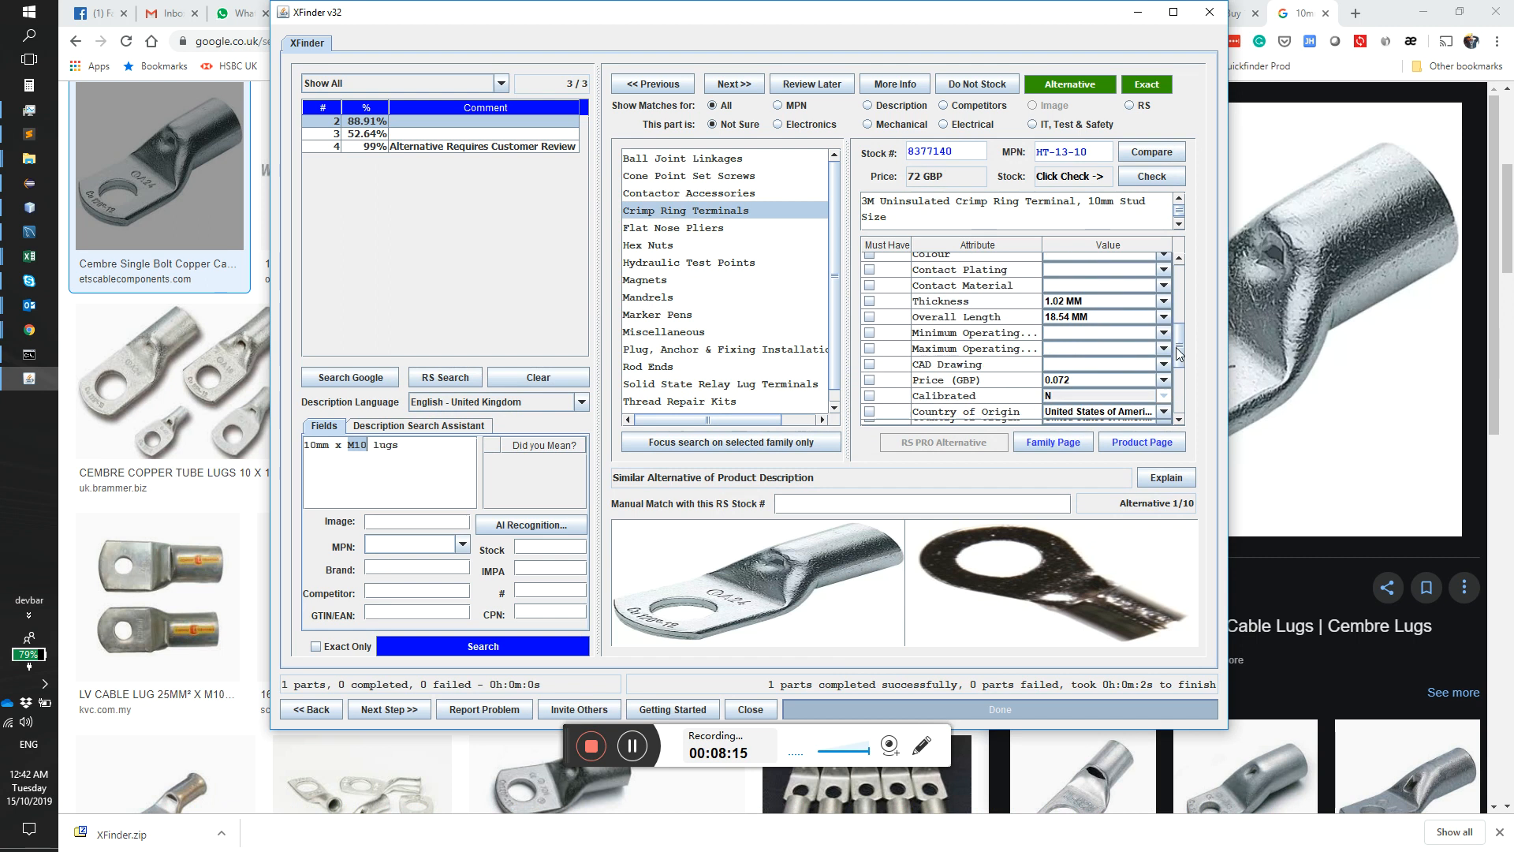
scroll(1177, 359, down, 2)
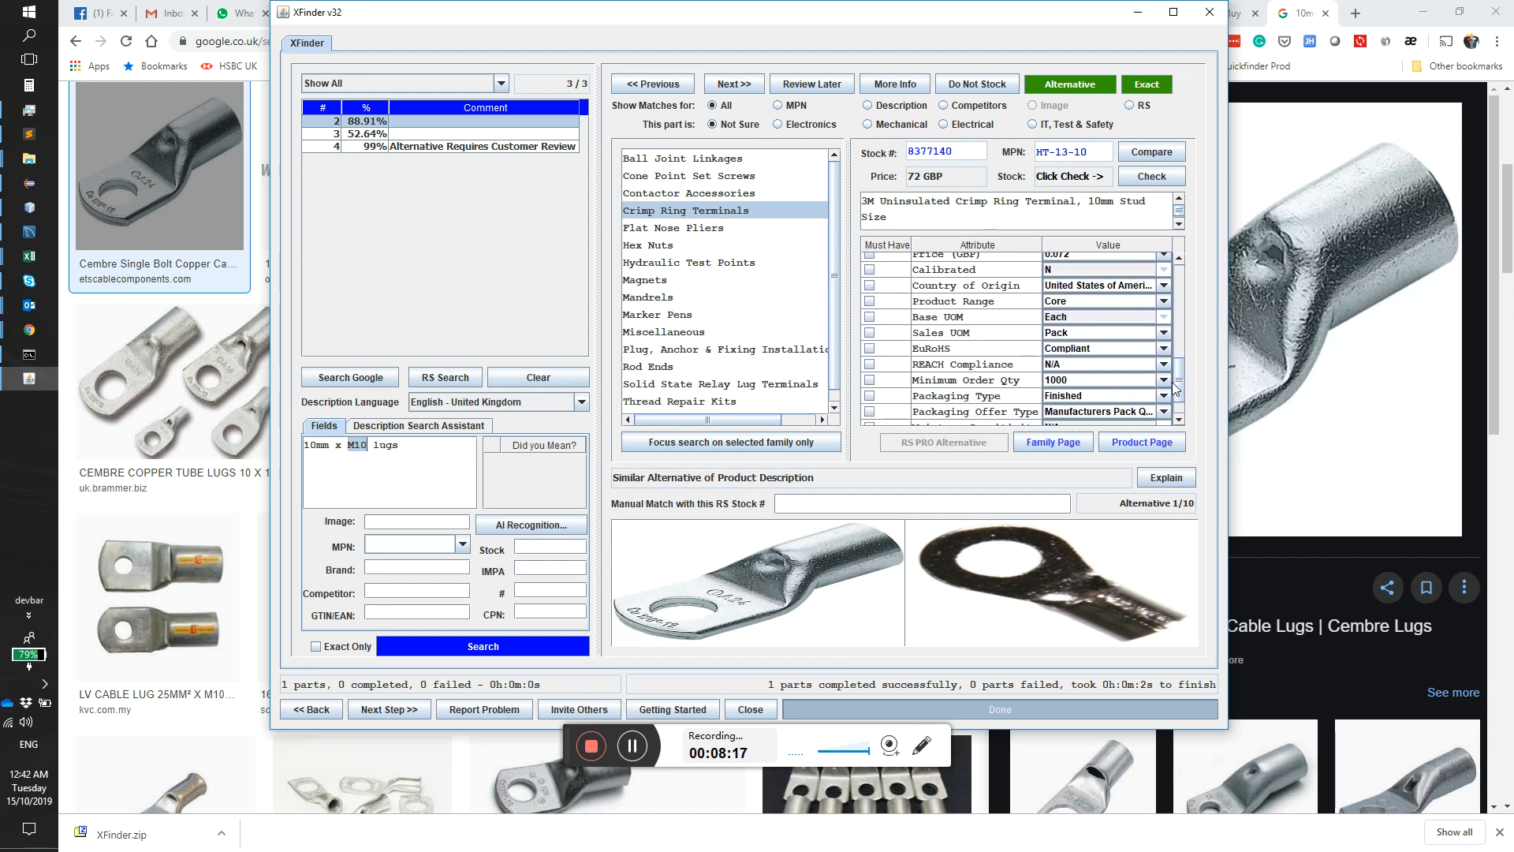
scroll(1168, 371, up, 3)
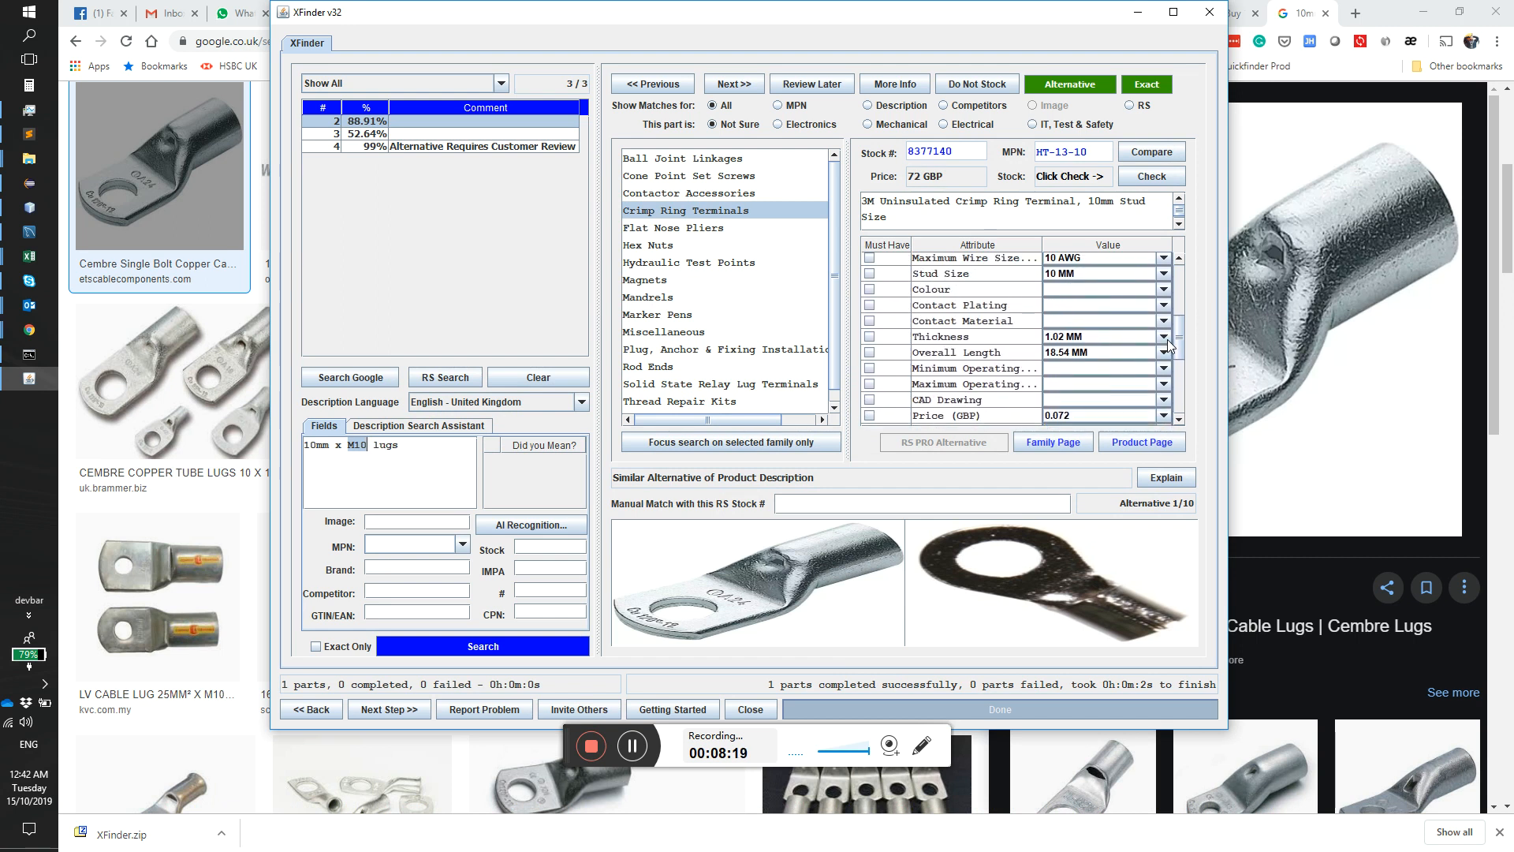
scroll(1168, 343, up, 1)
click(1163, 279)
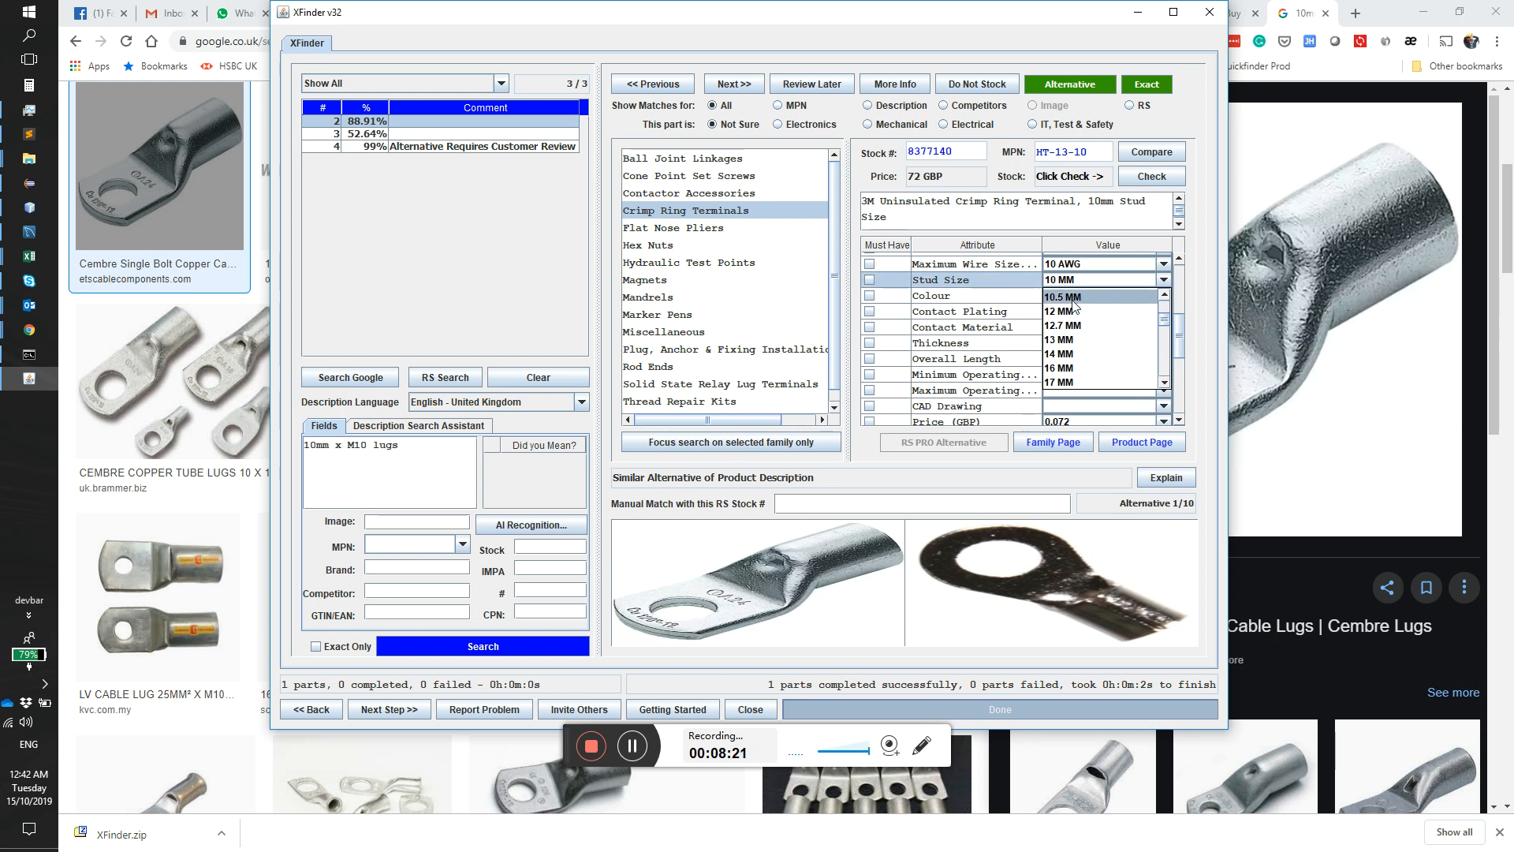
scroll(1084, 324, down, 5)
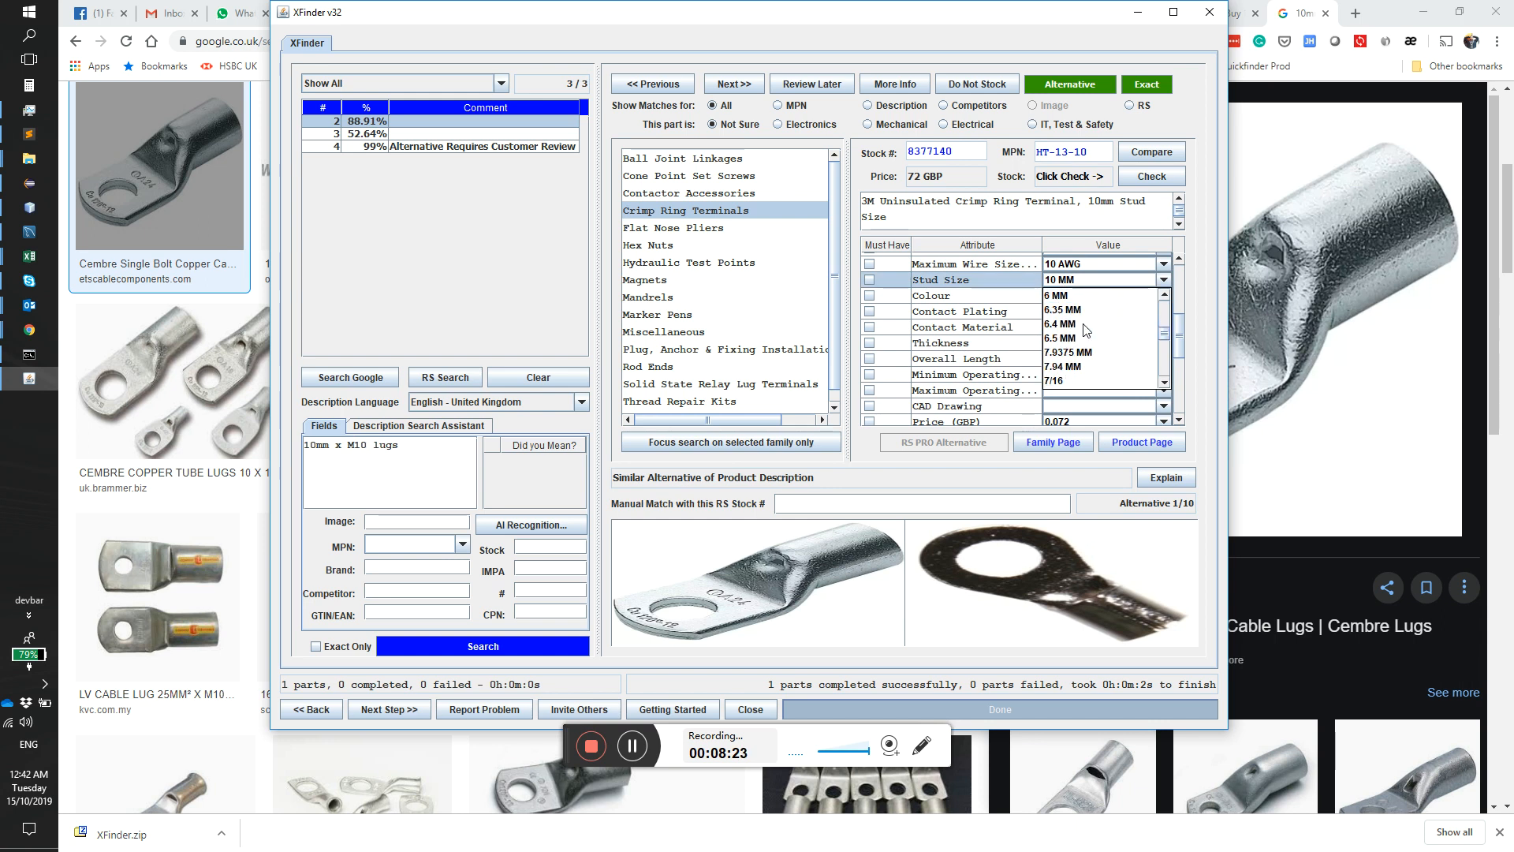
scroll(1086, 330, down, 3)
scroll(1086, 329, up, 1)
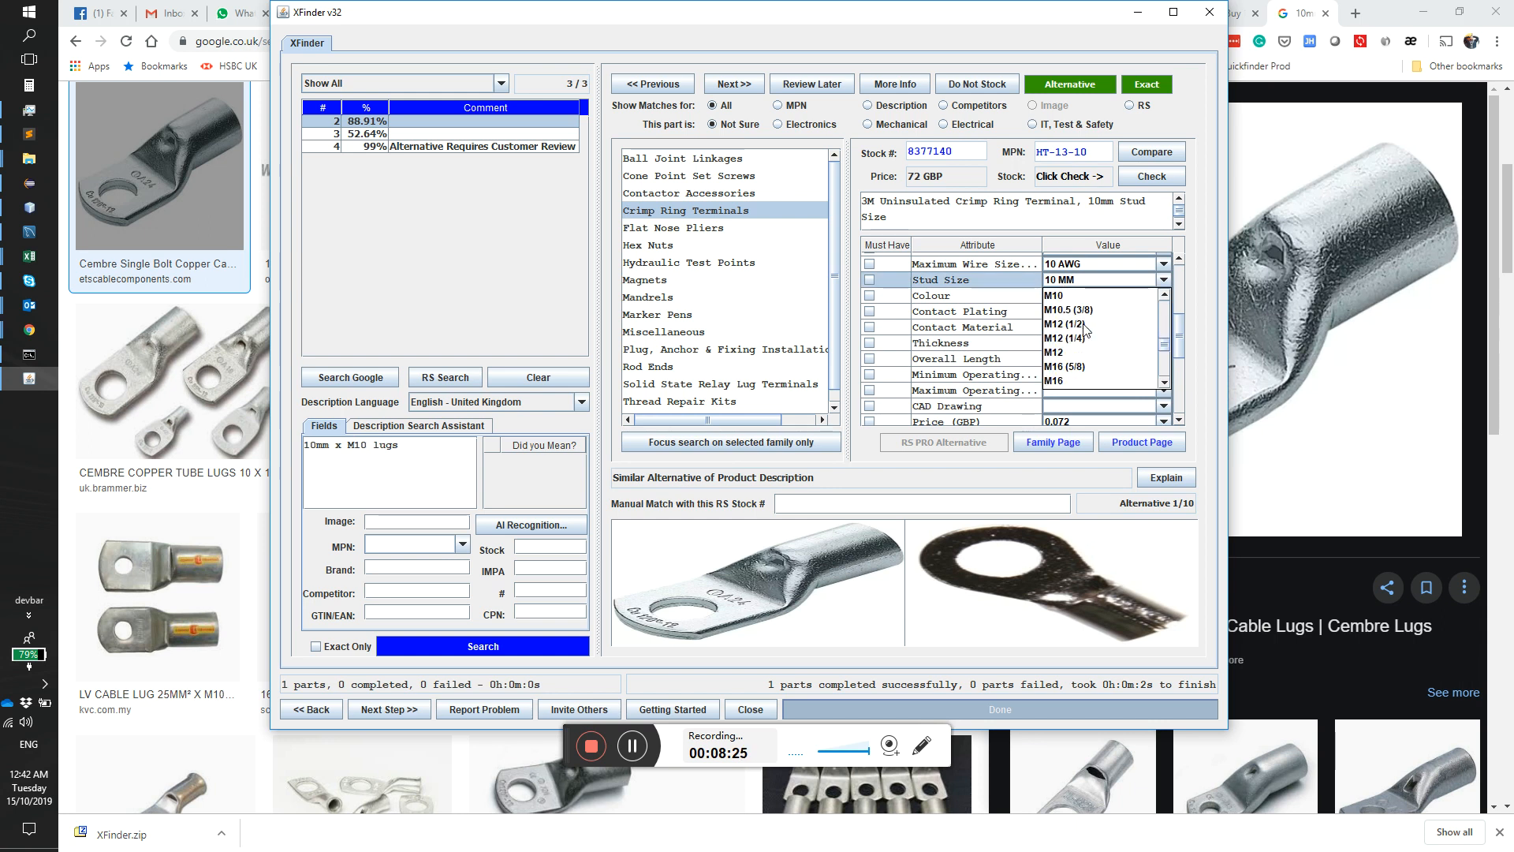
click(1086, 329)
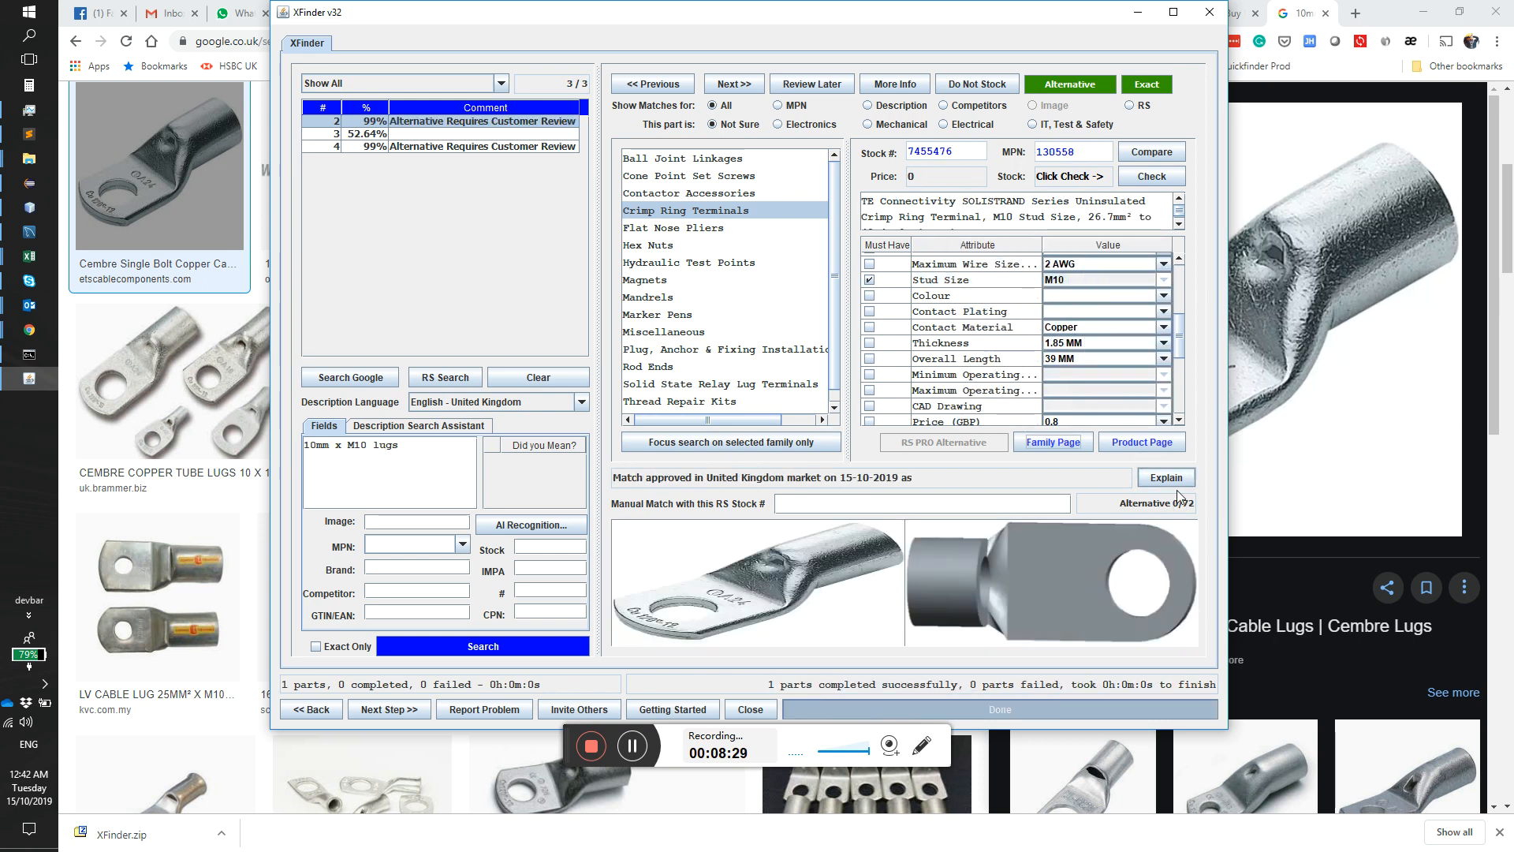
Step: Set the Inner Ring Diameter attribute of the matched crimp ring terminal to 10 MM
scroll(1145, 361, up, 3)
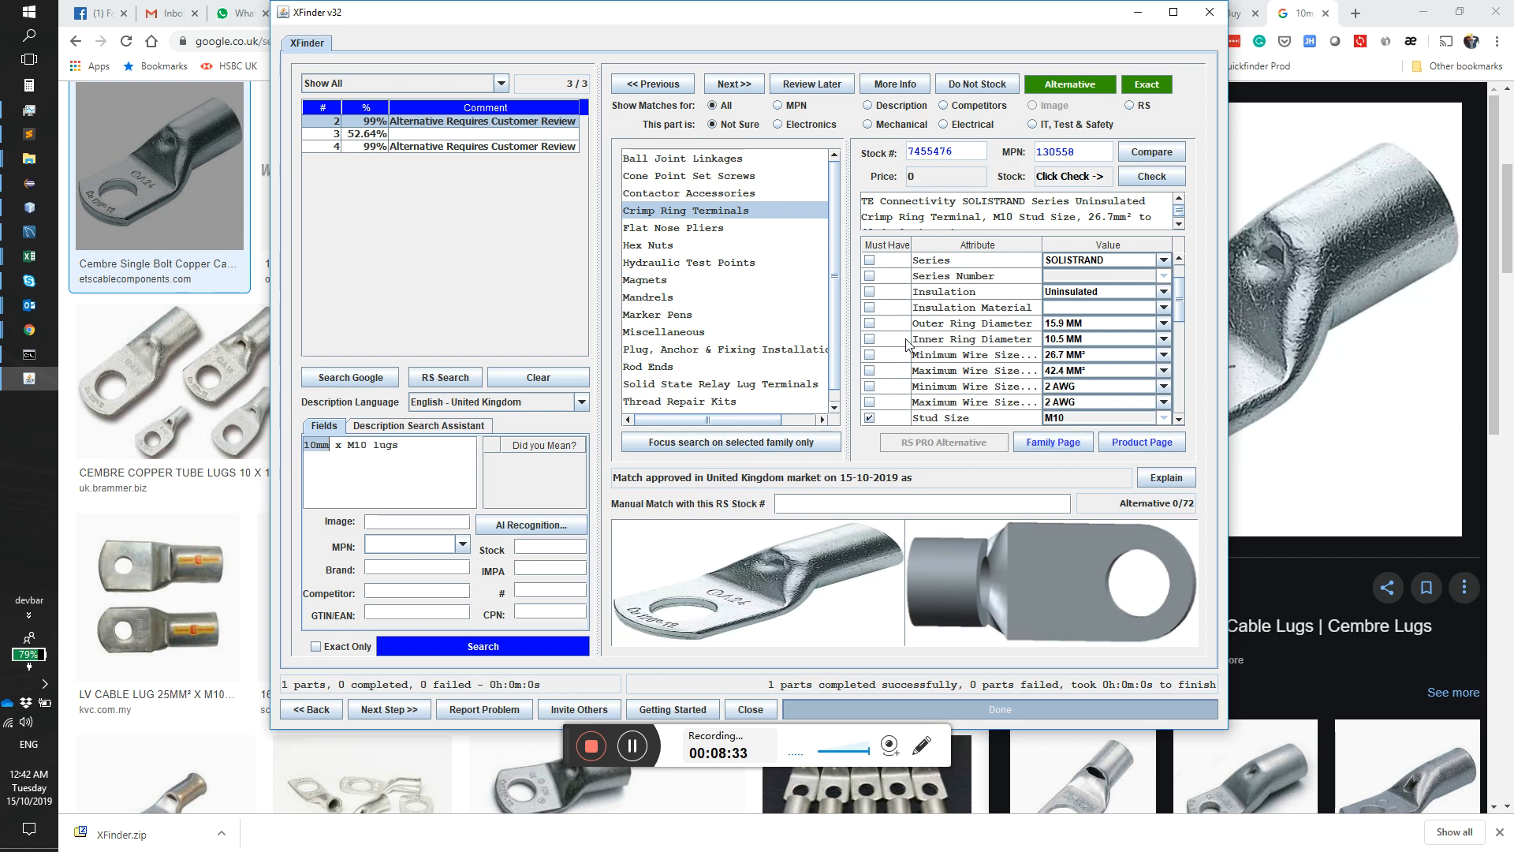
click(1073, 344)
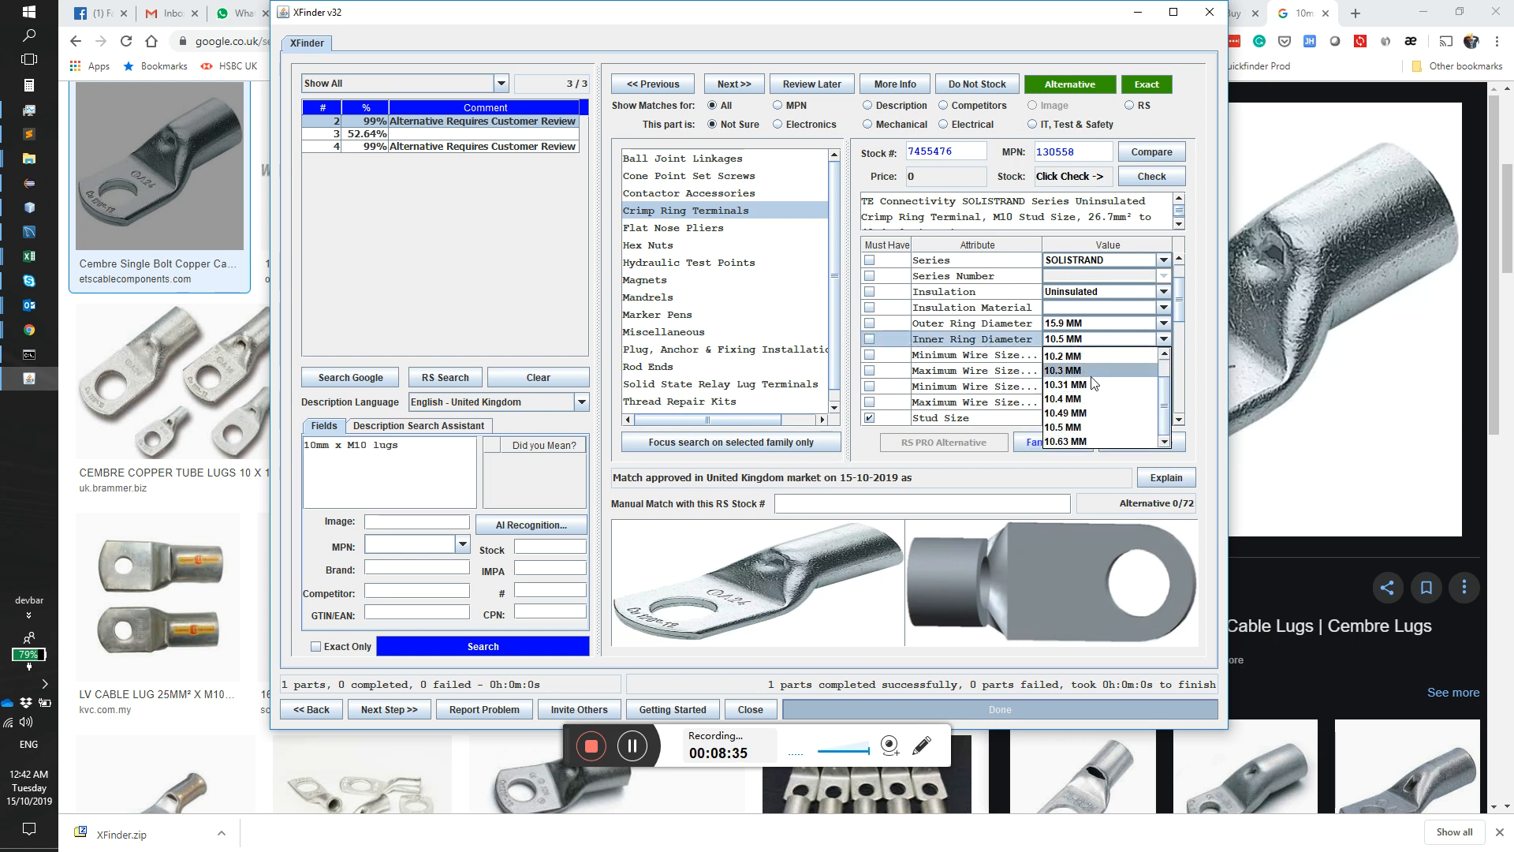
scroll(1093, 377, up, 1)
click(1064, 370)
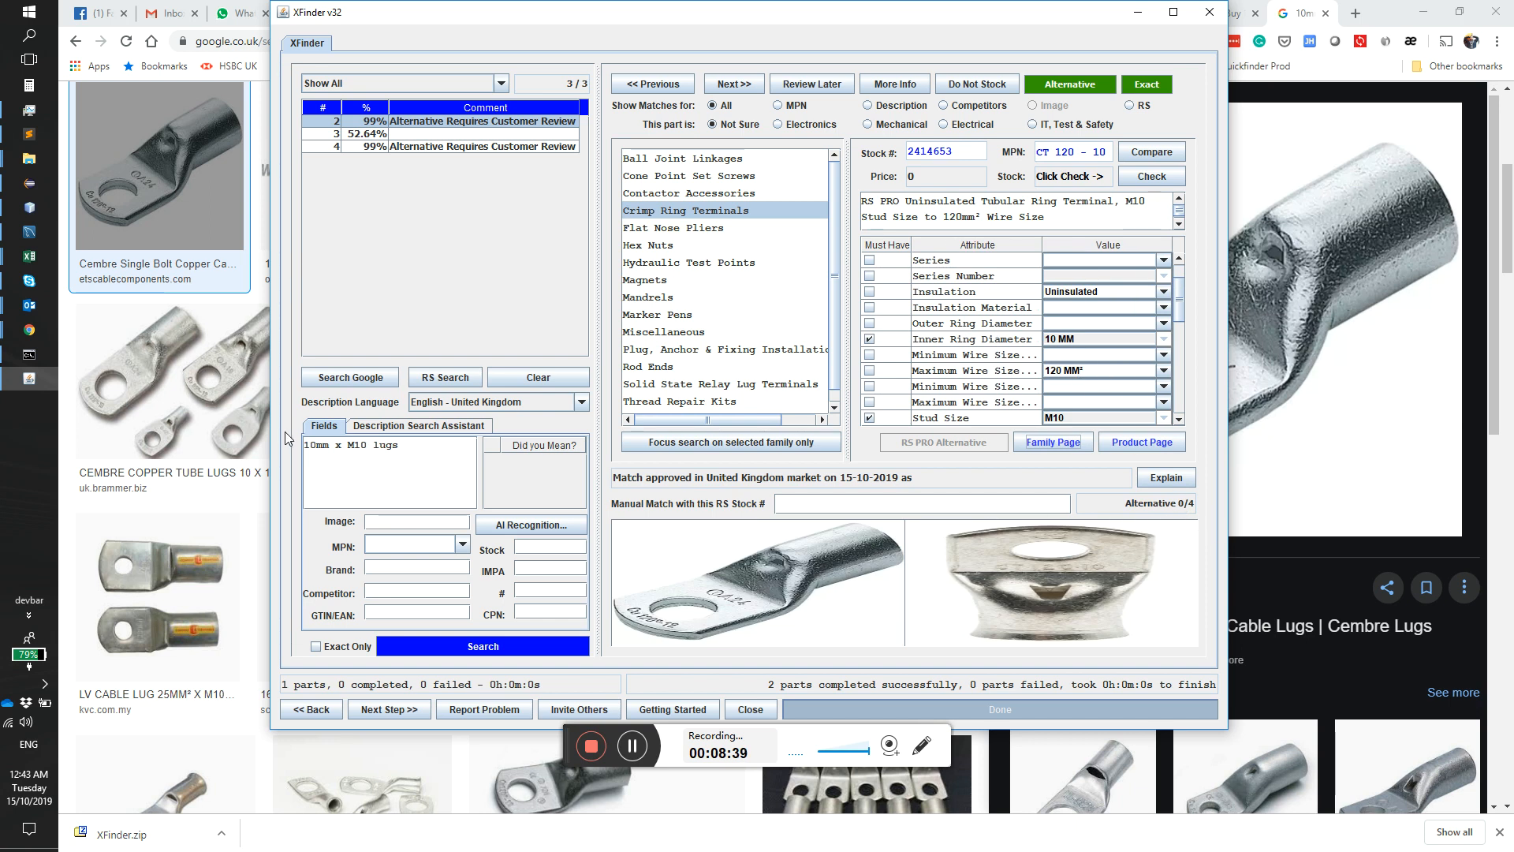
Step: Start AI recognition for part 2 and browse for another image in the rs-images folder under downloads on the C: drive
click(509, 525)
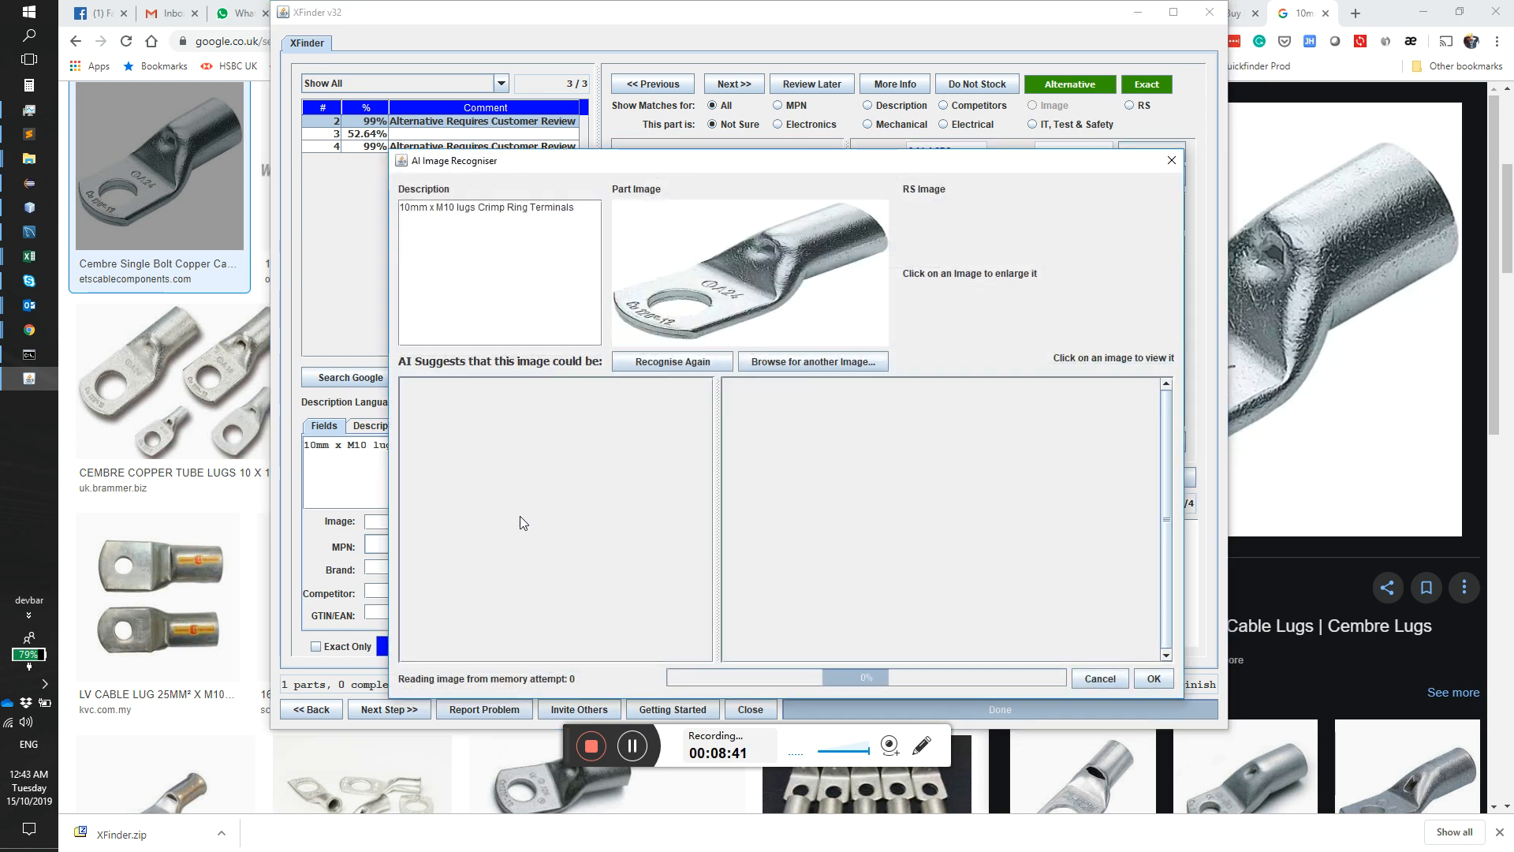
click(787, 361)
click(803, 321)
scroll(745, 377, up, 2)
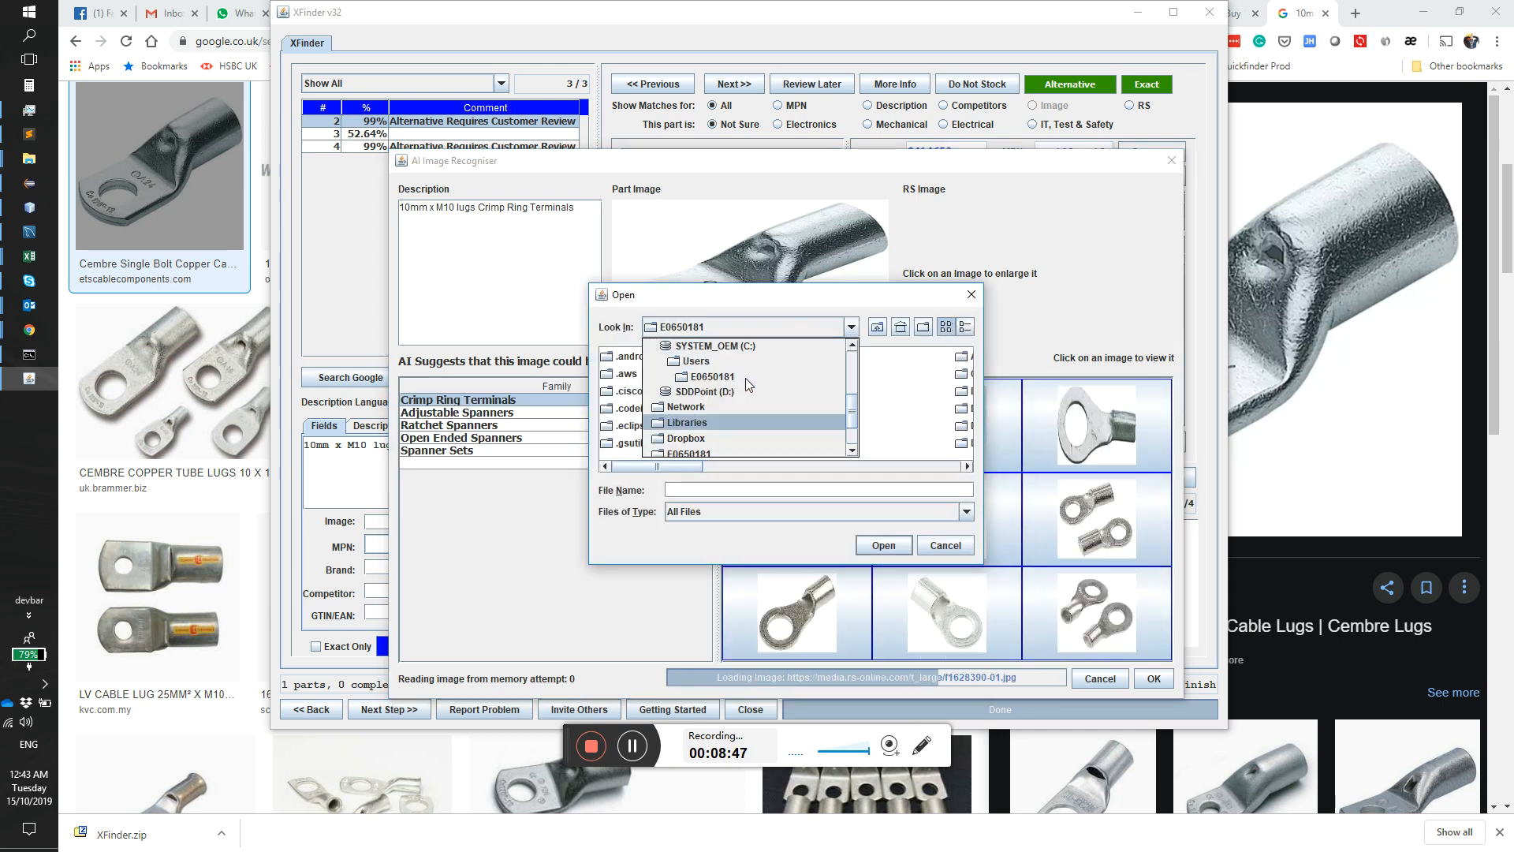
click(733, 389)
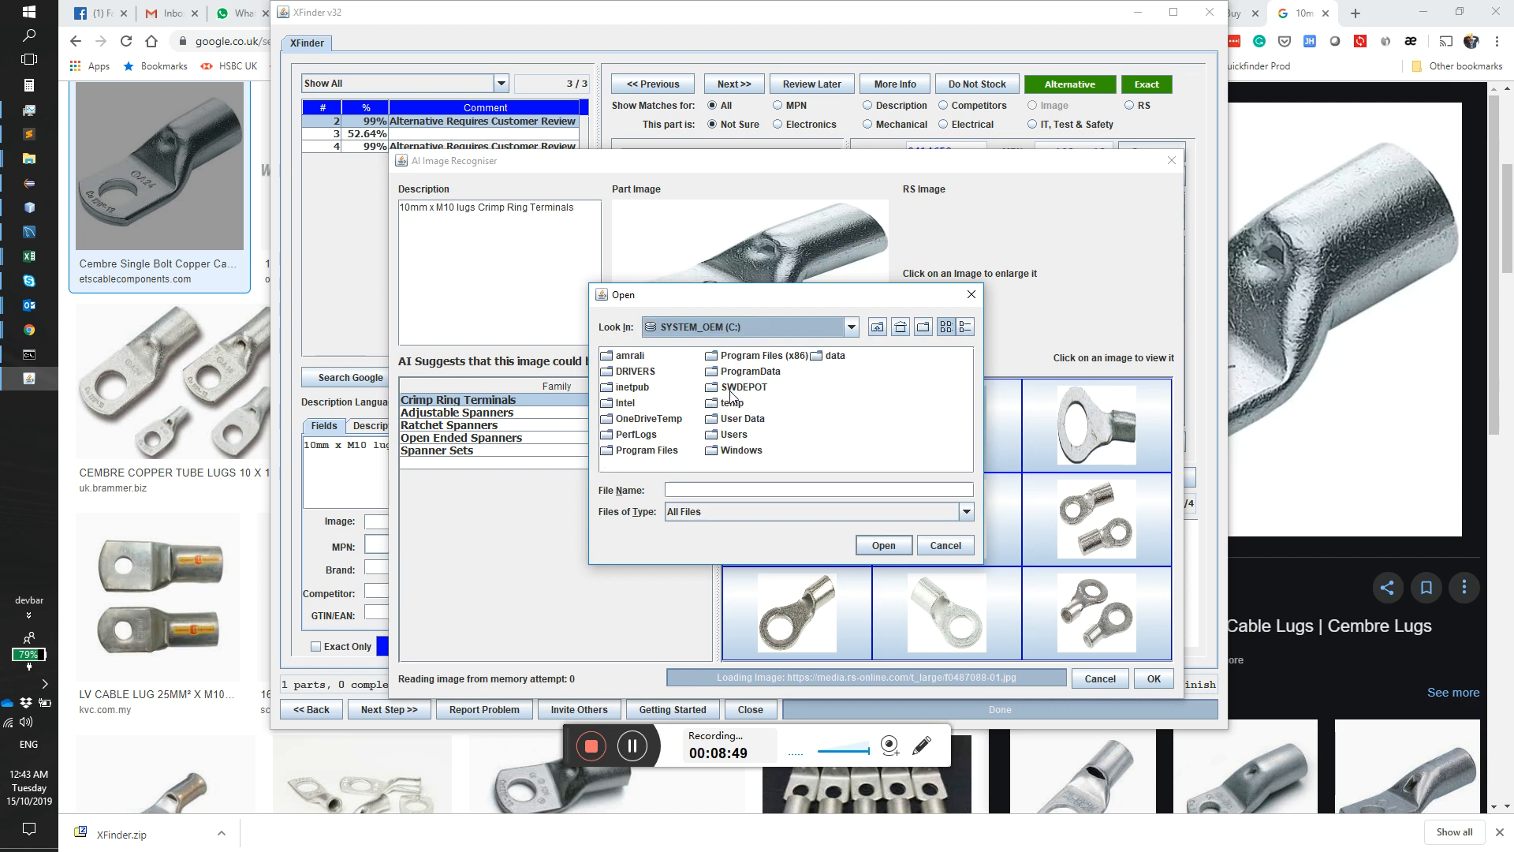
double_click(633, 356)
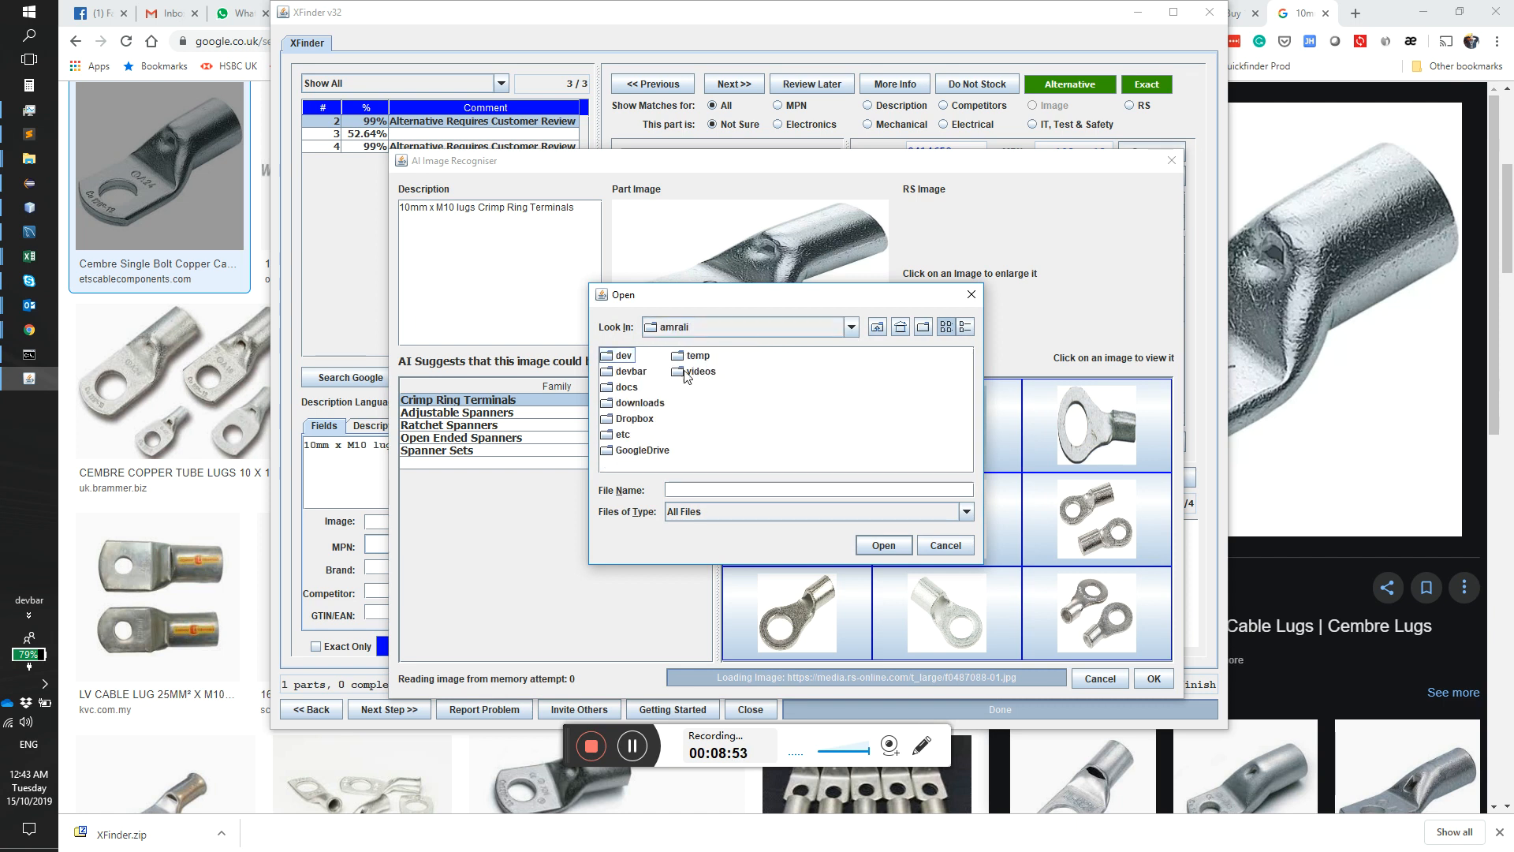
double_click(631, 404)
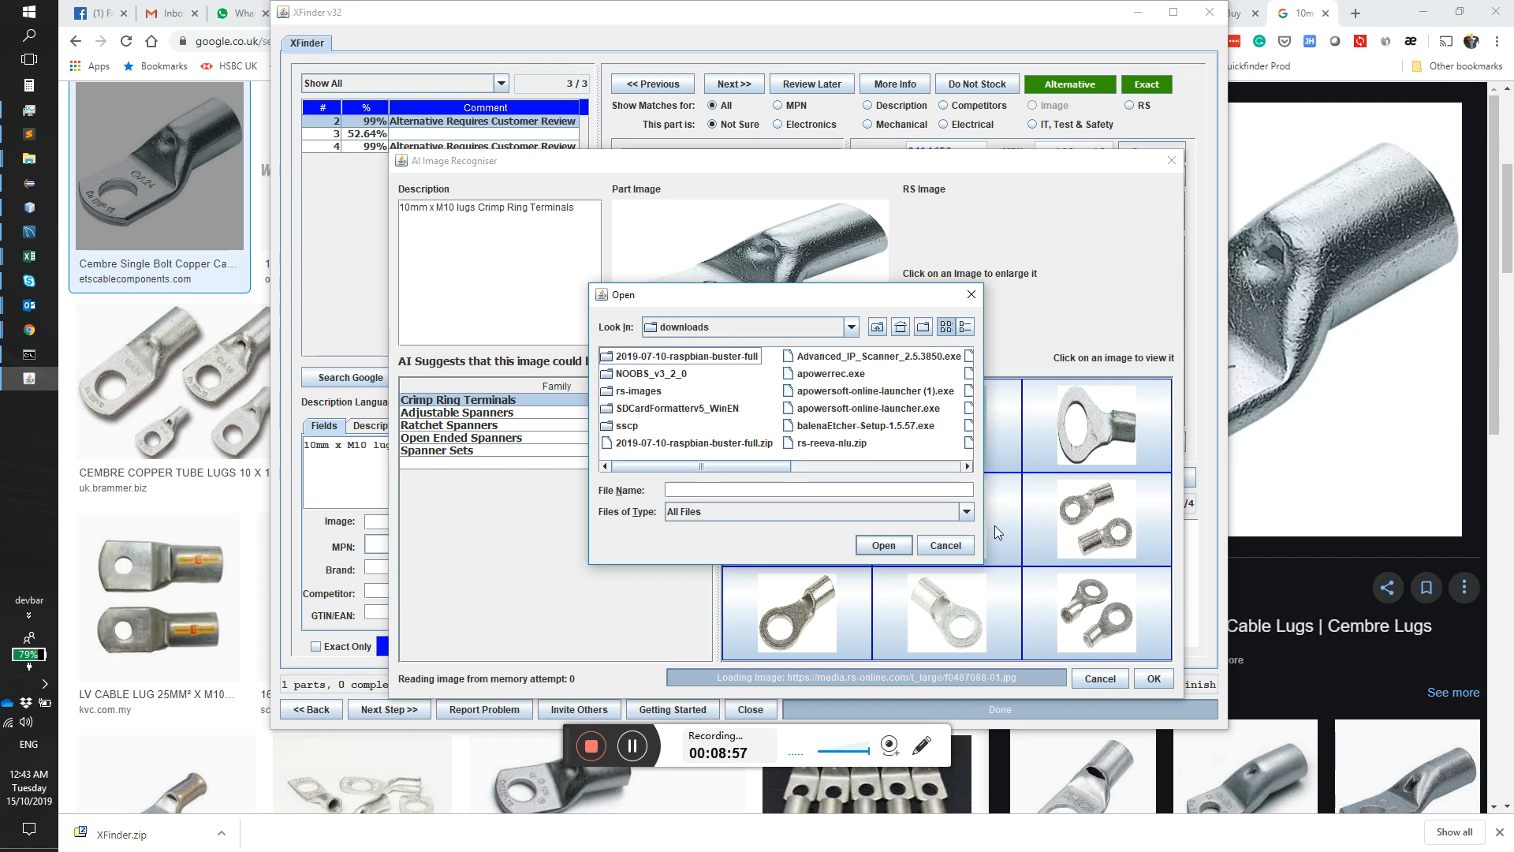
drag(979, 567, 1250, 740)
double_click(645, 392)
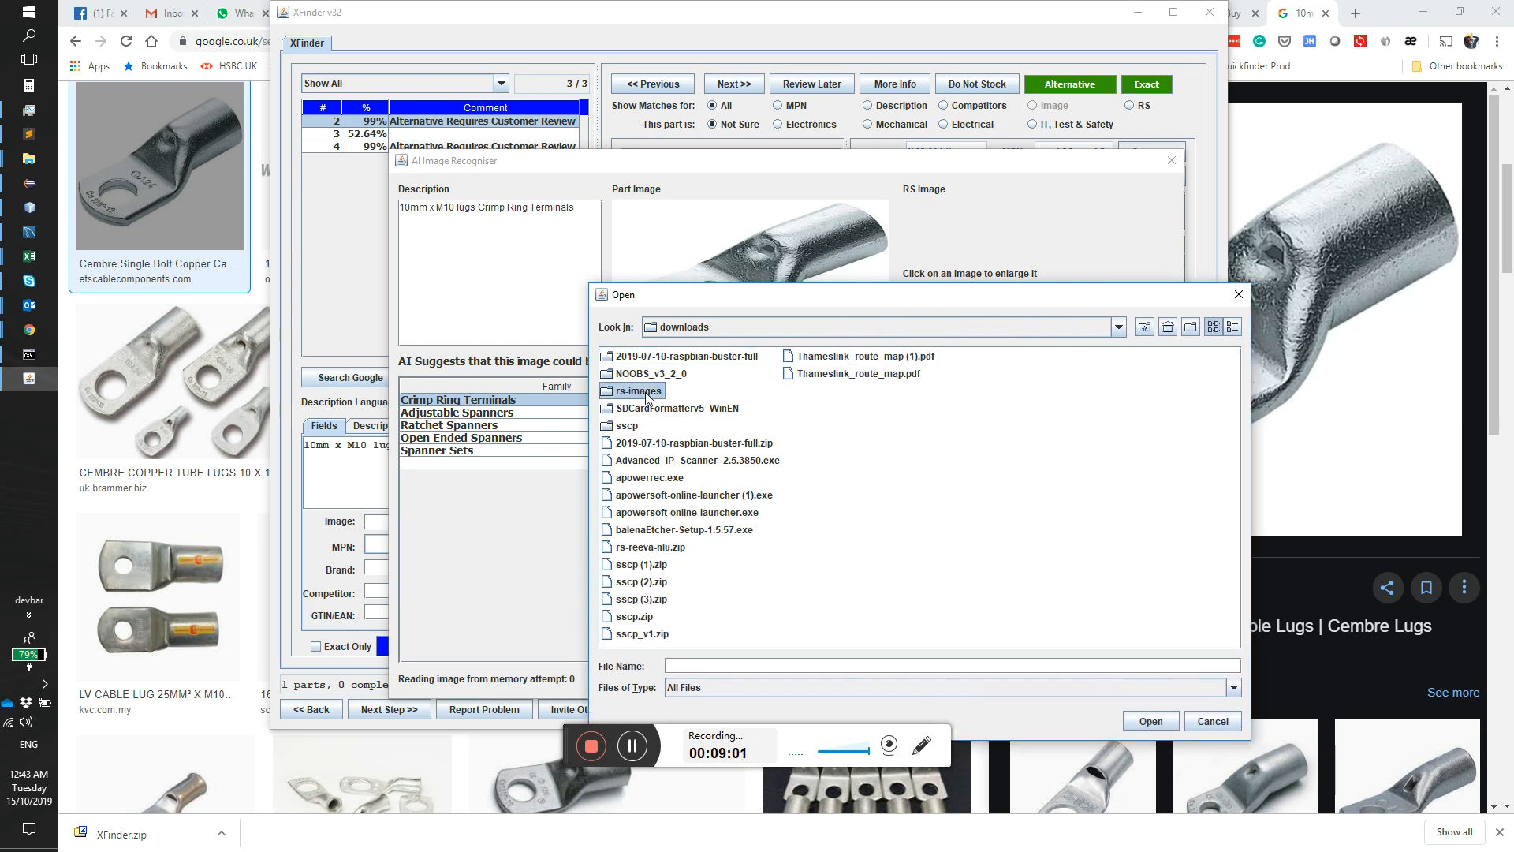
Step: Show the image files with details and run recognition on the thermal imaging camera picture
click(1231, 330)
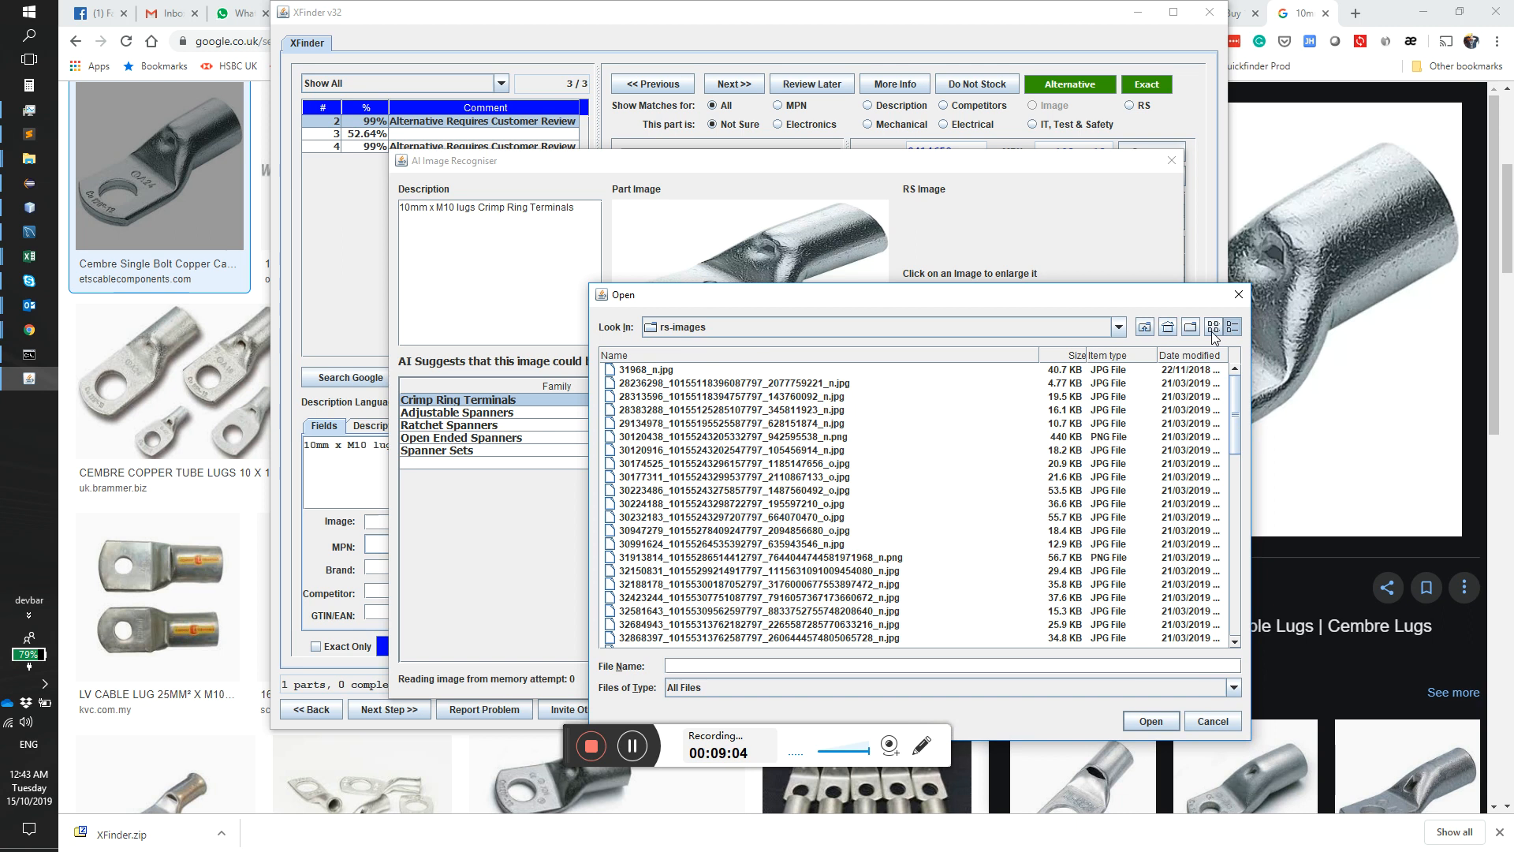
scroll(611, 576, down, 8)
double_click(642, 582)
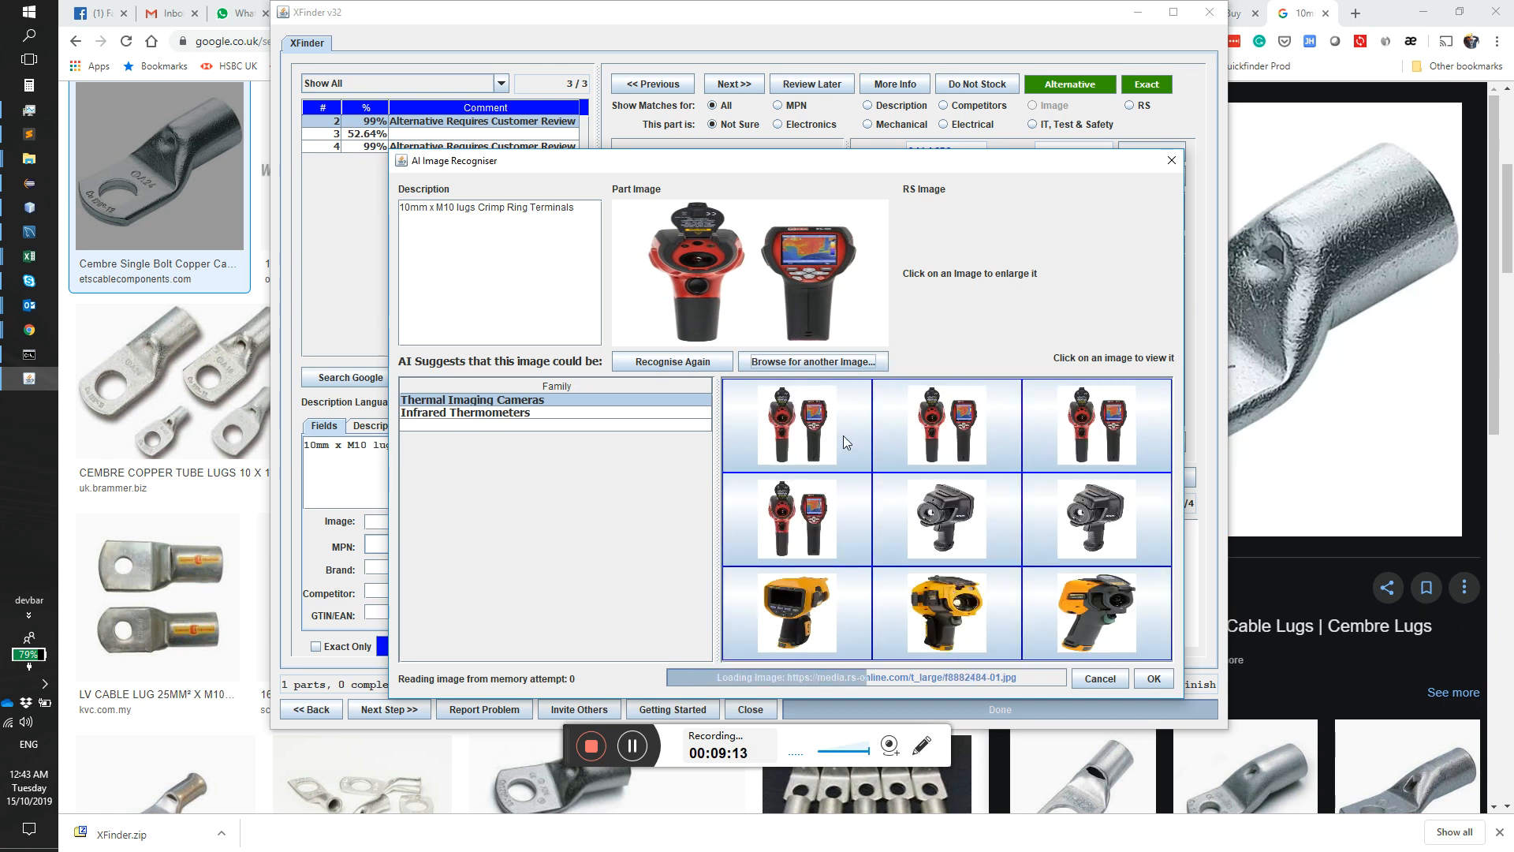
Step: Browse for another image and run AI recognition on F6110210-01.jpg from the rs-images folder
click(778, 364)
scroll(768, 415, down, 5)
click(763, 425)
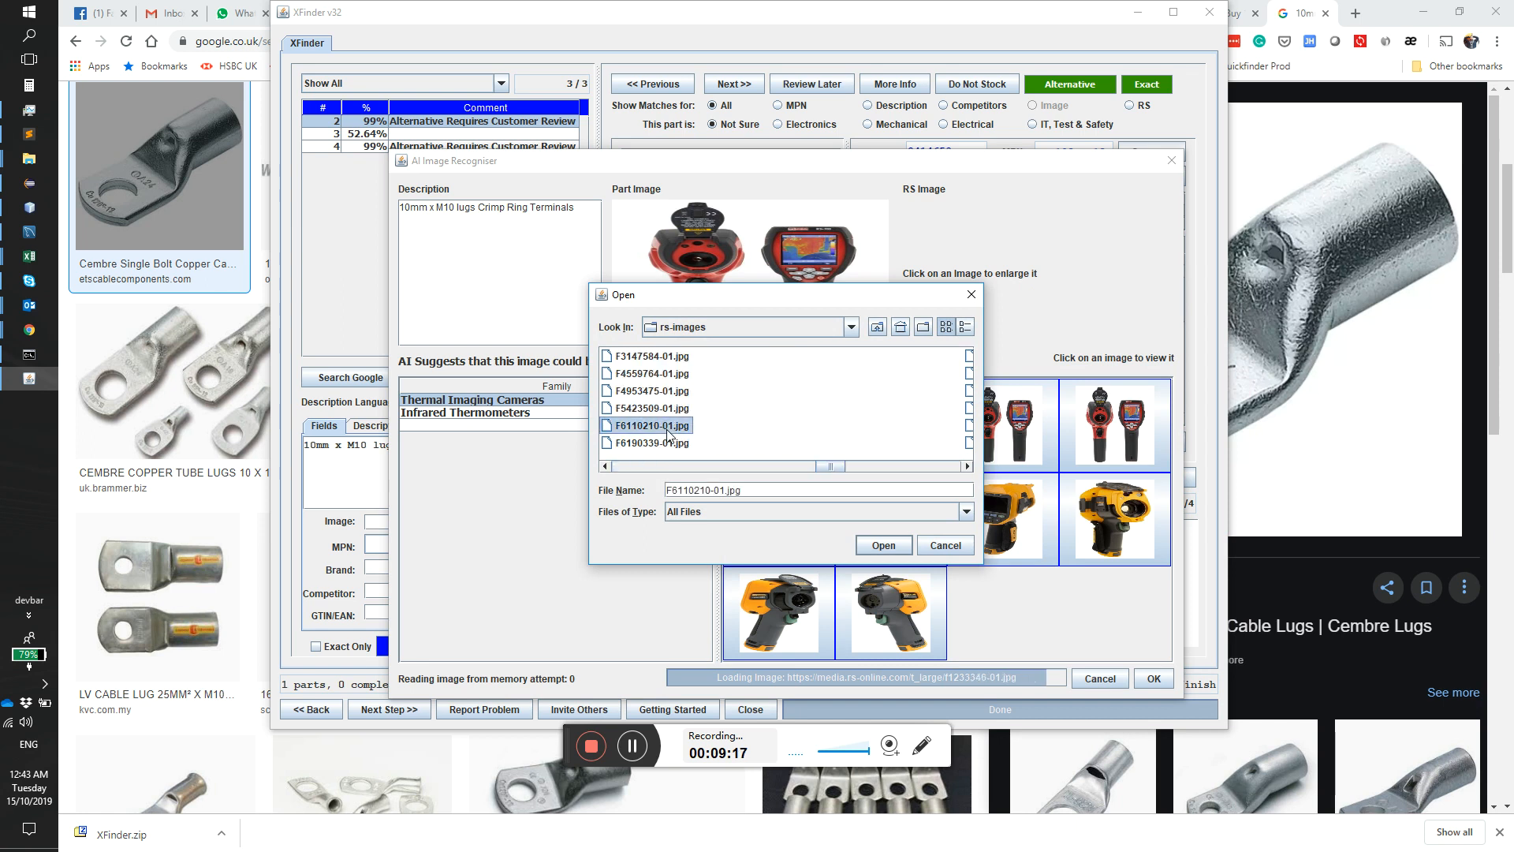
click(881, 546)
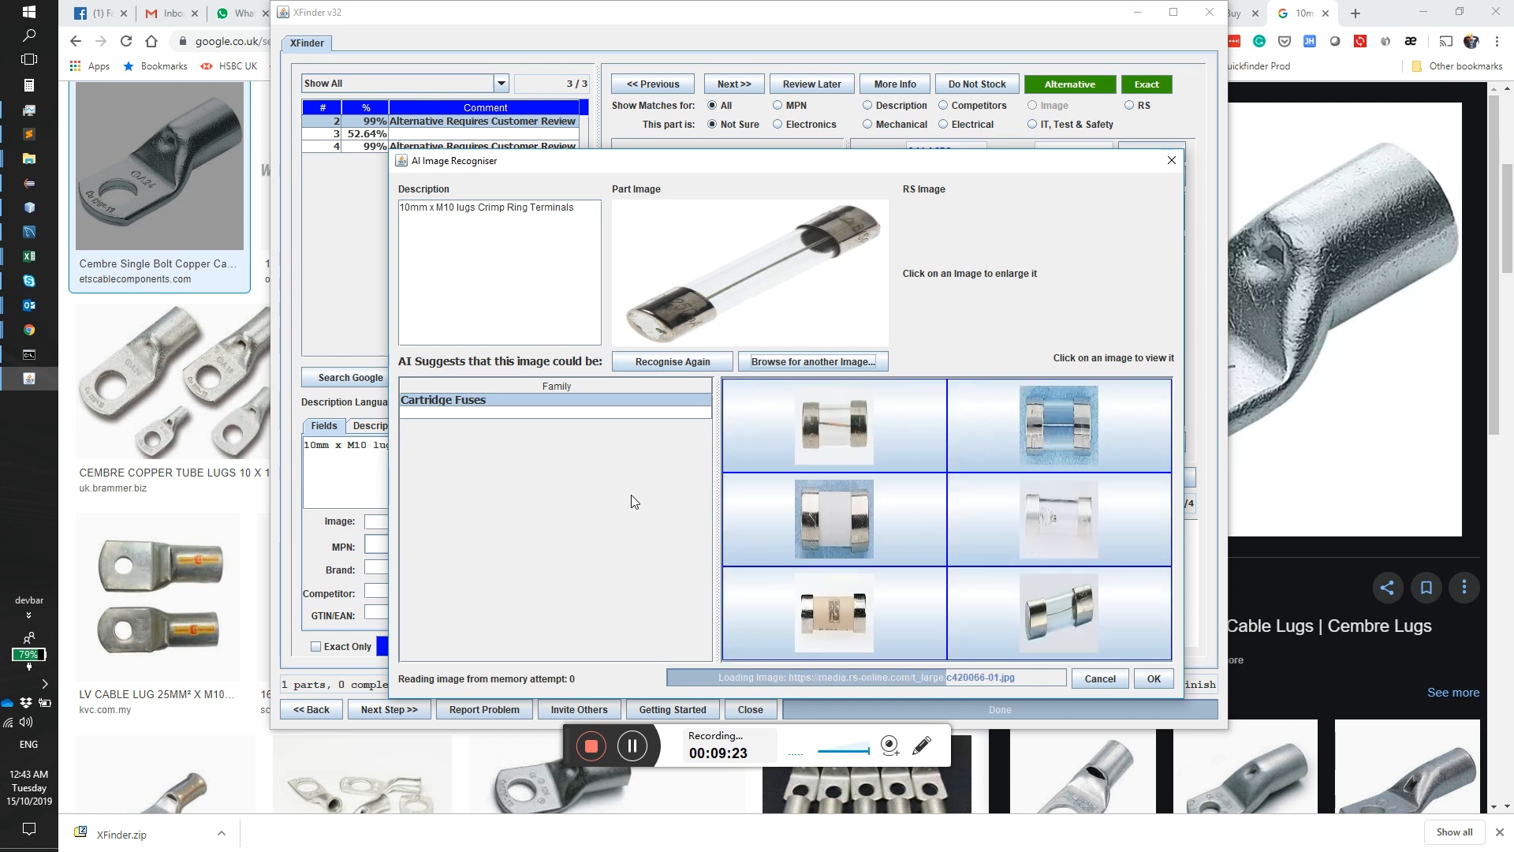
Step: Run AI recognition on the image file R1678525-01.jpg from the rs-images folder
click(820, 360)
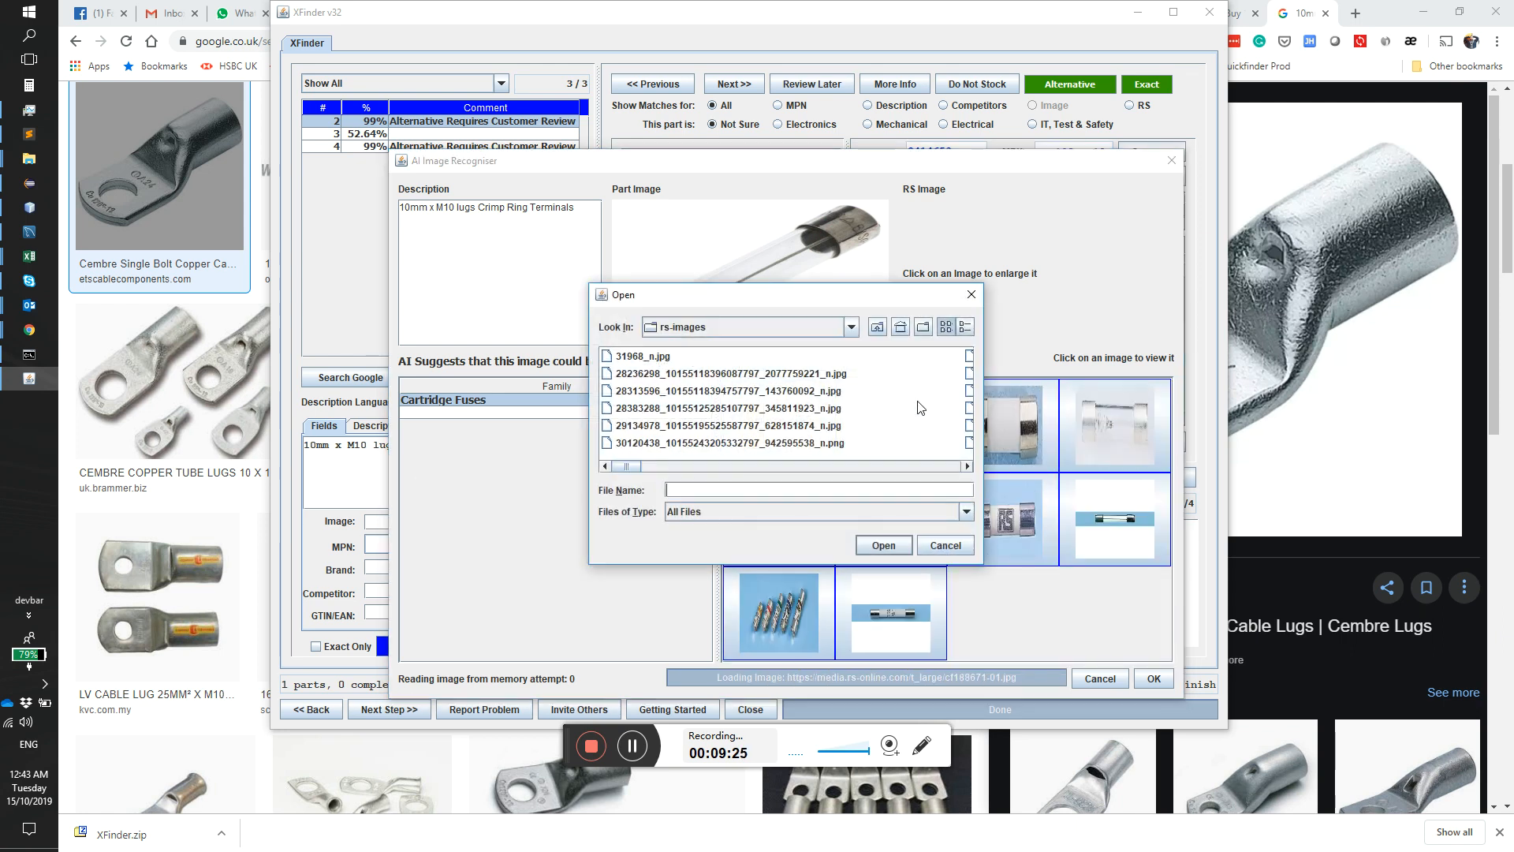
scroll(781, 414, left, 1)
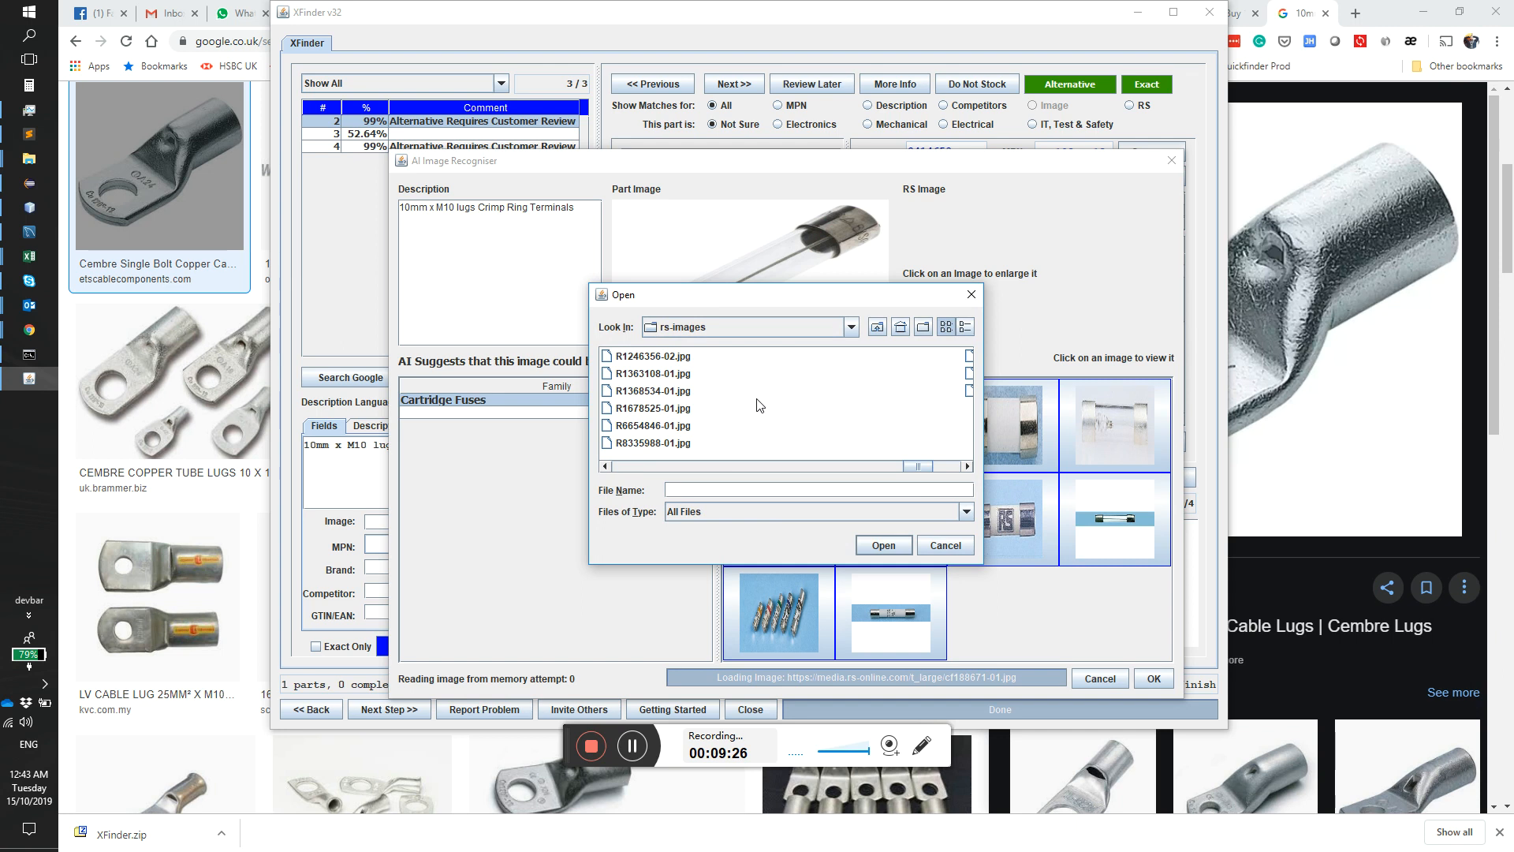
double_click(646, 410)
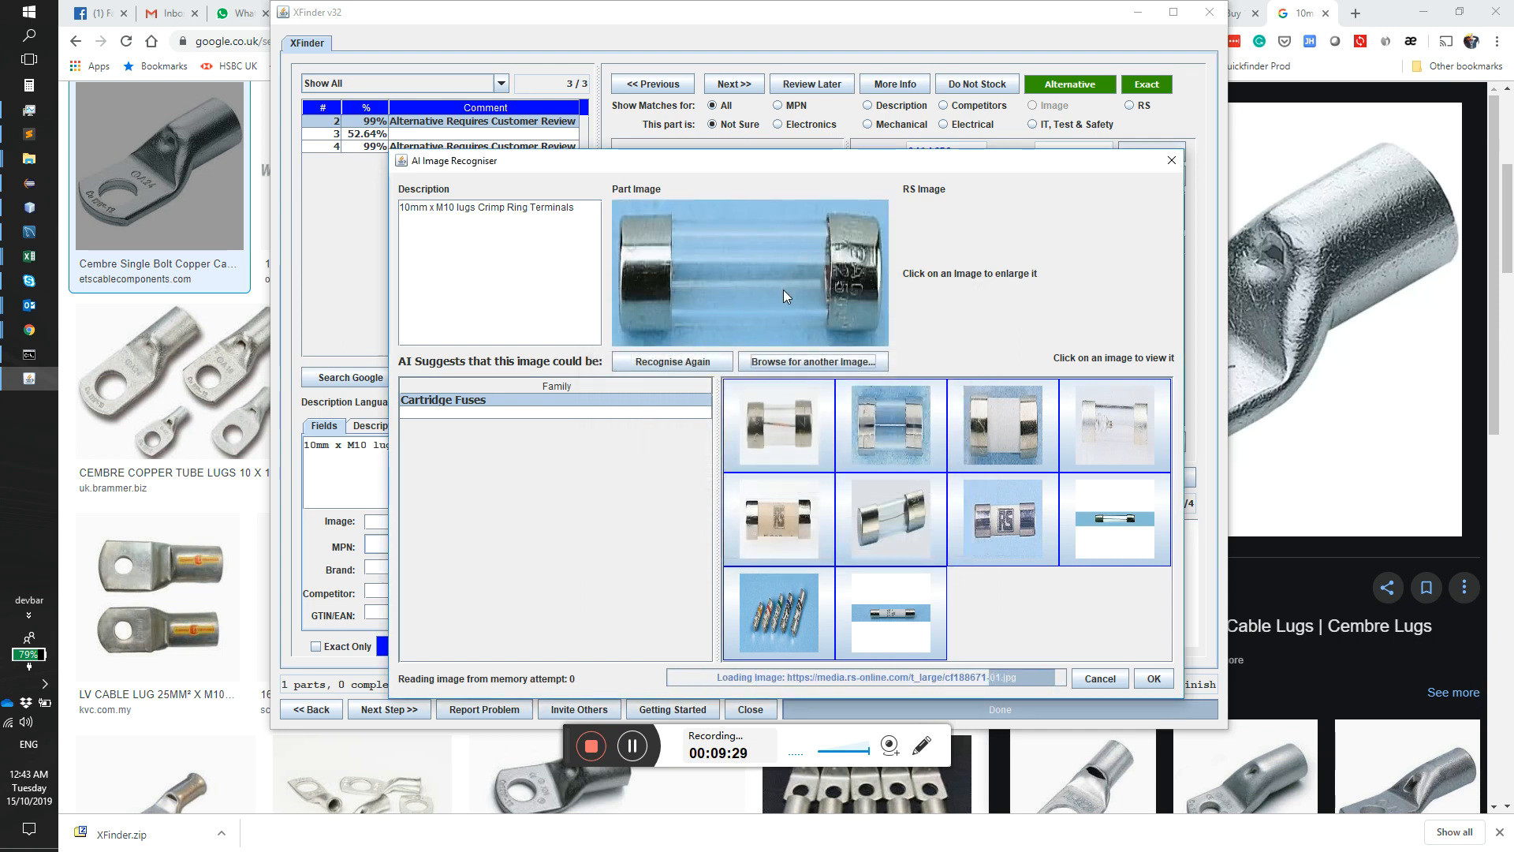
Step: Browse the detailed rs-images file list and run AI recognition on the photo of a white plate
click(812, 362)
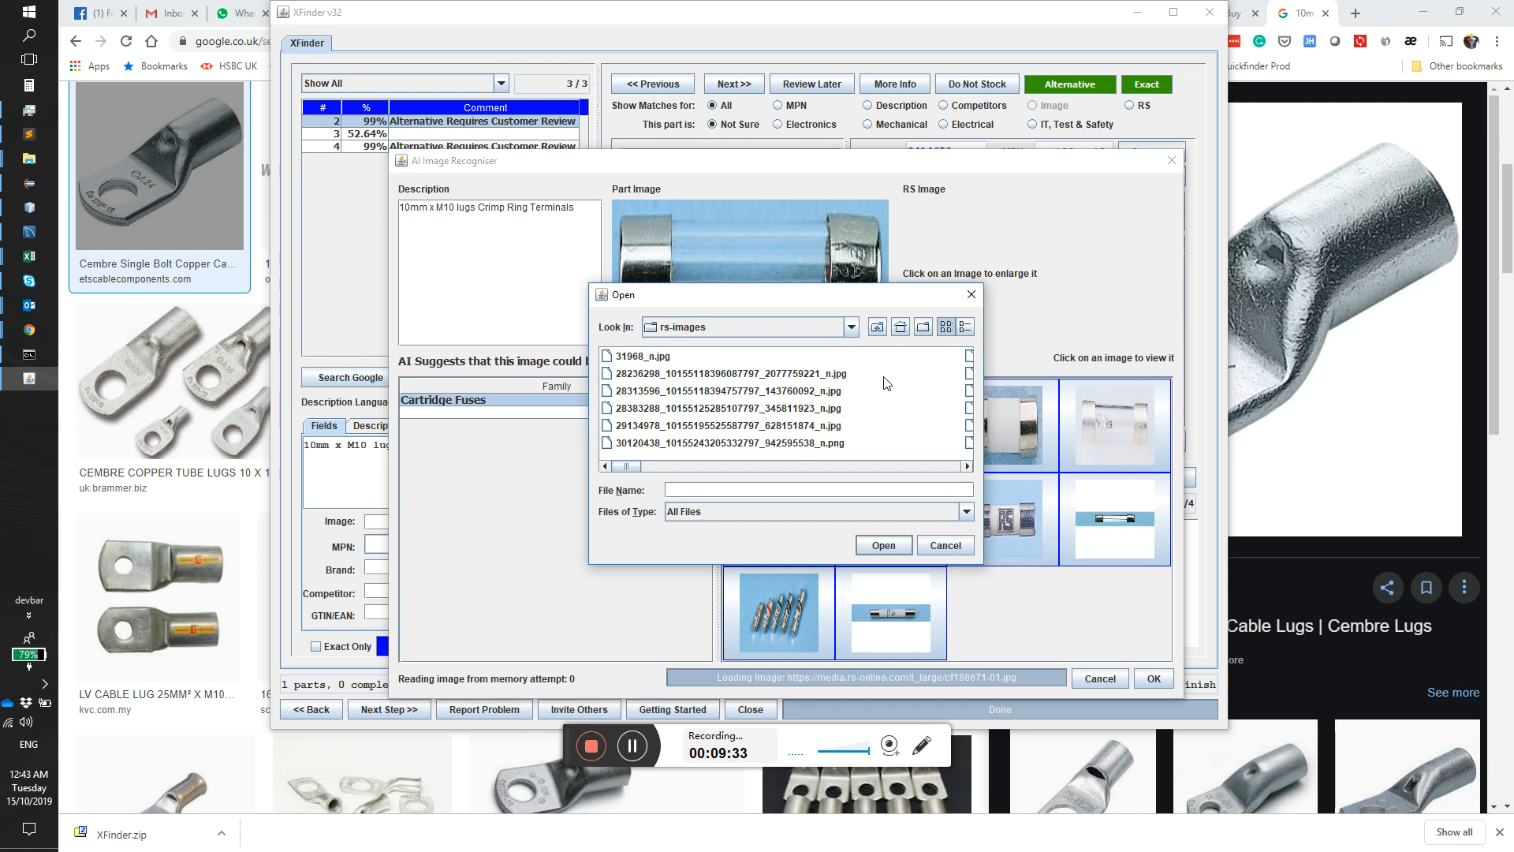
click(965, 327)
scroll(730, 454, down, 5)
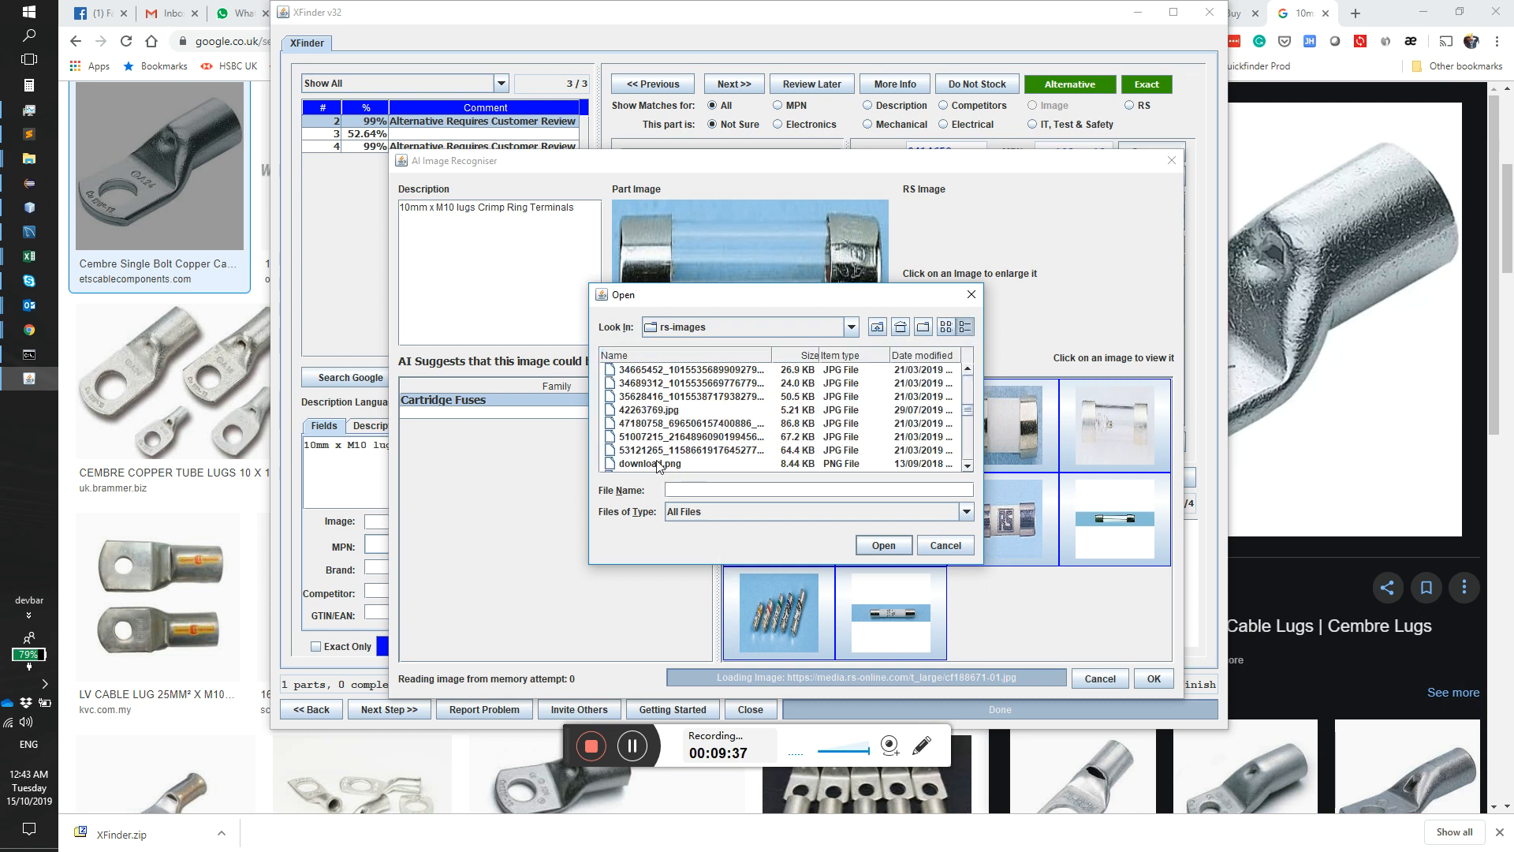
double_click(641, 424)
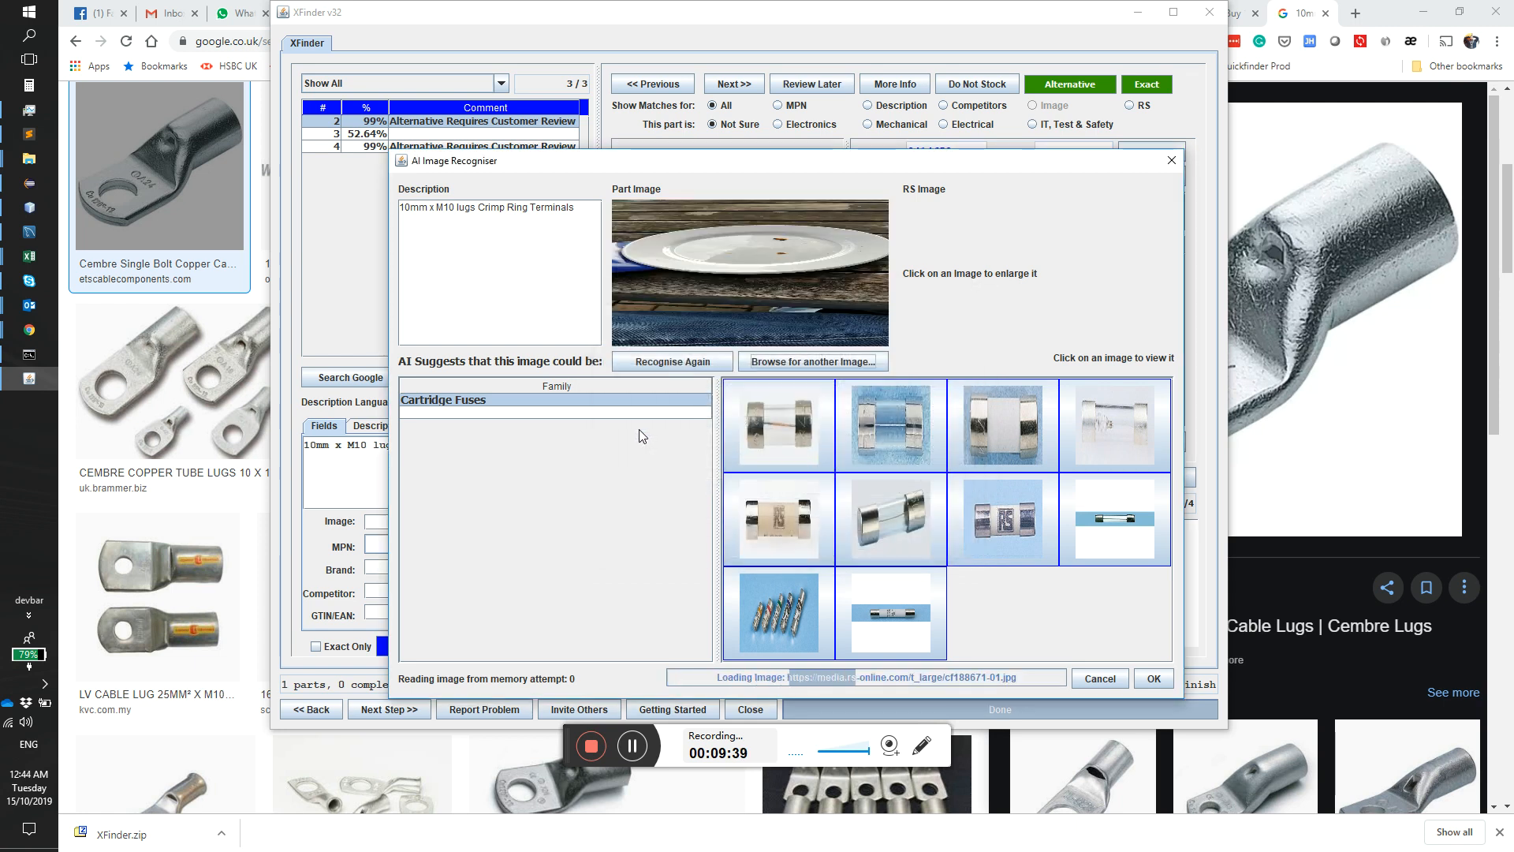
Step: Browse the rs-images folder again and run AI recognition on F1223413-02.jpg
click(865, 363)
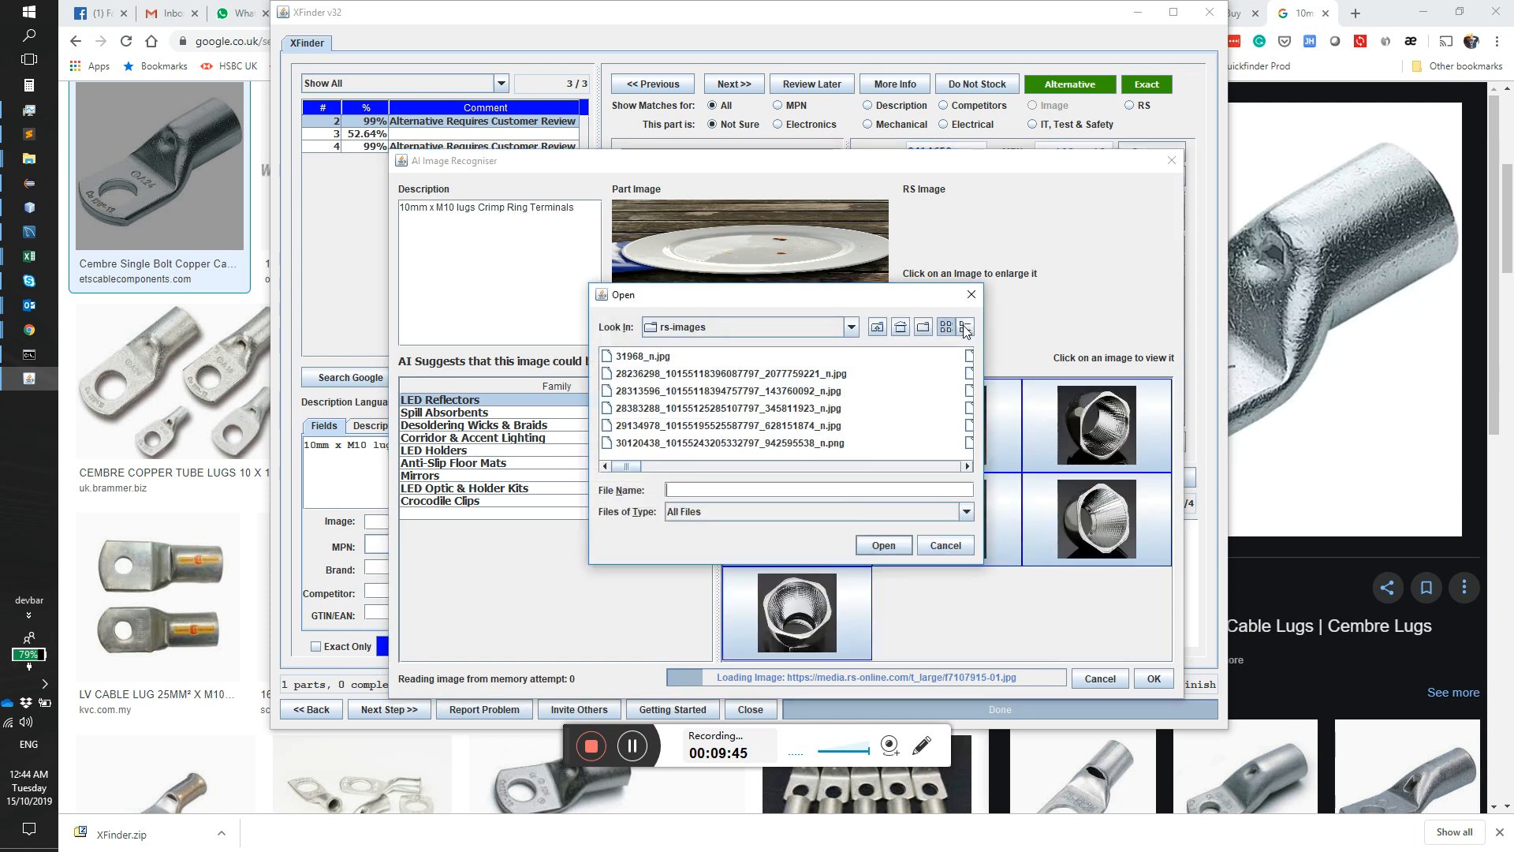
drag(965, 385, 965, 418)
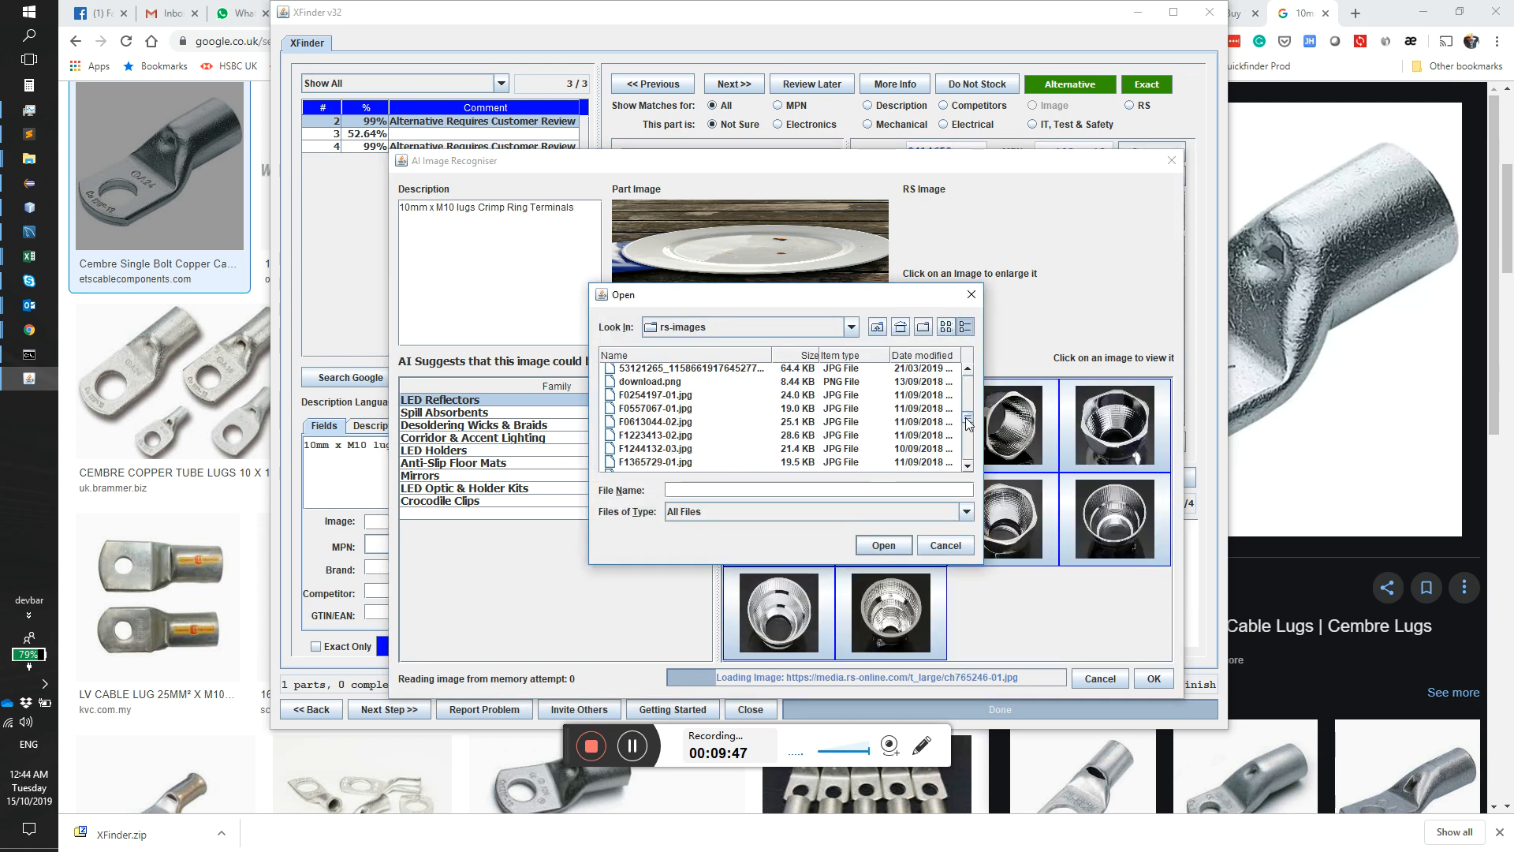
click(674, 437)
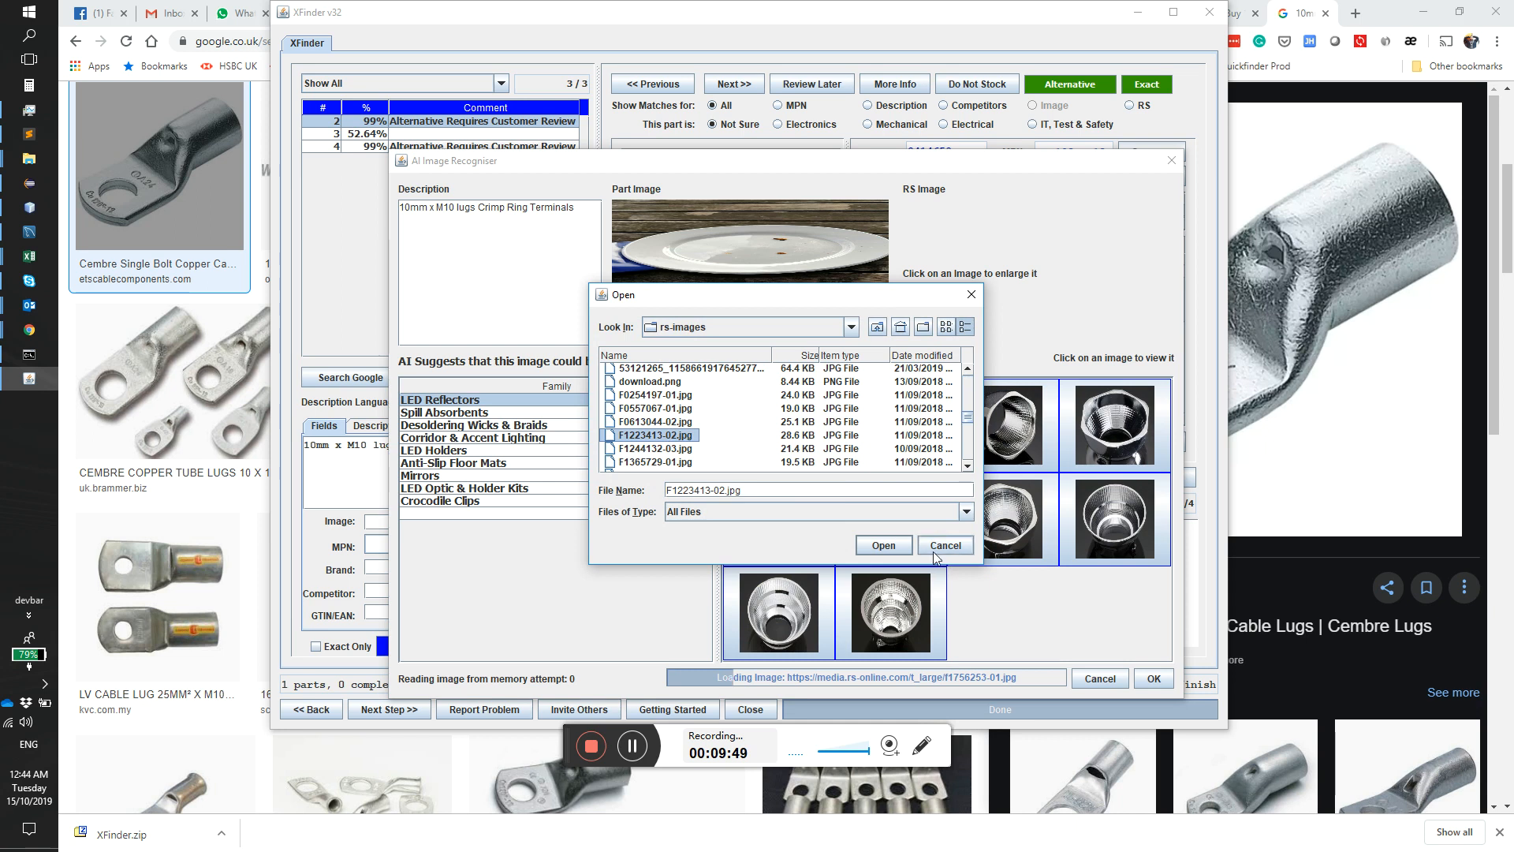
click(881, 545)
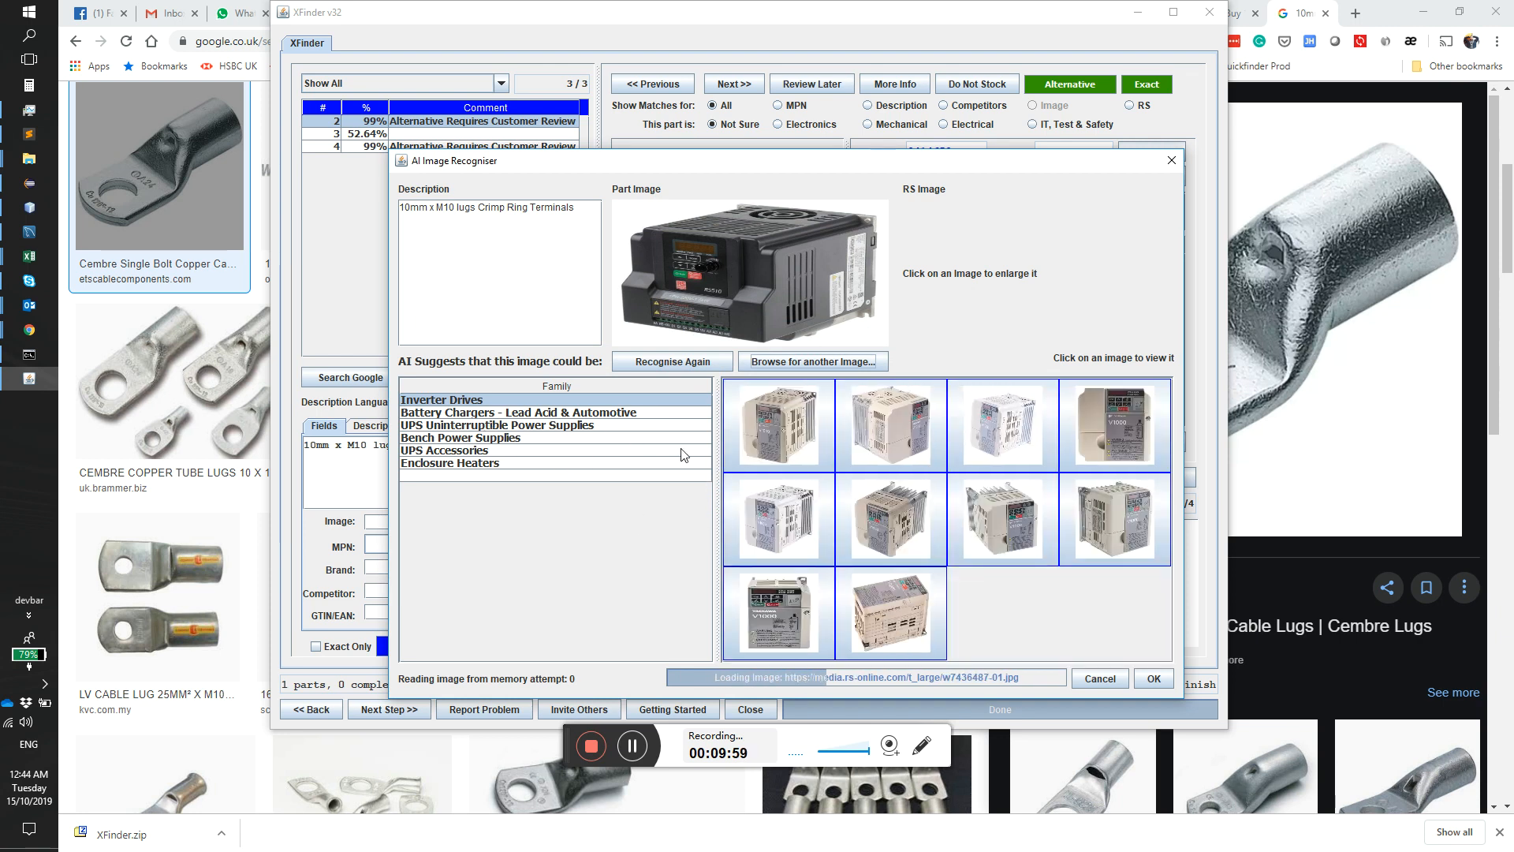
Step: Compare the product images of the suggested families, from Inverter Drives to Enclosure Heaters, and cancel the recogniser without accepting one
click(461, 413)
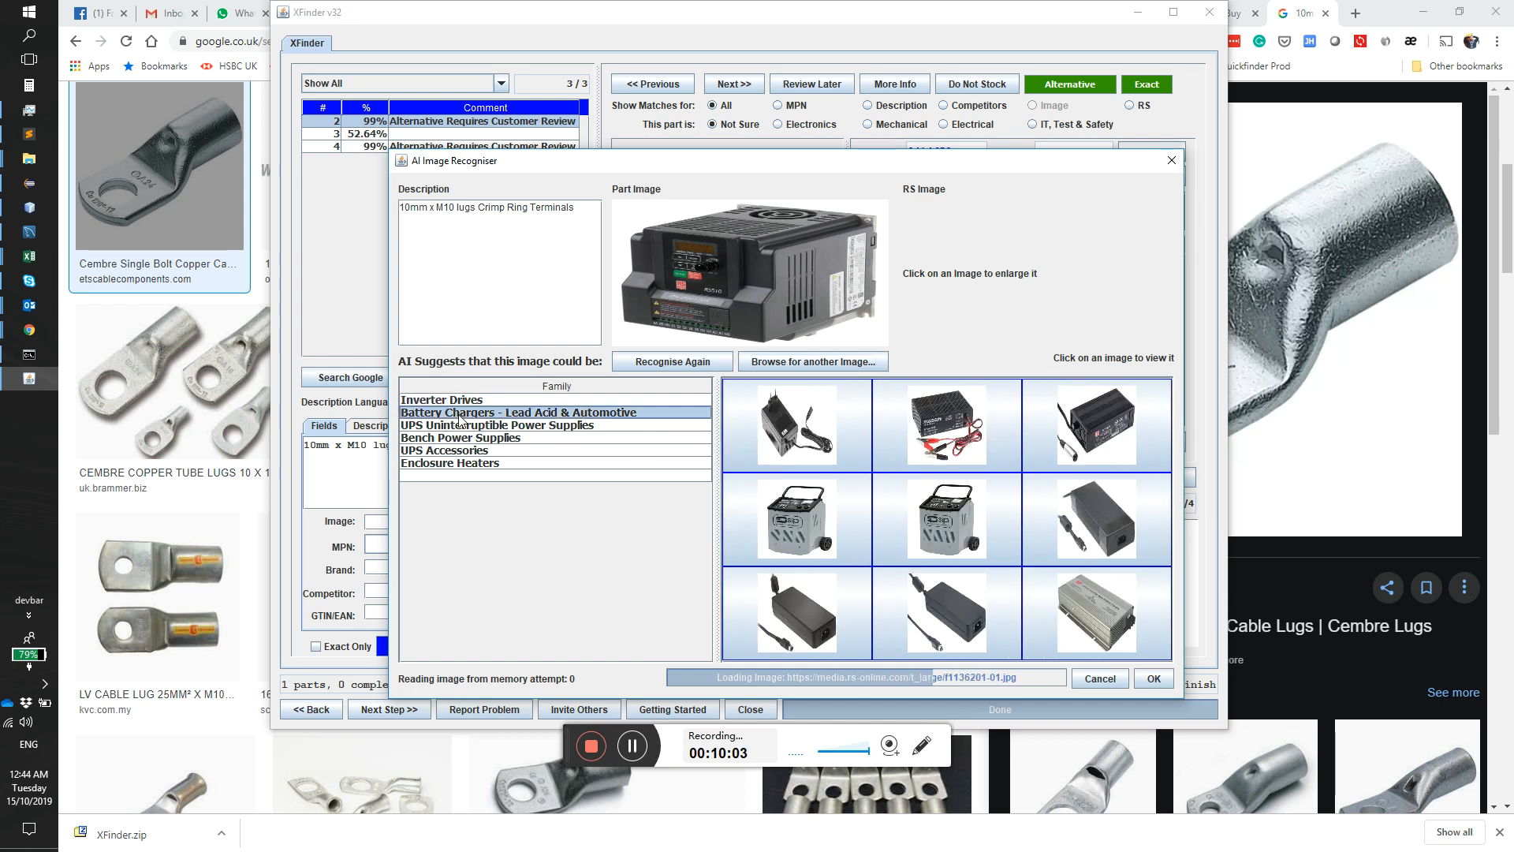
click(463, 426)
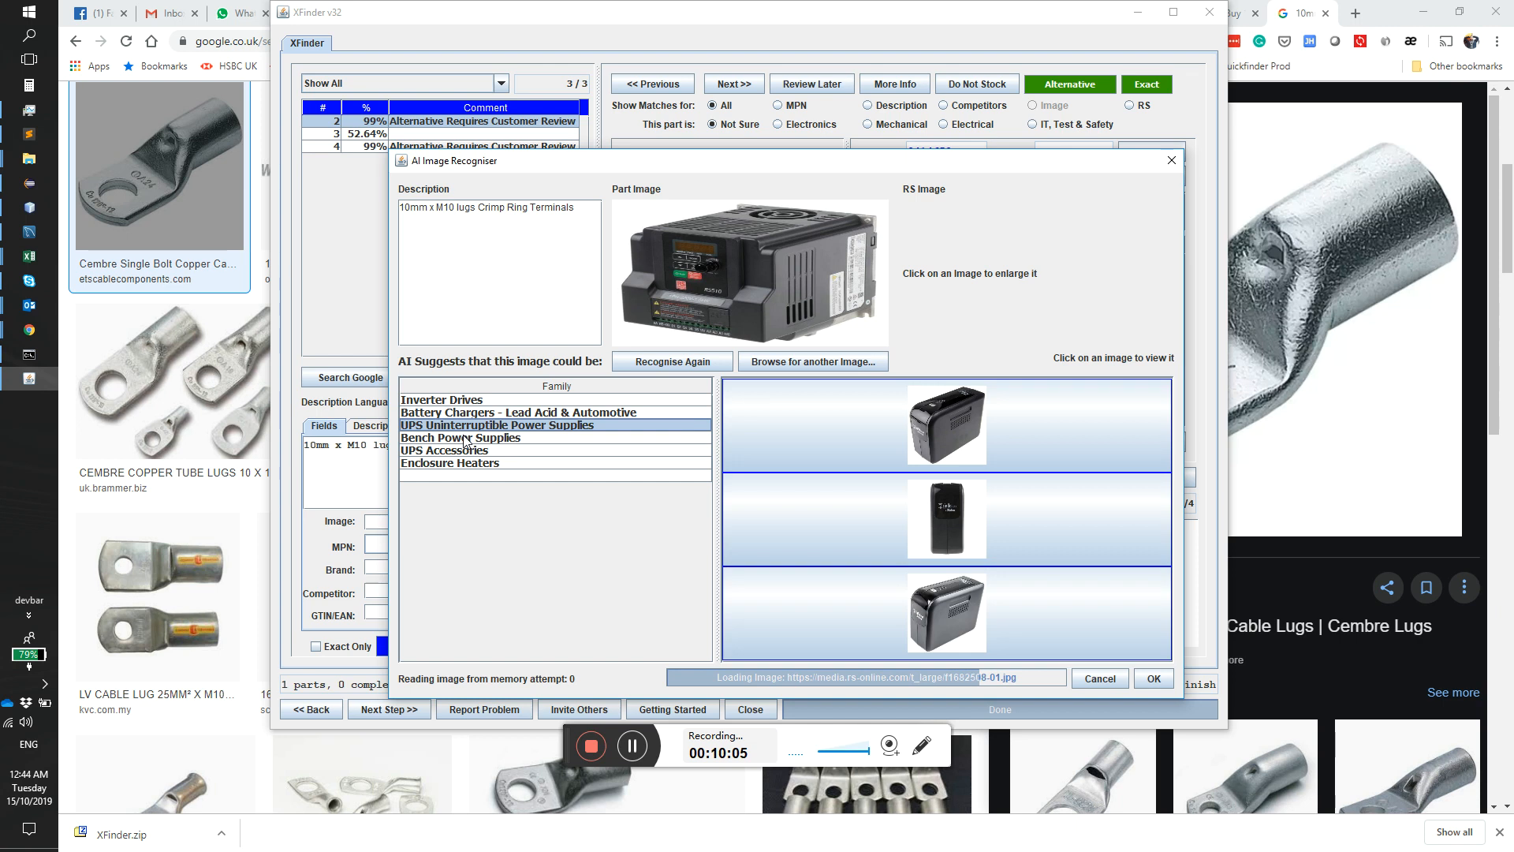
click(461, 438)
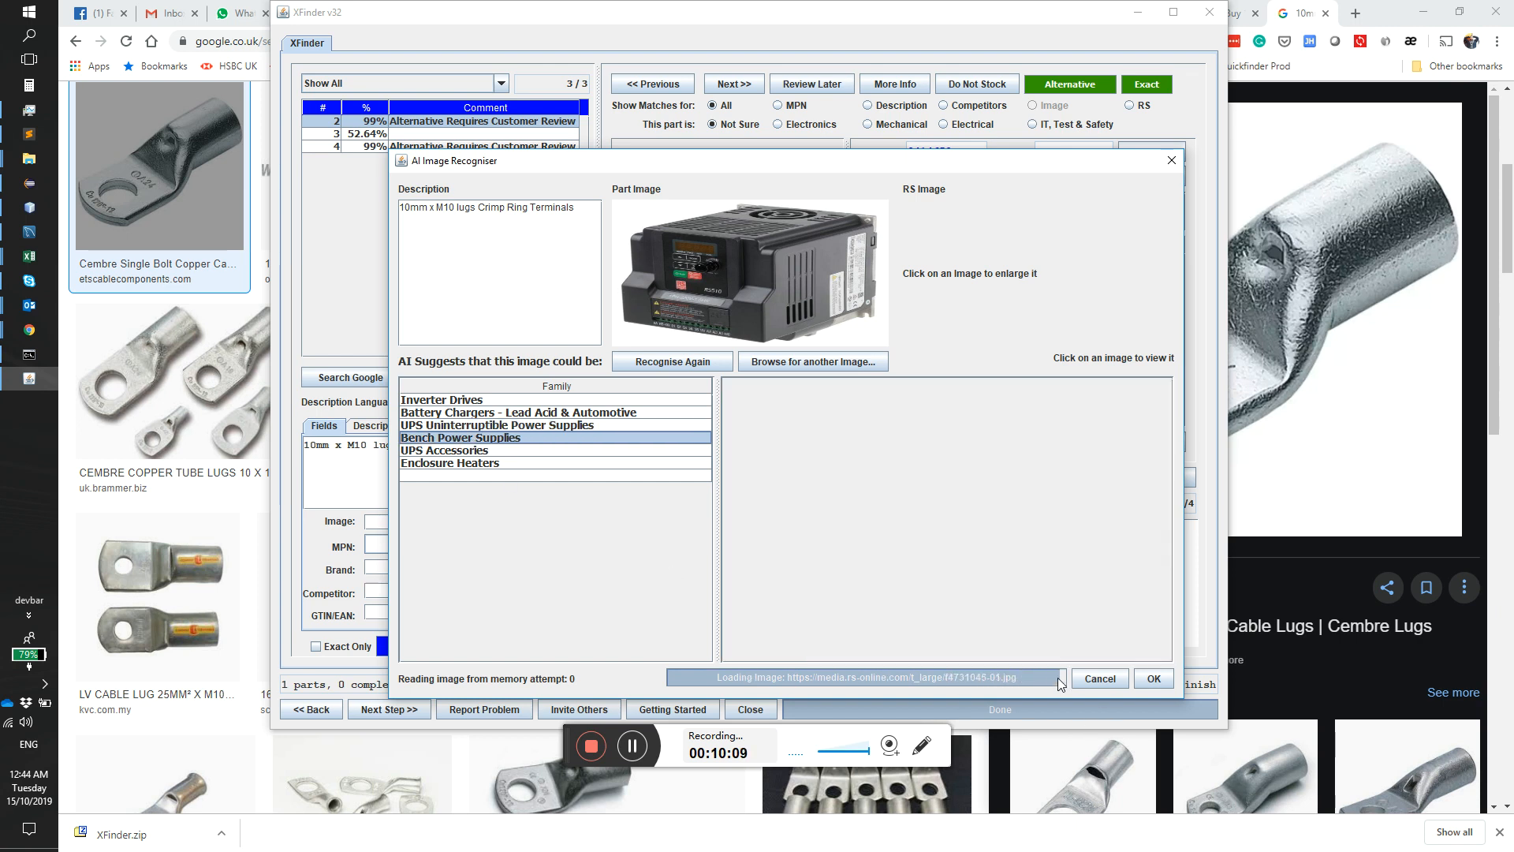
click(444, 453)
click(448, 467)
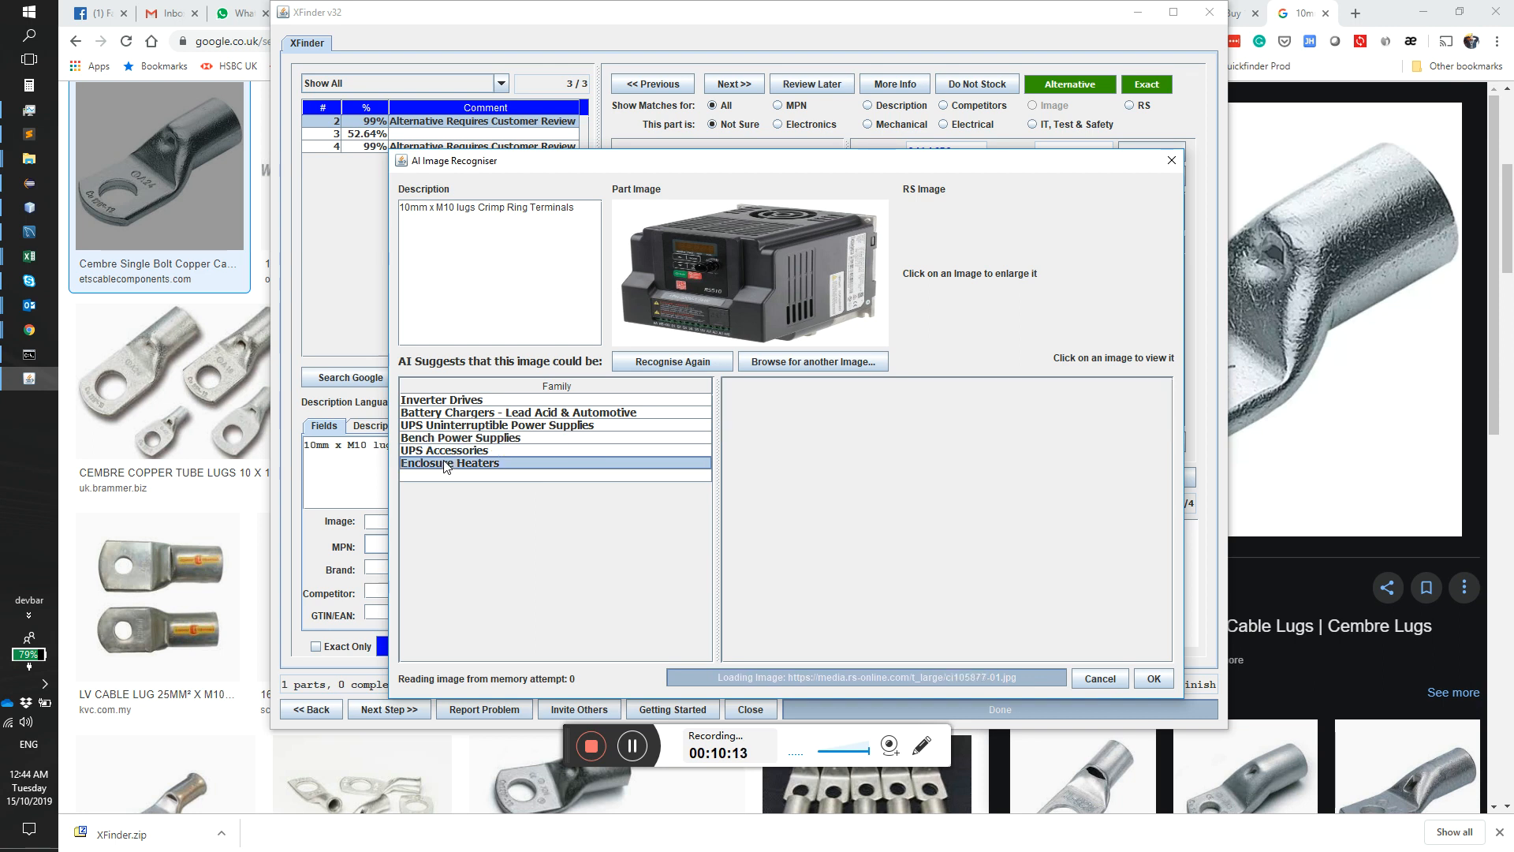
click(459, 451)
click(470, 426)
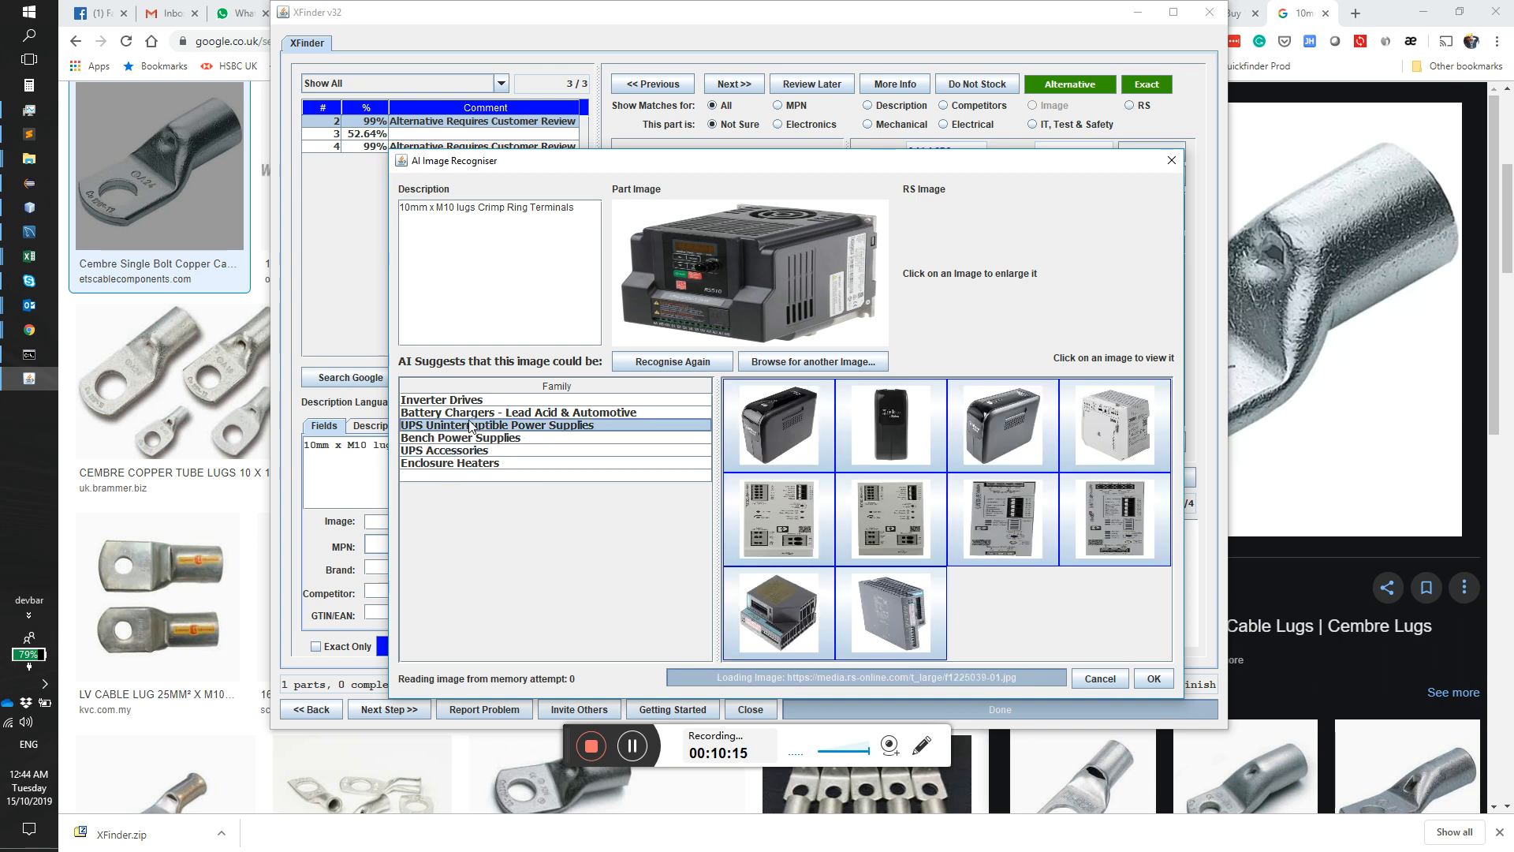
click(476, 401)
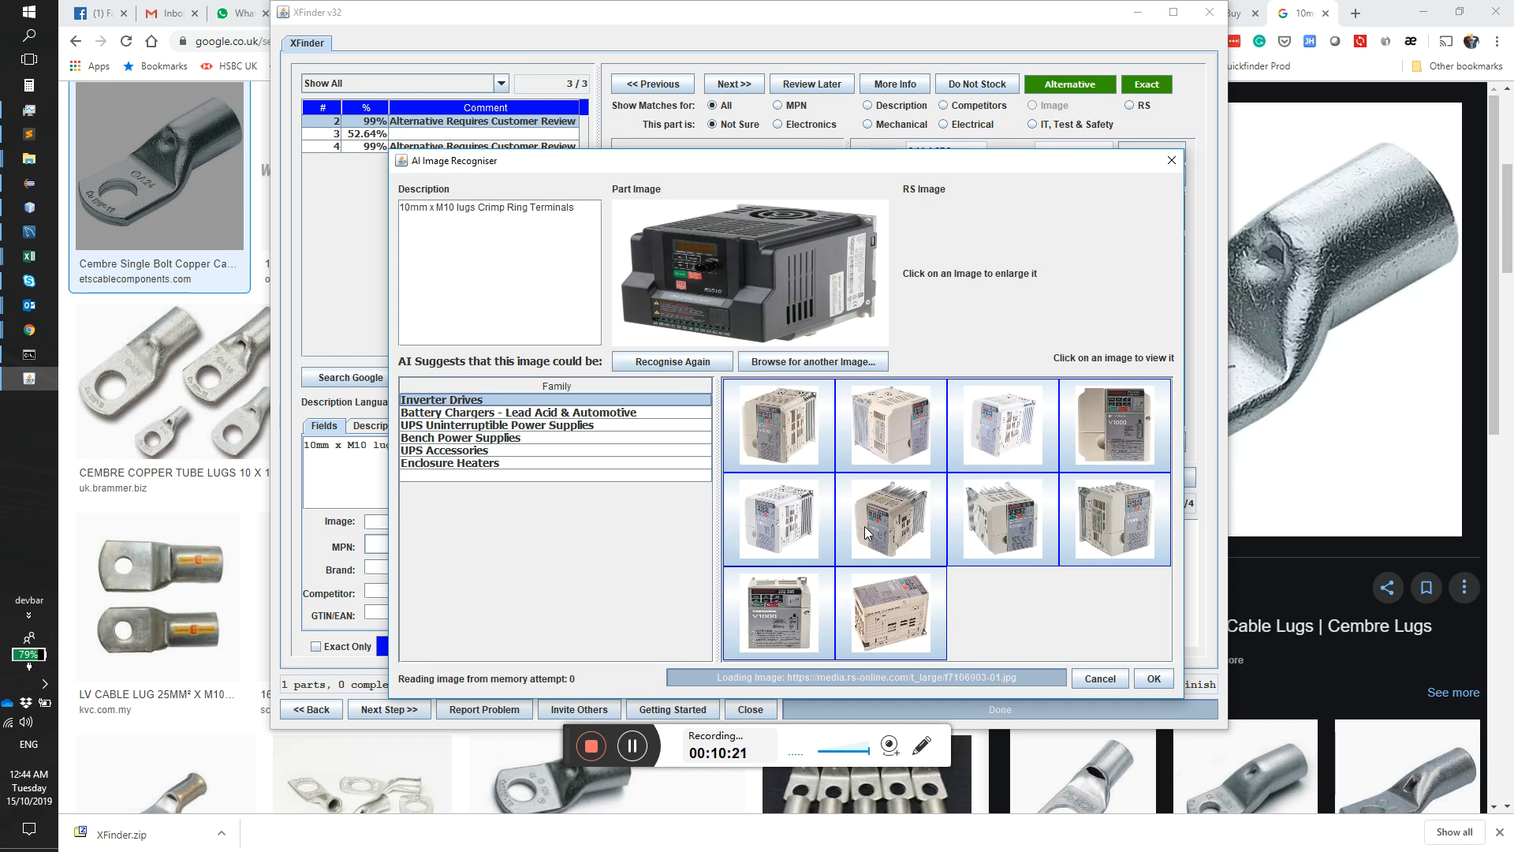
click(1109, 678)
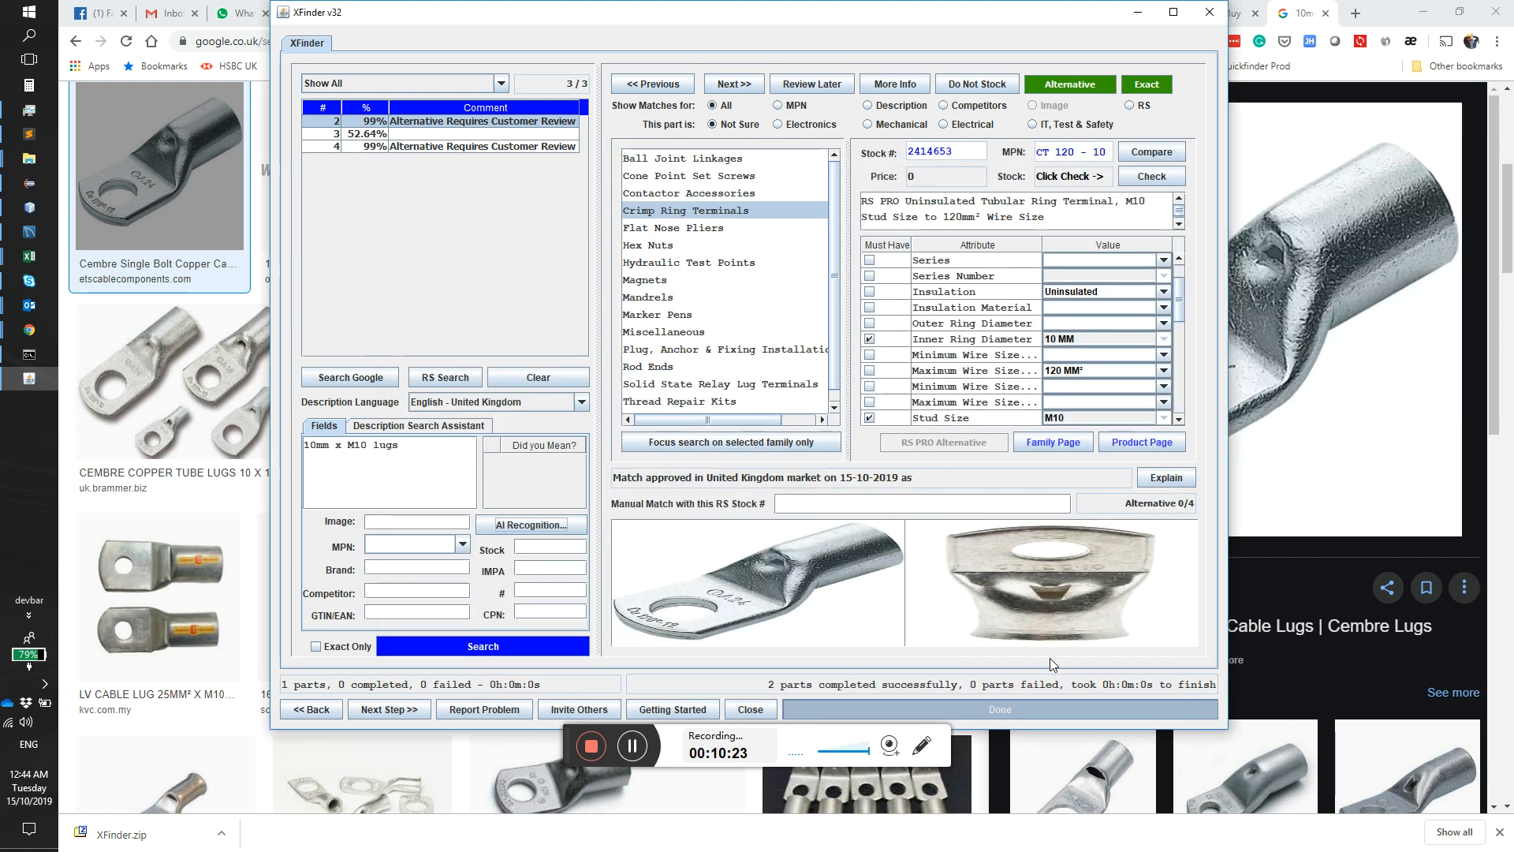
drag(675, 15, 686, 71)
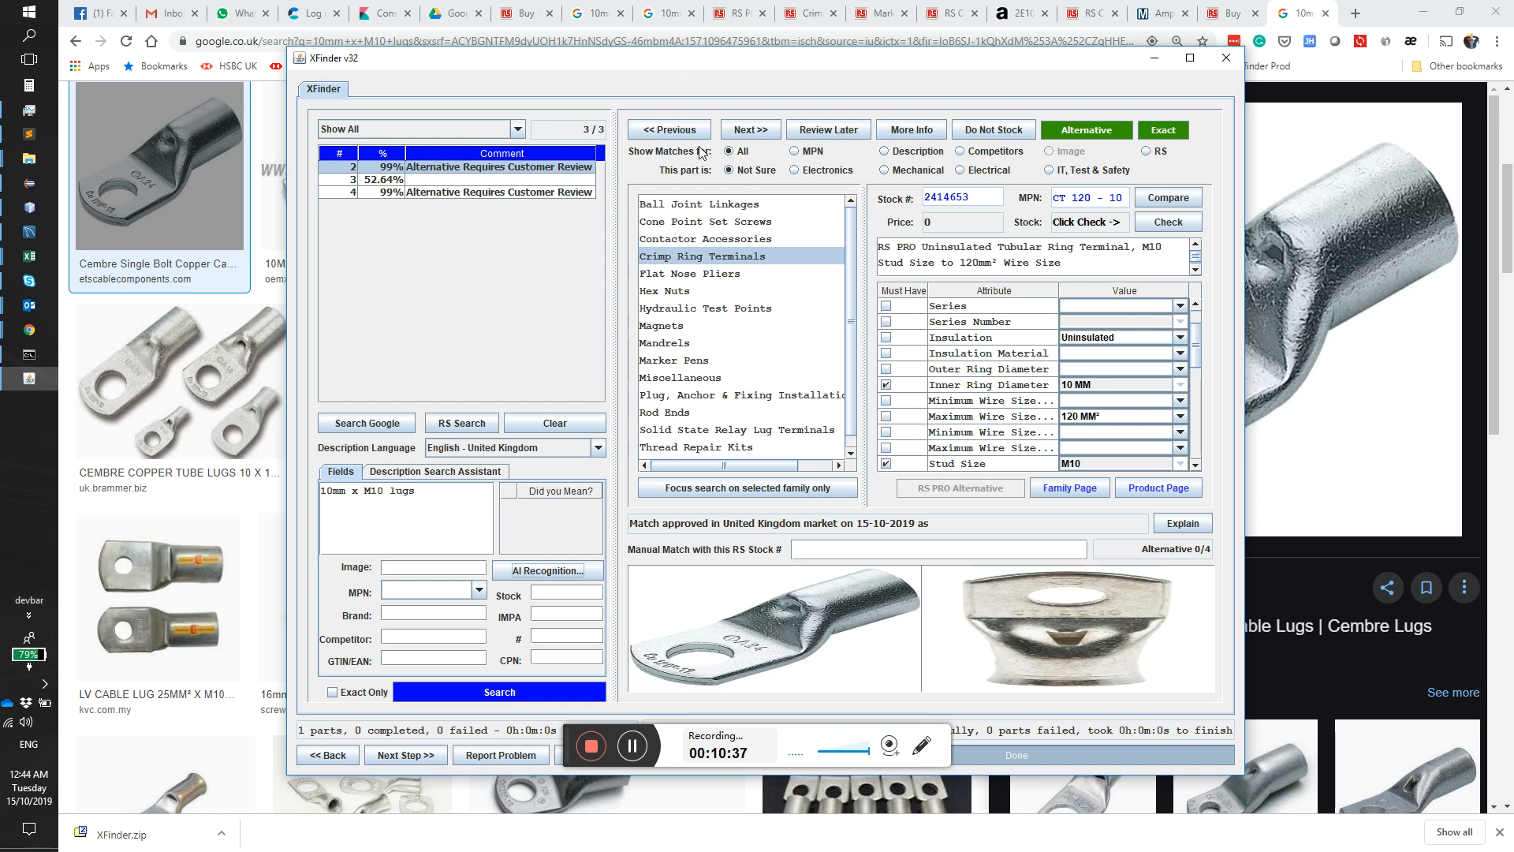
drag(747, 66, 750, 22)
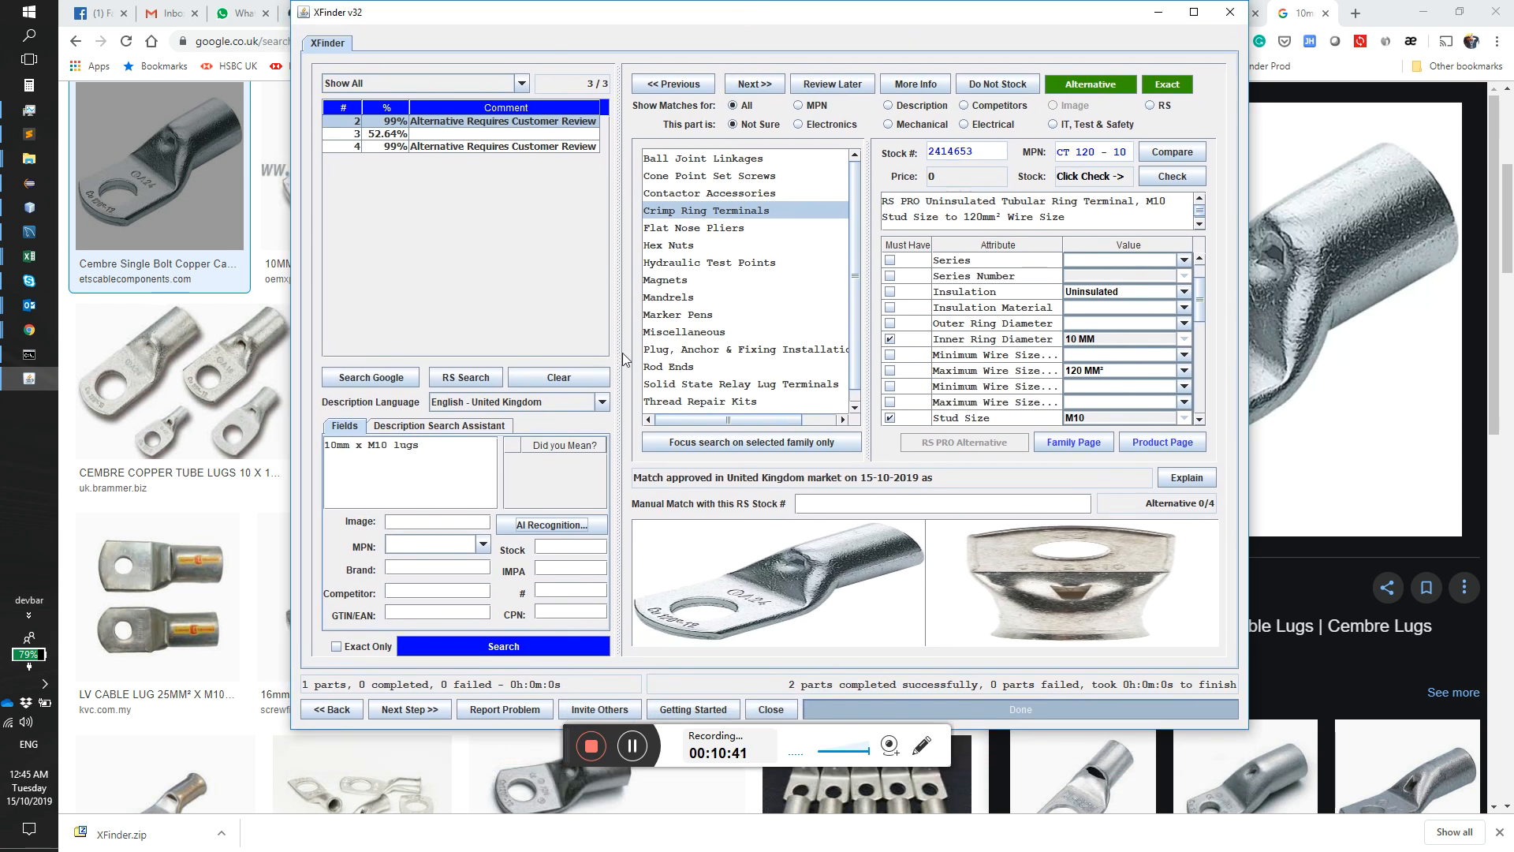